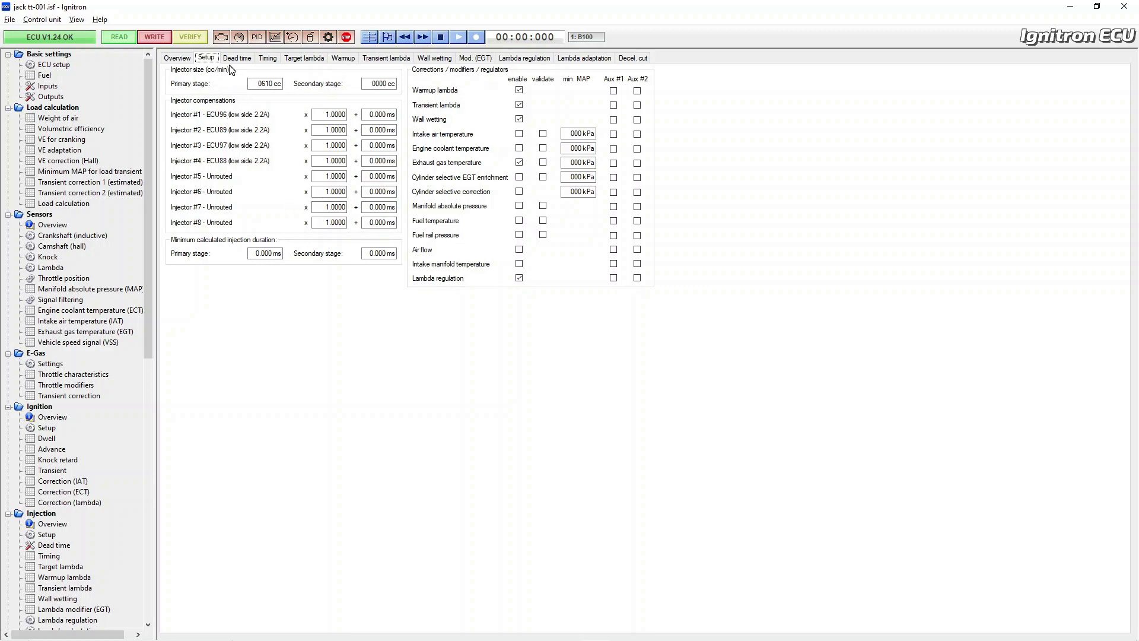
Step: Review the injection overview, setup and dead time pages, ending on the lambda adaptation page
left_click(189, 59)
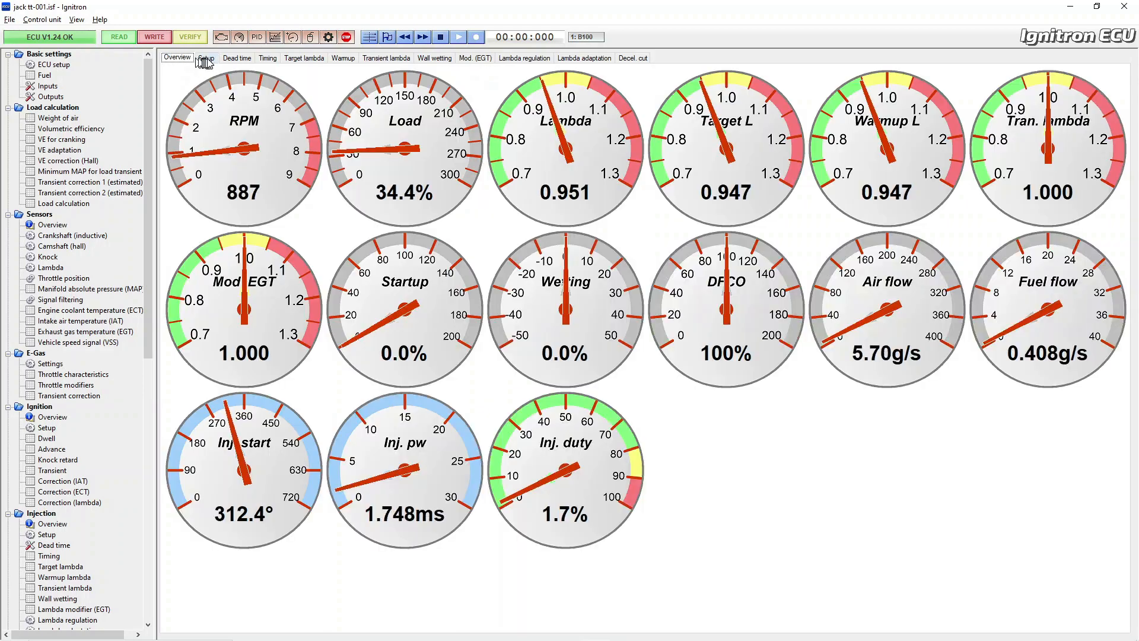
left_click(205, 58)
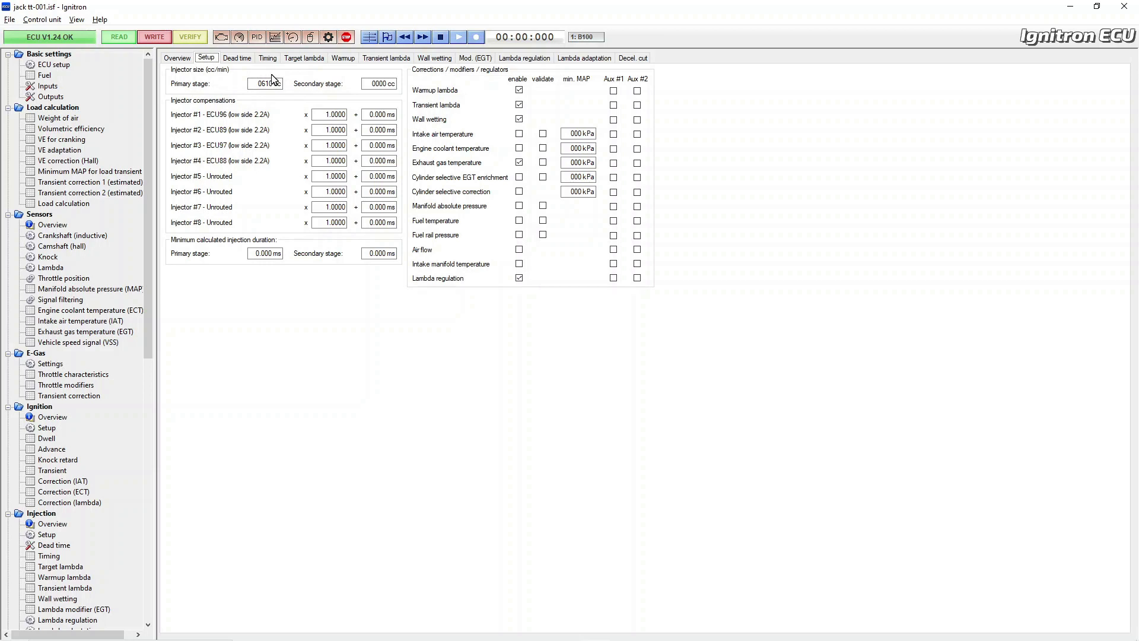
left_click(237, 58)
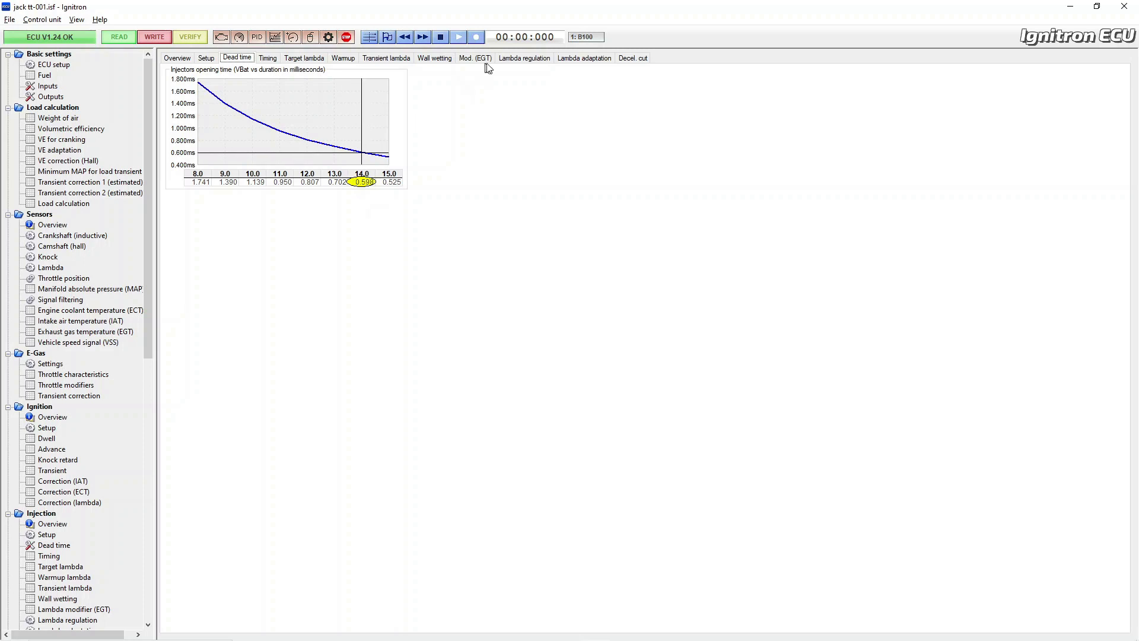
left_click(582, 58)
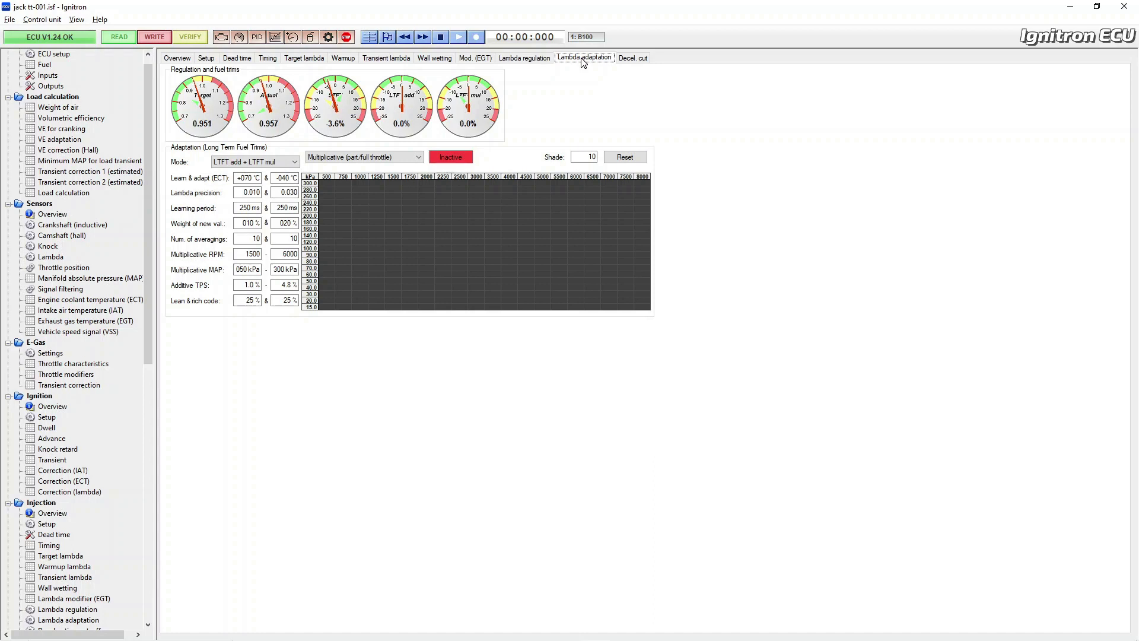
Step: Add a floating gauge for Injection fuel trim (short term), shrink it and park it in the empty area beside the adaptation settings
left_click(293, 38)
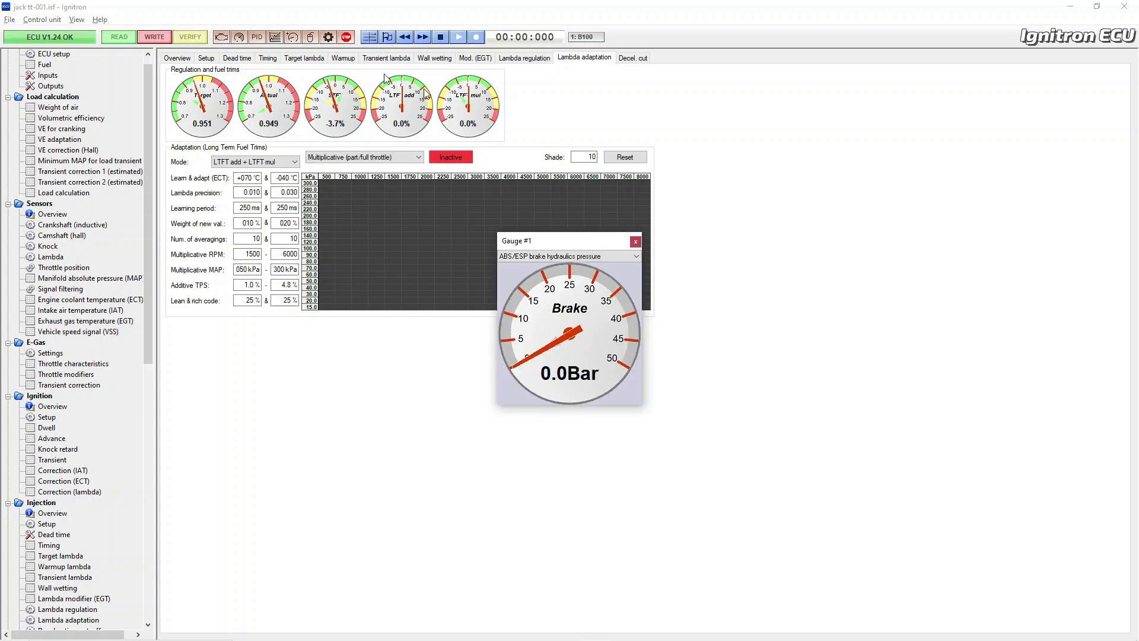
left_click(637, 257)
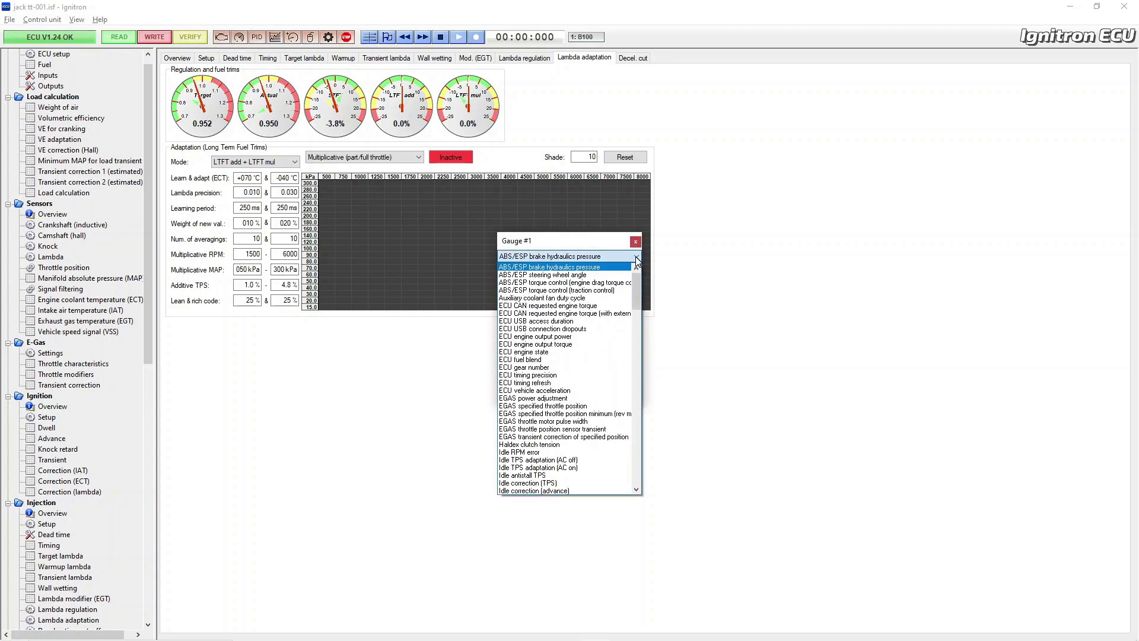
left_click_drag(636, 282, 635, 397)
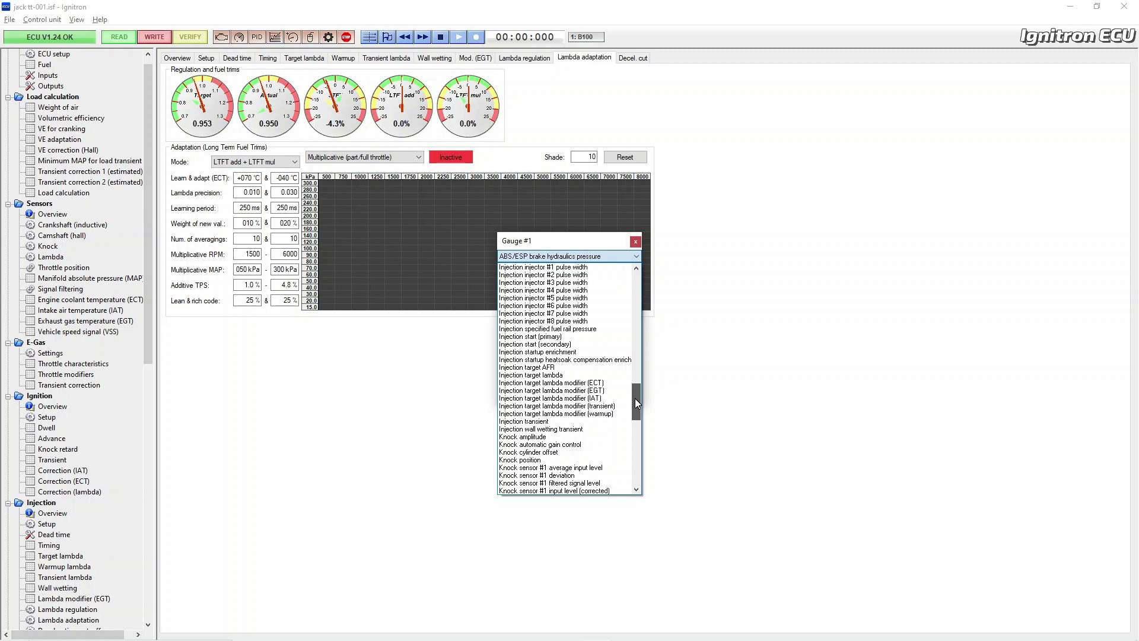
left_click_drag(635, 399, 635, 383)
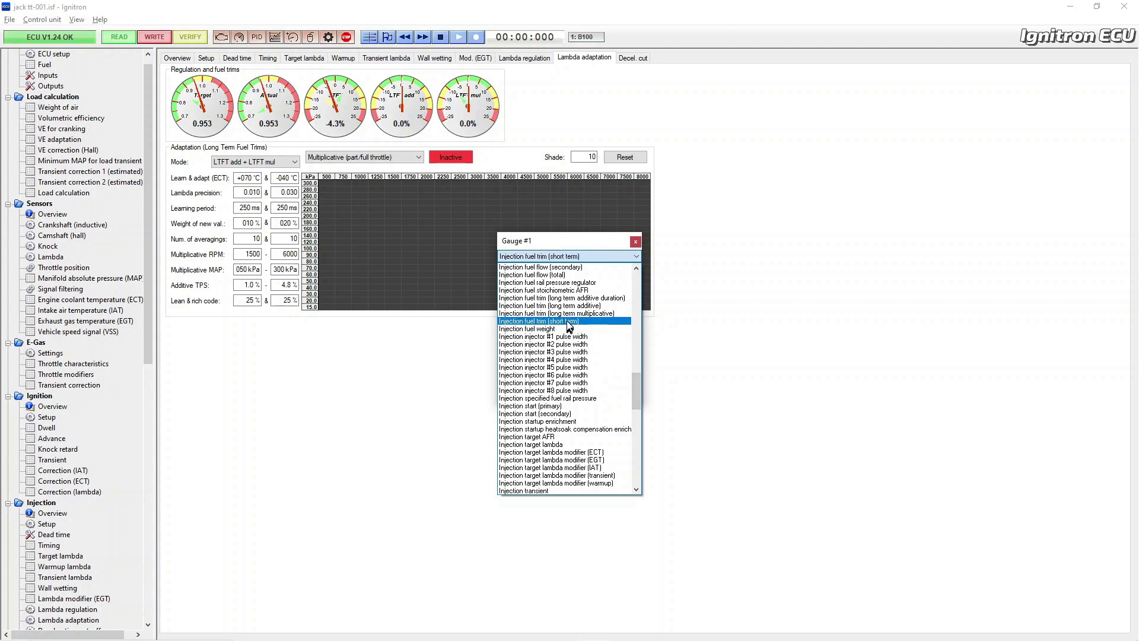
left_click(567, 320)
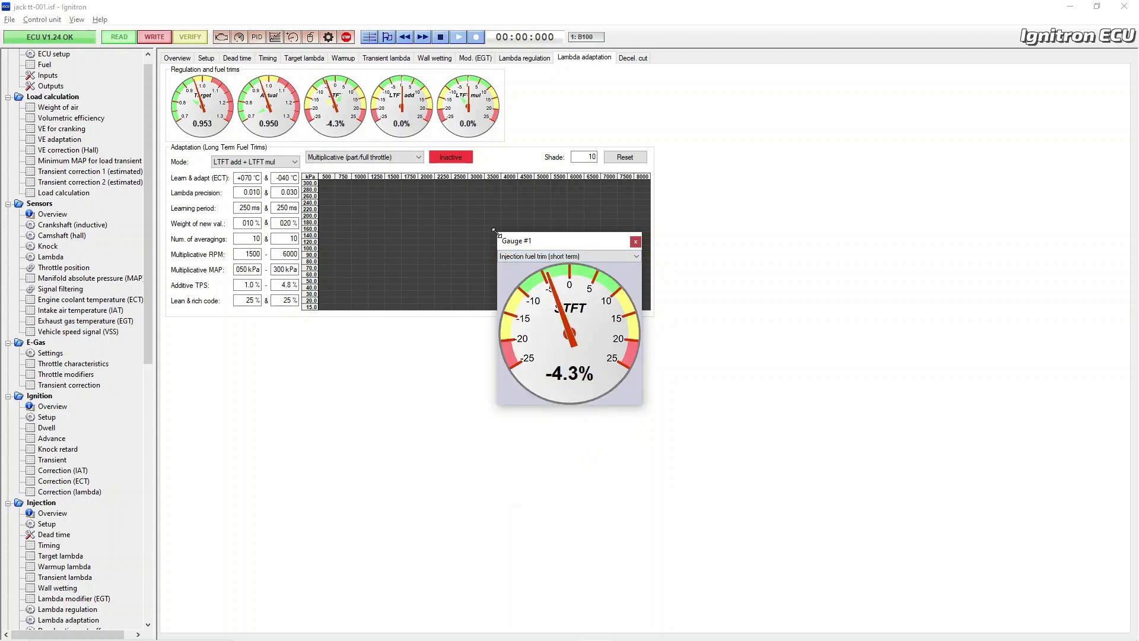
left_click_drag(493, 230, 1063, 319)
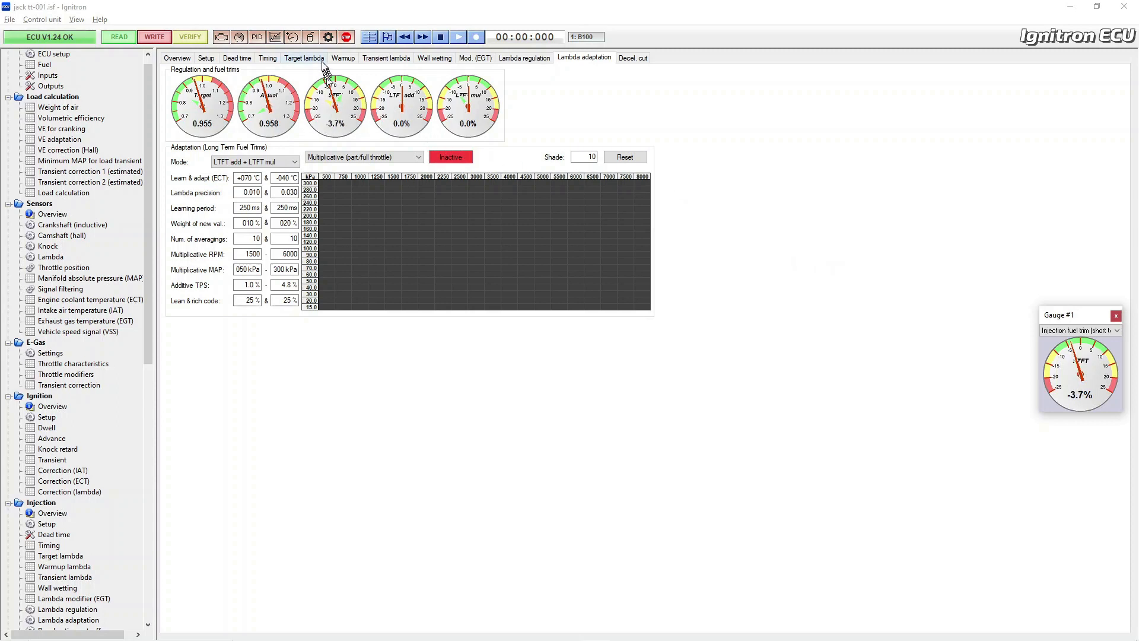
Step: Add a second gauge showing Sensors RPM, shrink it and place it directly beside the short term fuel trim gauge
left_click(293, 41)
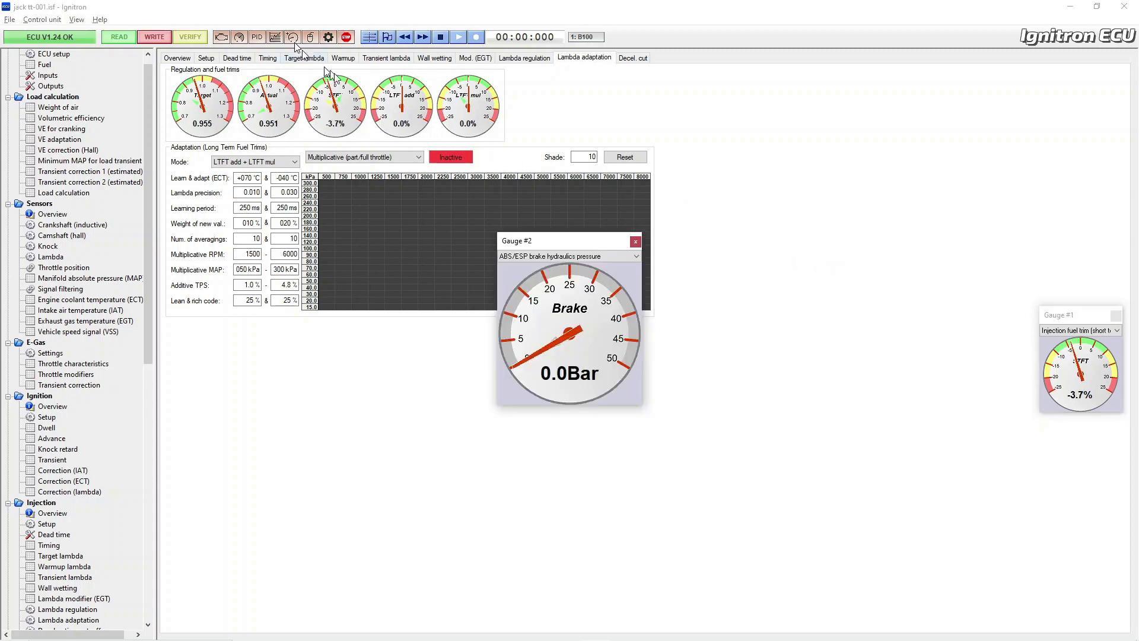
left_click(636, 256)
left_click_drag(636, 288, 639, 425)
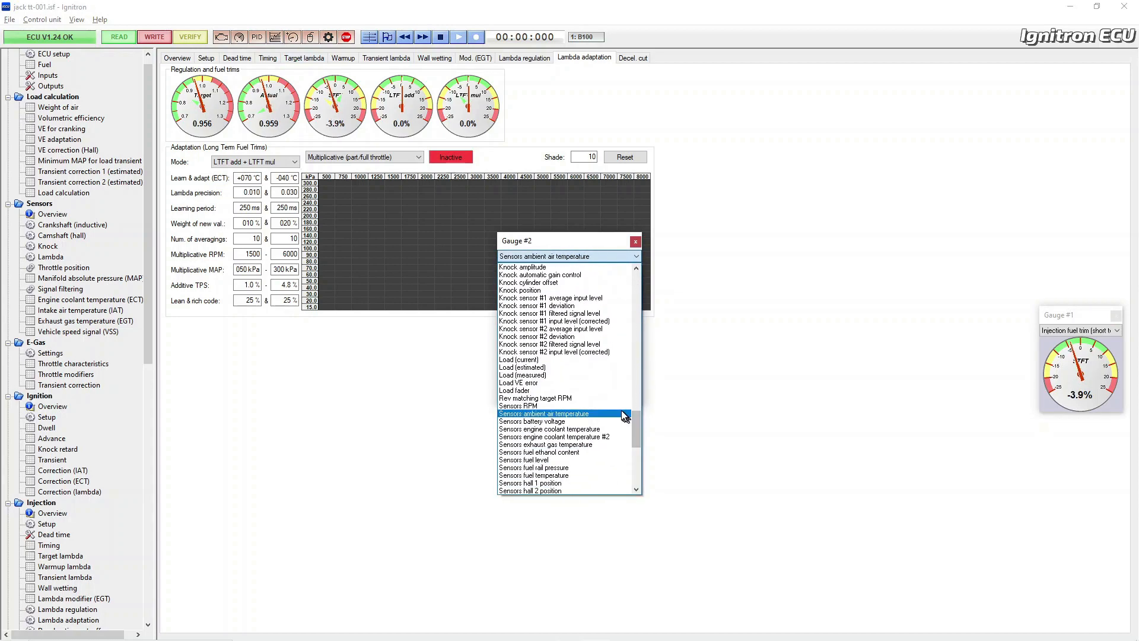
left_click(593, 406)
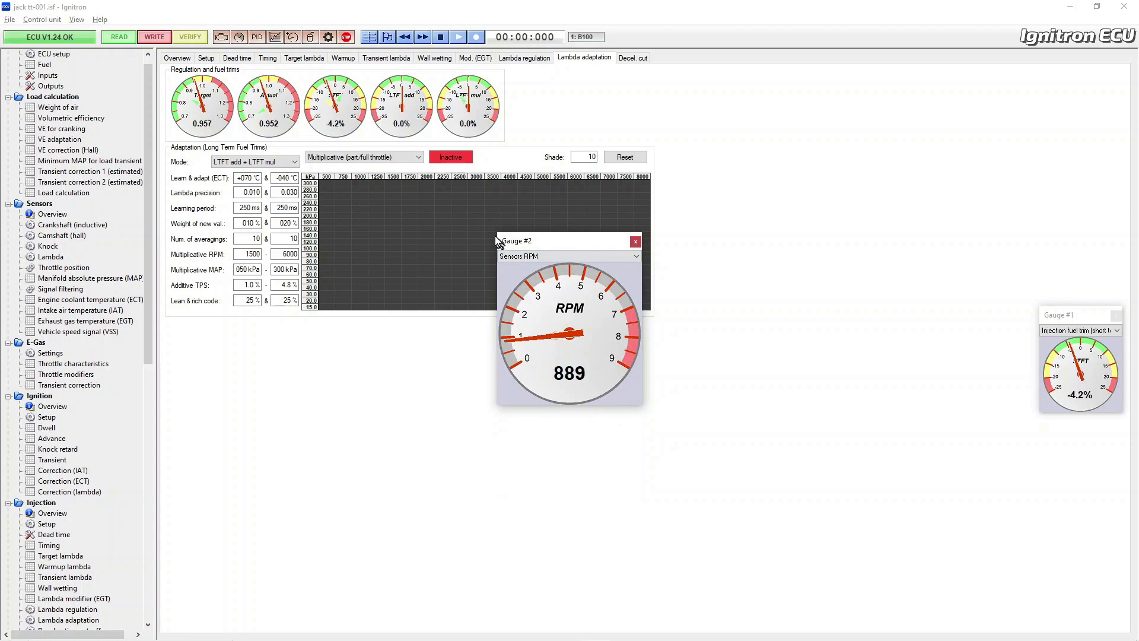
left_click_drag(498, 234, 972, 319)
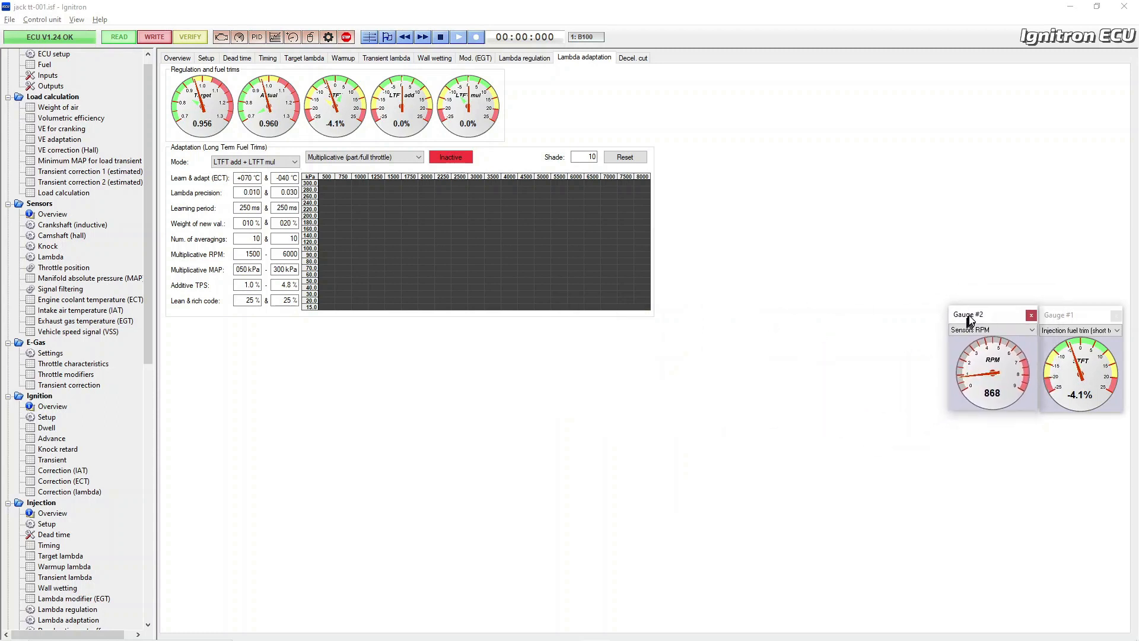
Step: Add a third gauge showing Sensors manifold absolute pressure, shrink it and place it beneath the fuel trim gauge
left_click(293, 37)
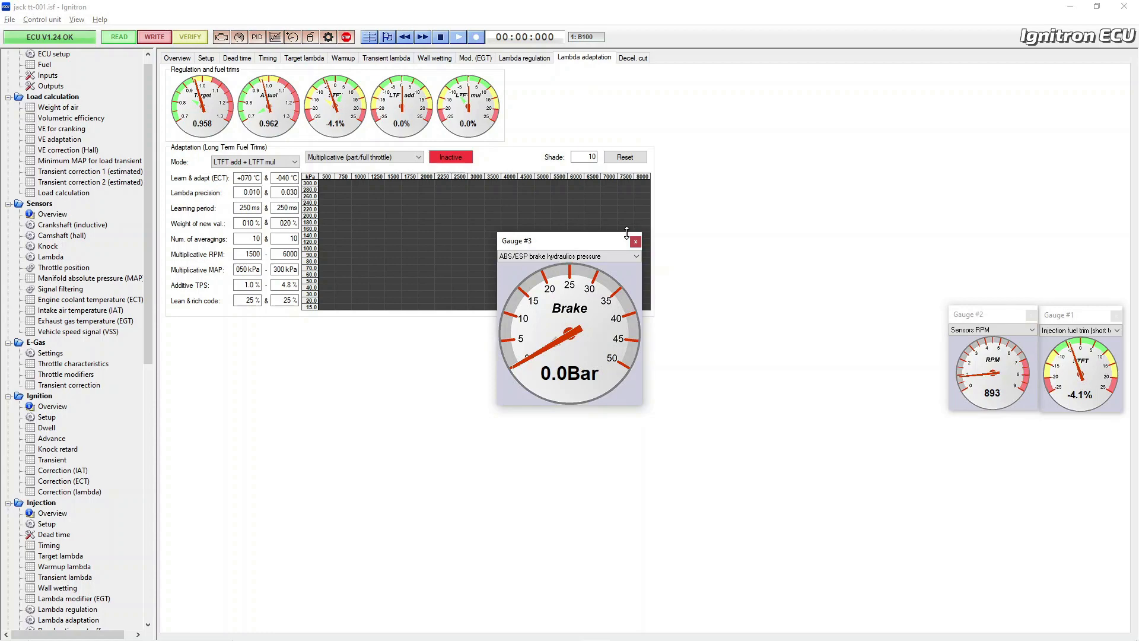
left_click(636, 255)
left_click_drag(638, 288, 634, 434)
left_click(619, 435)
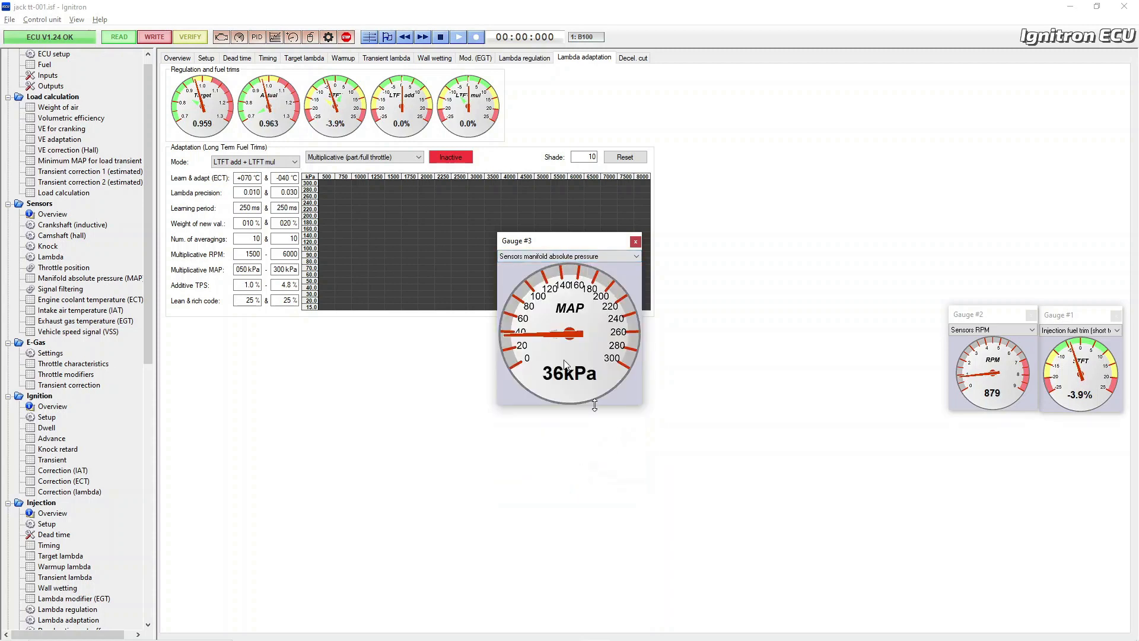
left_click_drag(496, 231, 1036, 415)
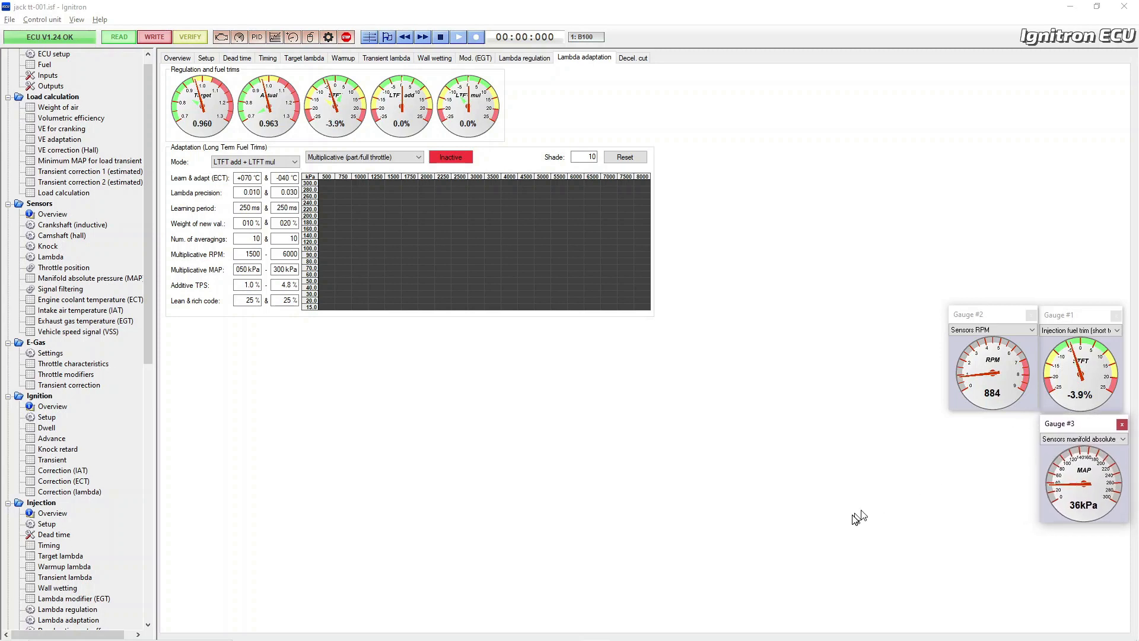
Step: Add a fourth gauge showing Sensors engine coolant temperature, size it to match the others and place it beneath the RPM gauge
left_click(292, 37)
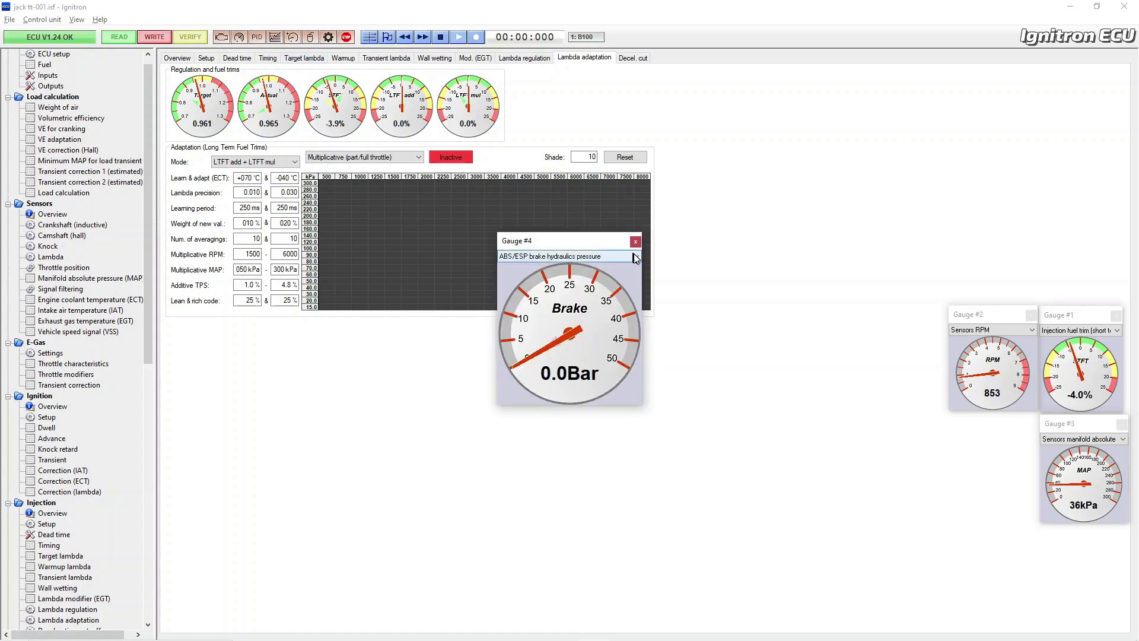
left_click(636, 256)
left_click_drag(637, 294, 637, 431)
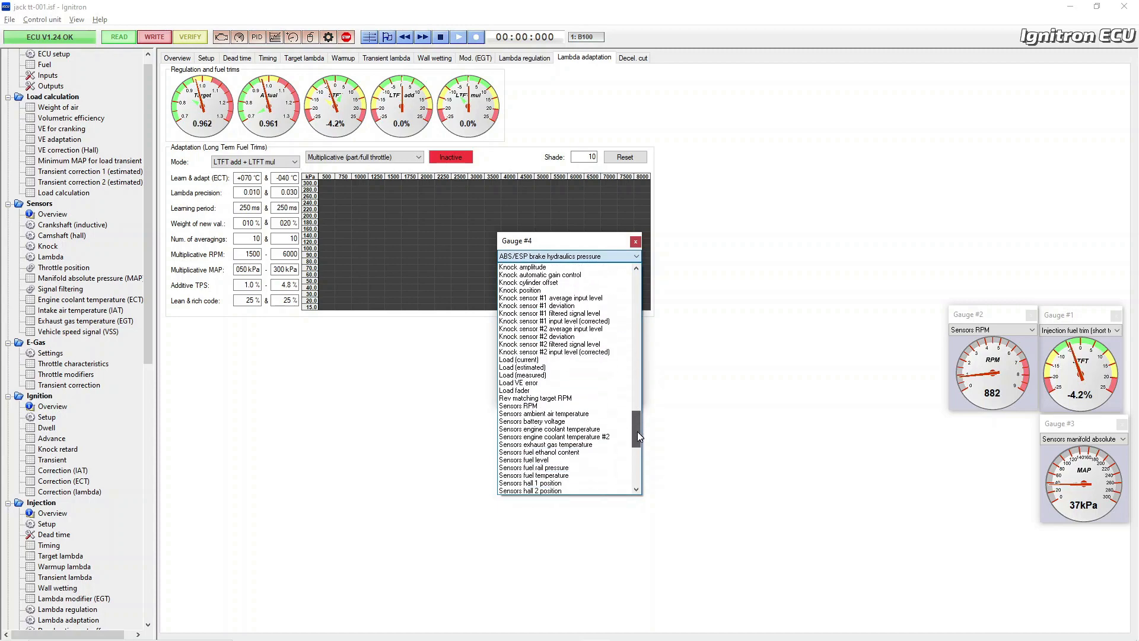
left_click(621, 430)
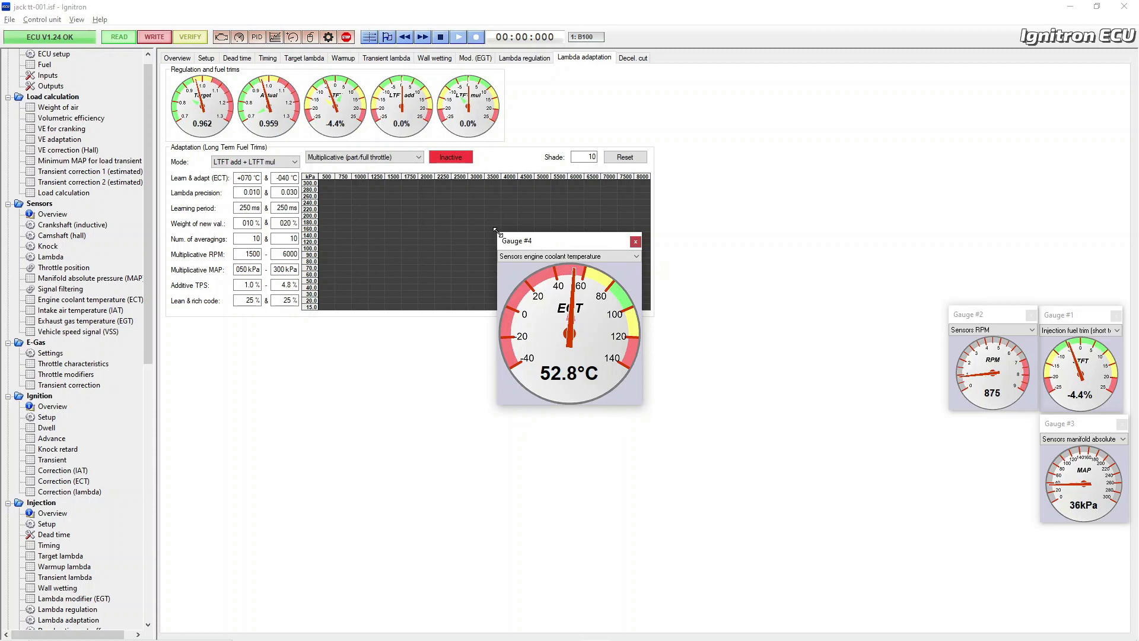
left_click_drag(497, 231, 548, 288)
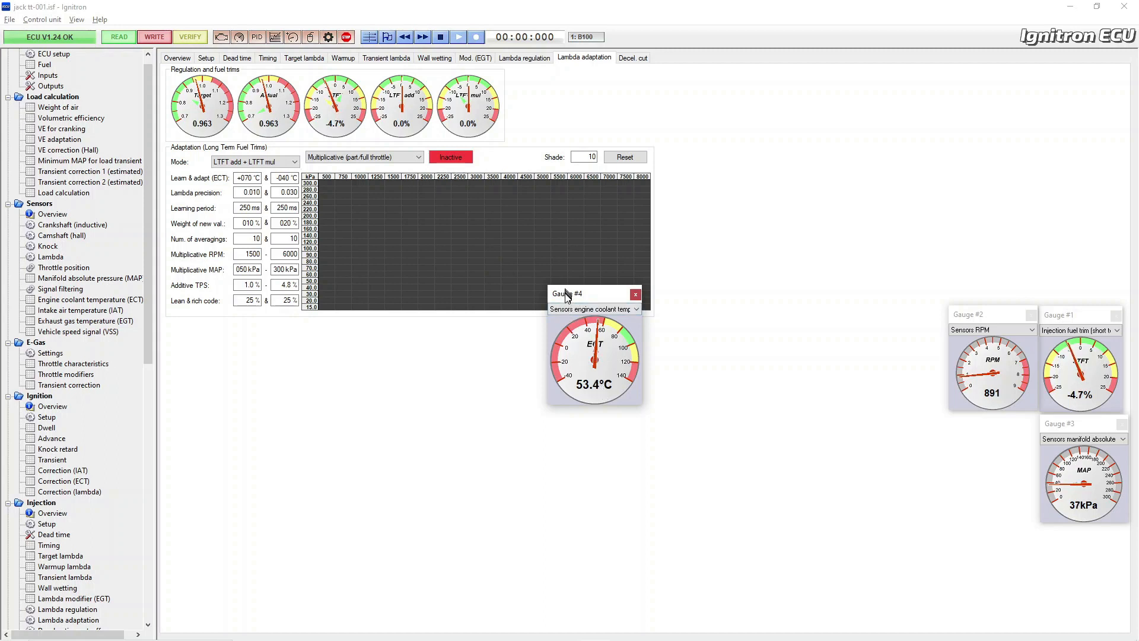
left_click_drag(568, 294, 964, 428)
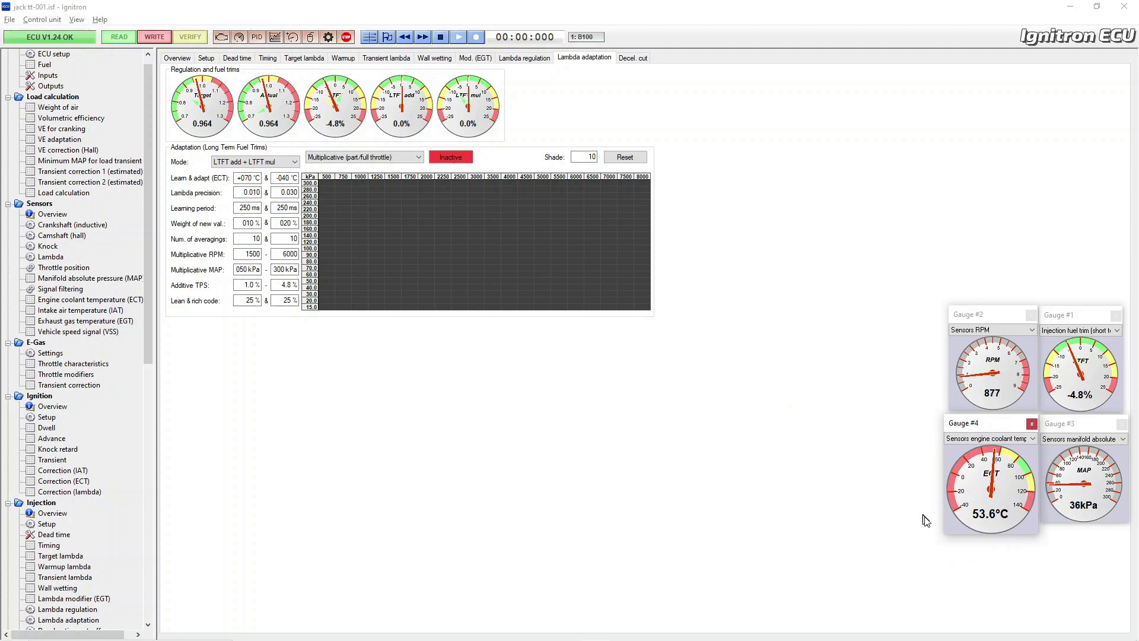
left_click_drag(944, 534, 950, 523)
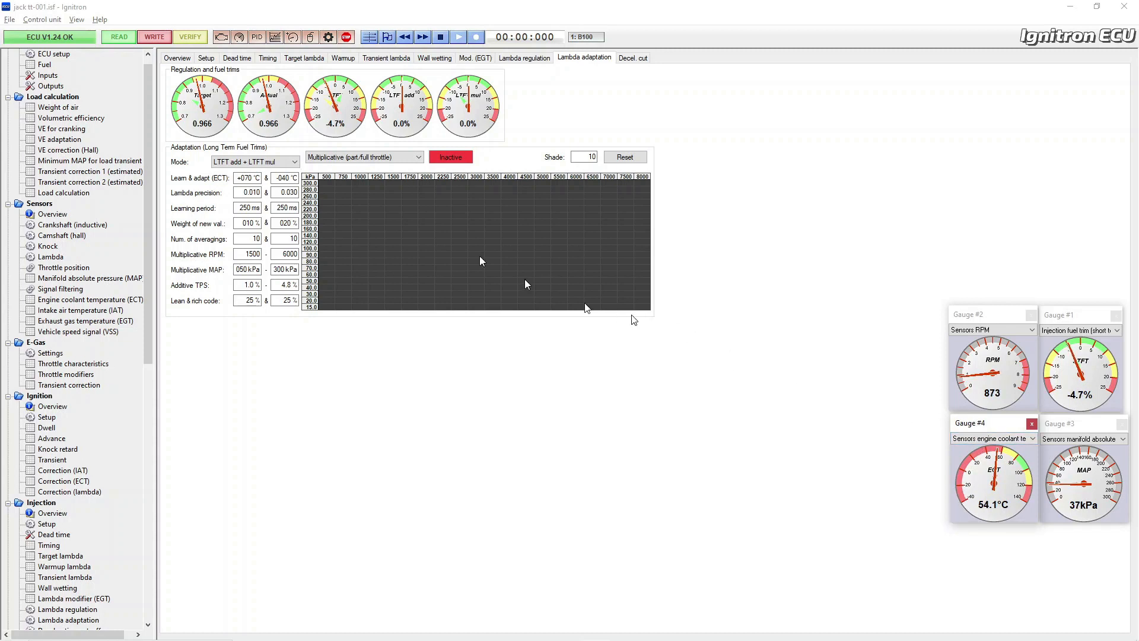
Step: Set the first Learn & adapt (ECT) temperature to +060 °C and write the change to the ECU
left_click(238, 178)
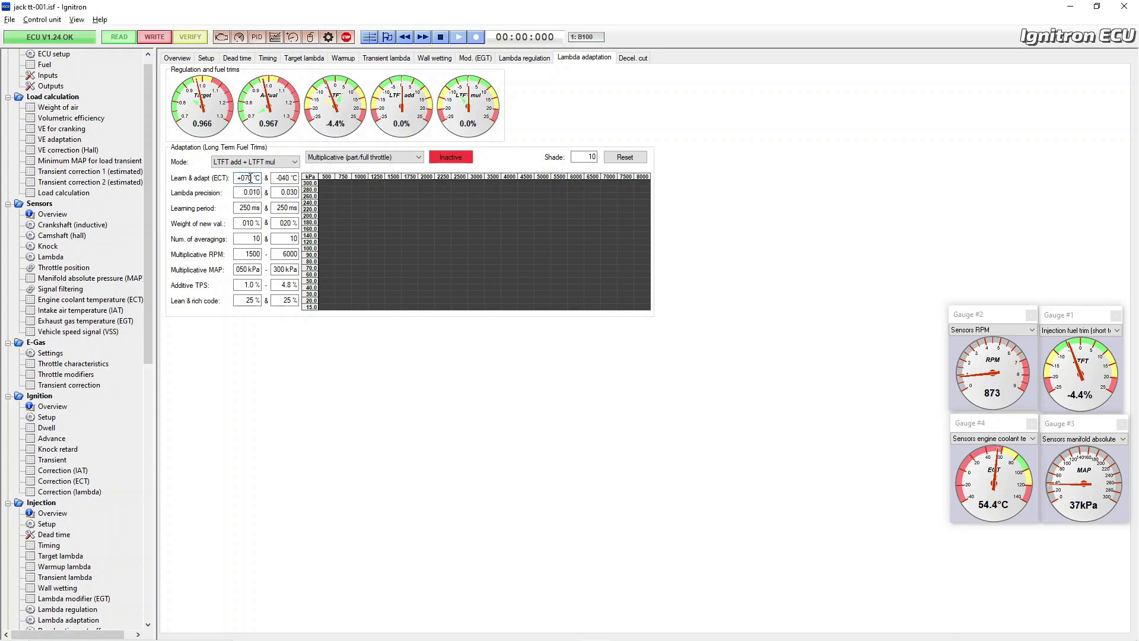
left_click_drag(253, 177, 224, 181)
left_click(242, 178)
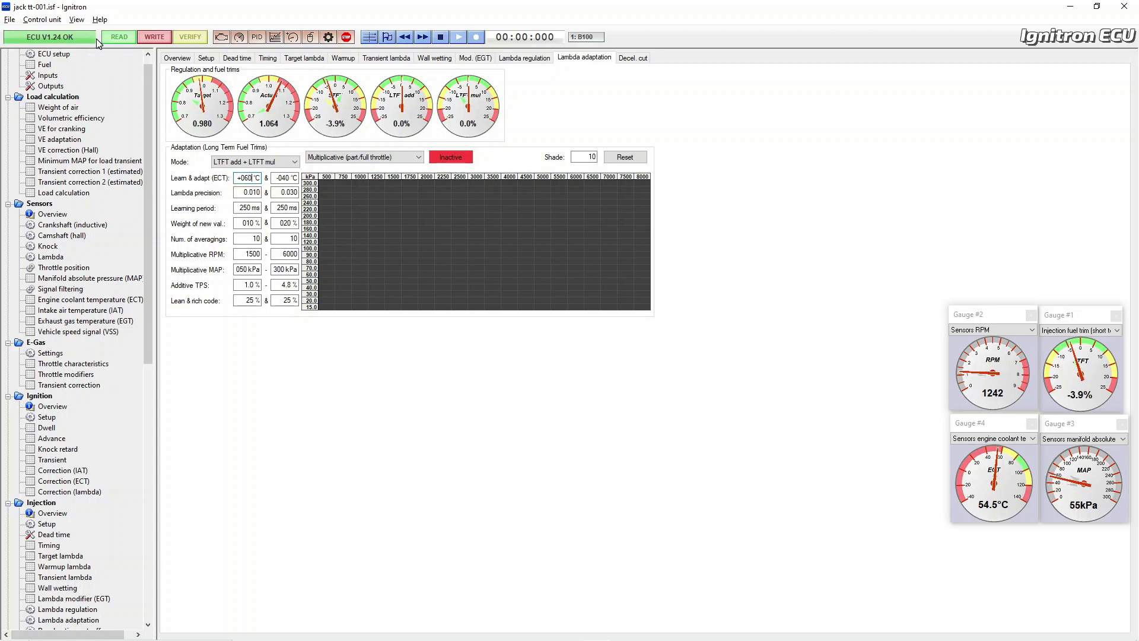
left_click(148, 36)
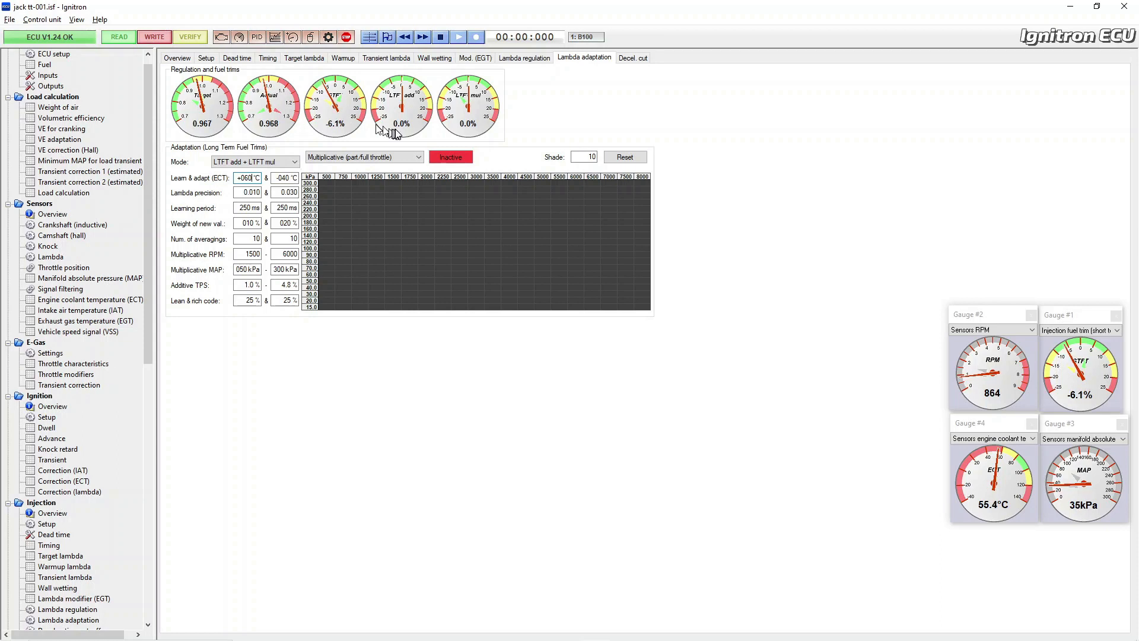
Step: Show the Additive (idle) adaptation table and open the Volumetric efficiency (RPM vs MAP) realtime mapping, placed clear of the table
left_click(364, 158)
left_click(364, 168)
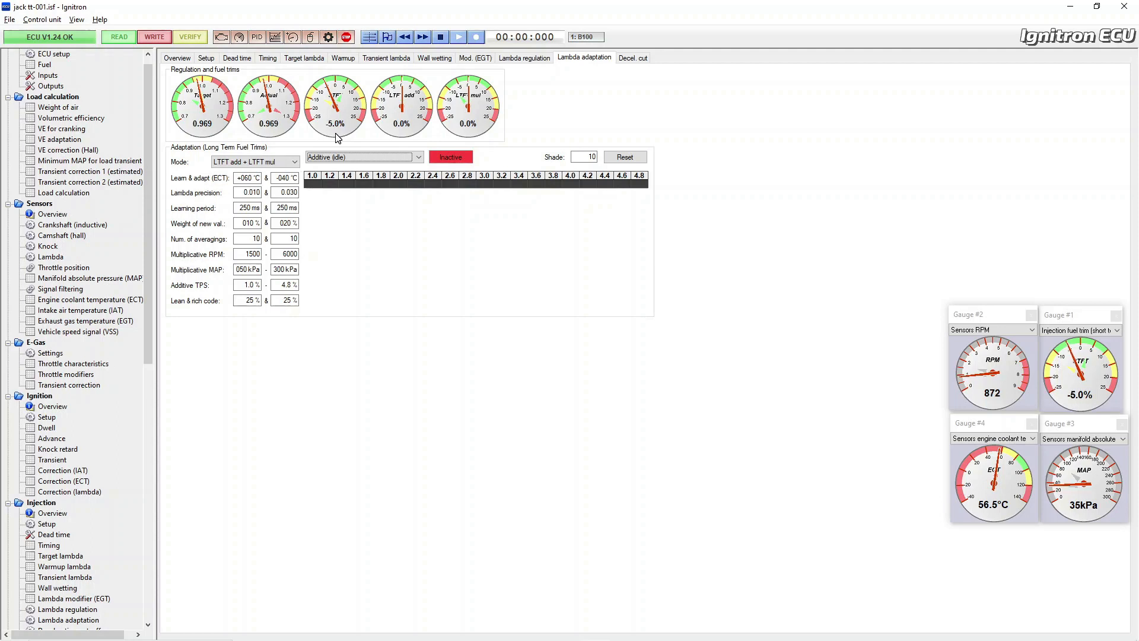
left_click(330, 38)
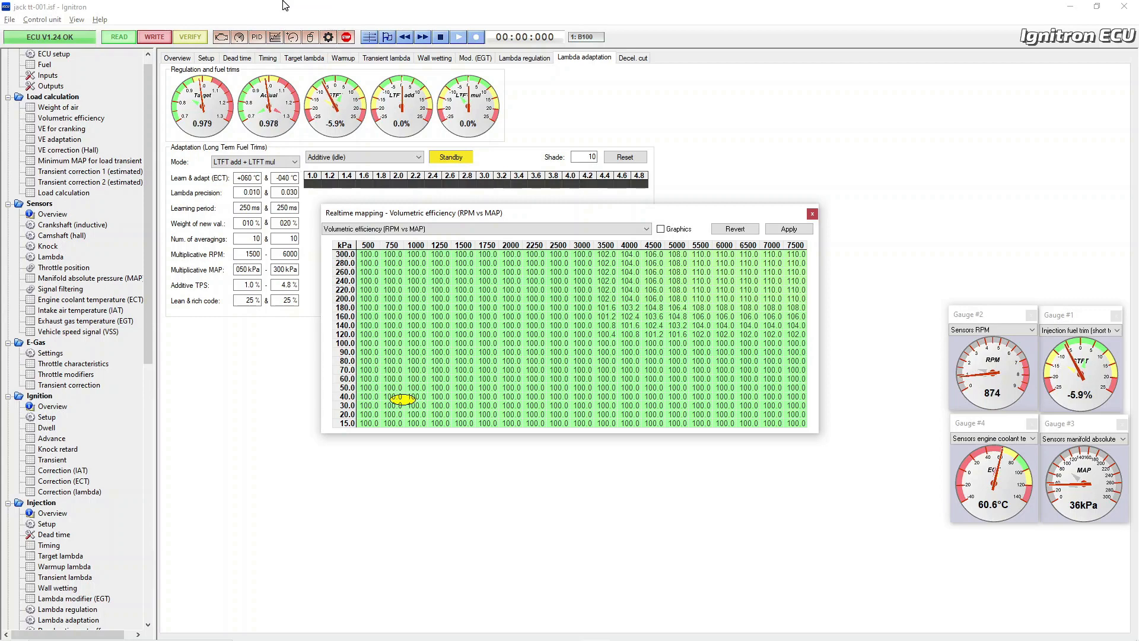
left_click_drag(433, 215, 440, 286)
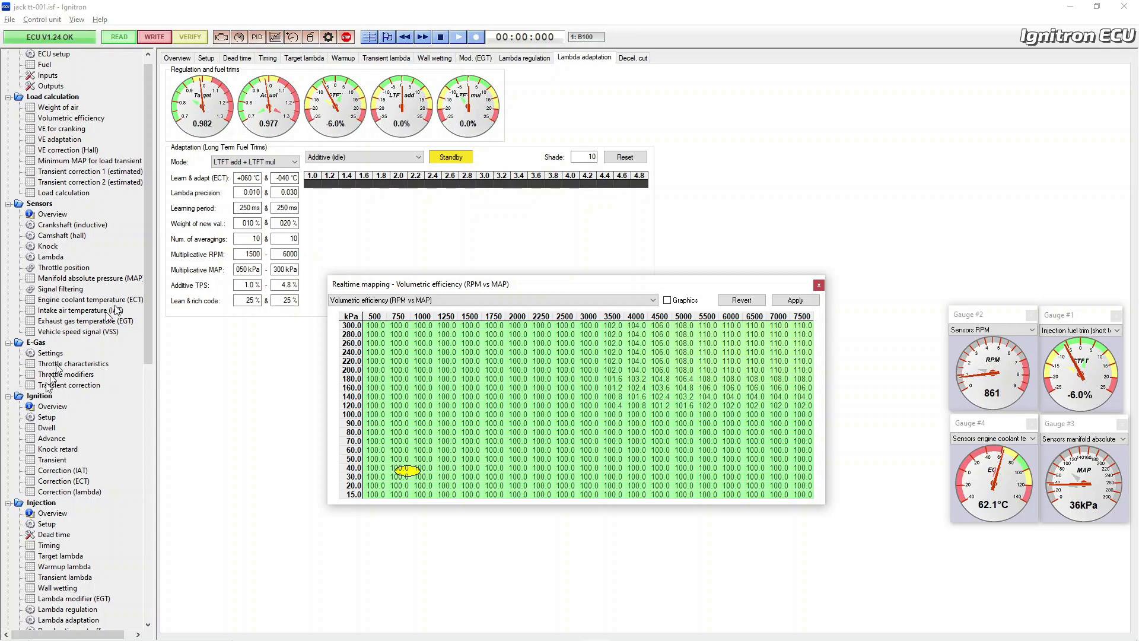
Step: Examine the Target lambda (RPM vs MAP) table and its rotated 3D surface, with the realtime mapping window moved clear of it
left_click_drag(150, 325, 145, 444)
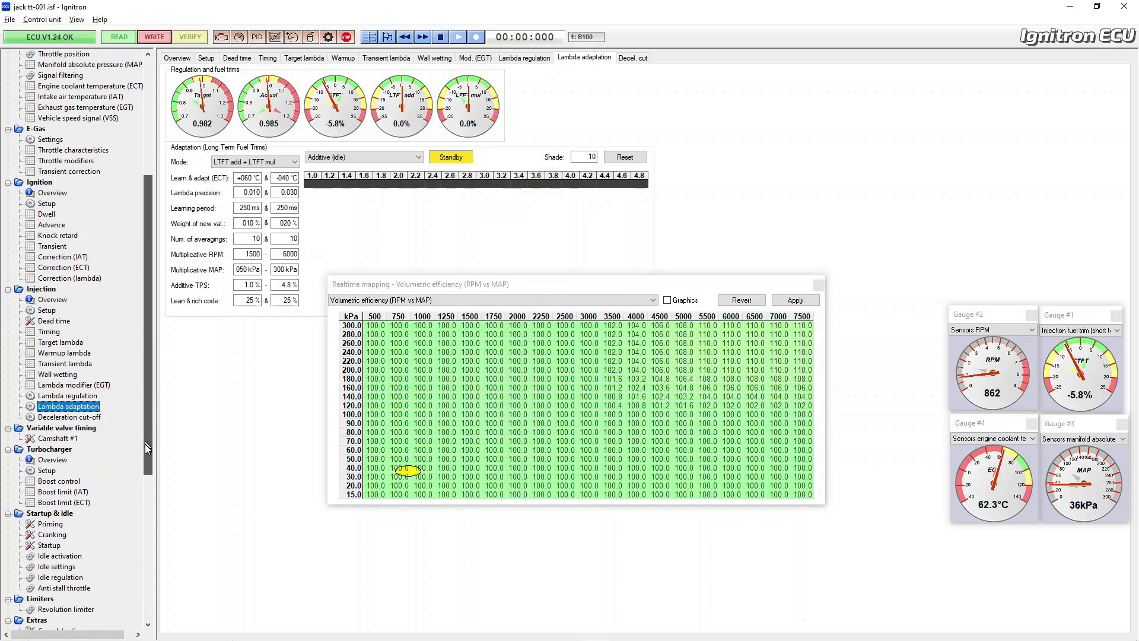
left_click(59, 342)
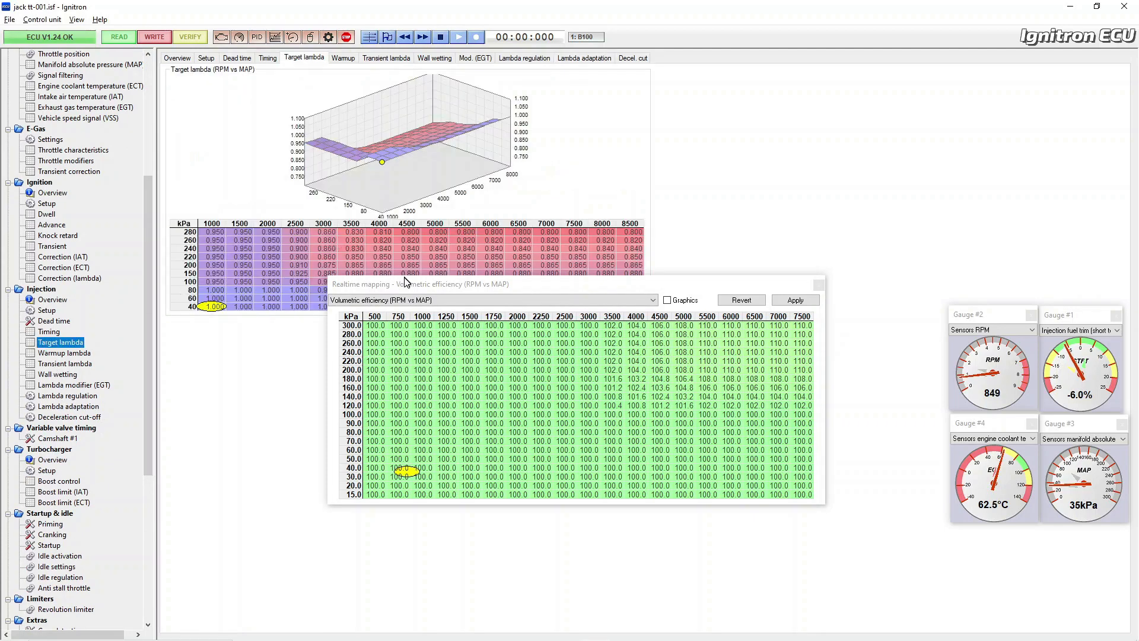
left_click_drag(406, 282, 372, 372)
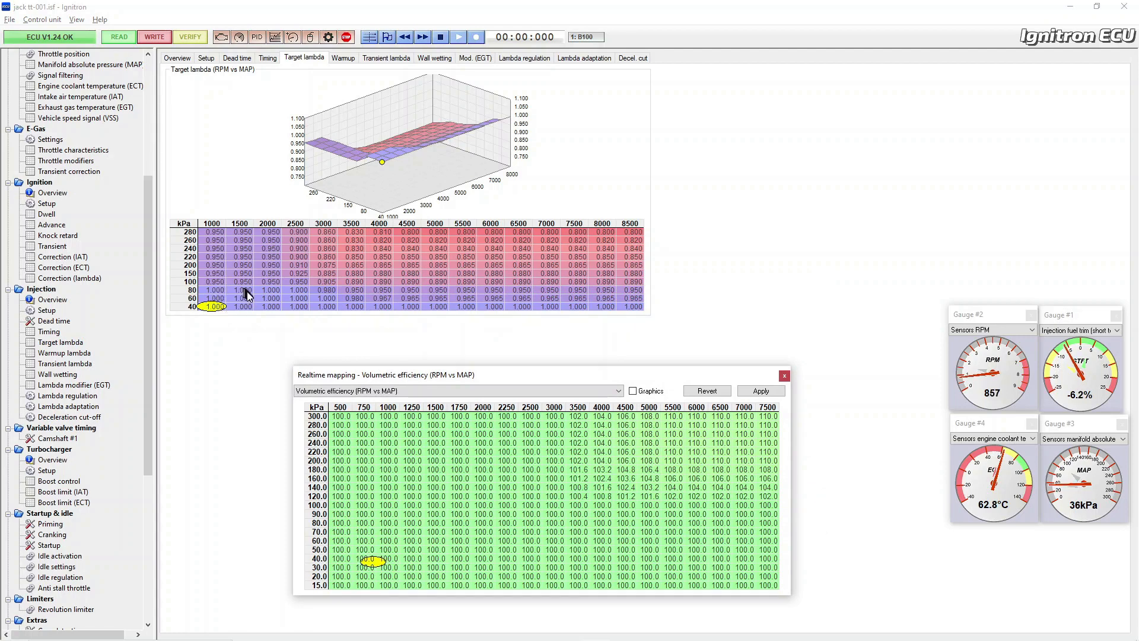
left_click_drag(380, 198, 567, 180)
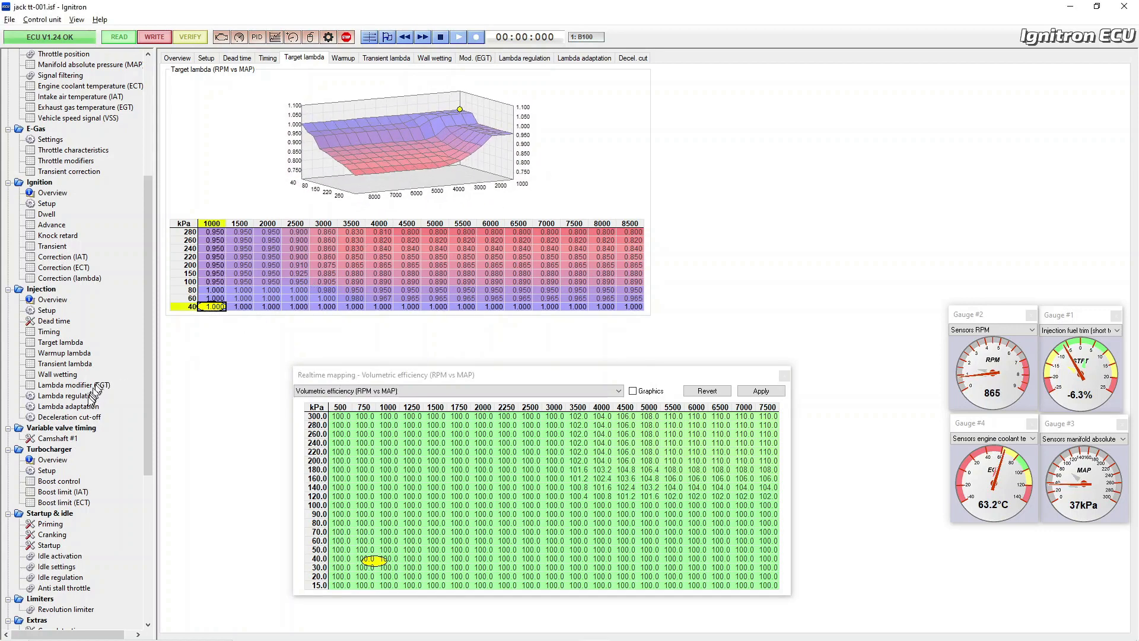
Step: Check the additive idle trims on the lambda adaptation page and open the injector dead time curve
left_click(86, 406)
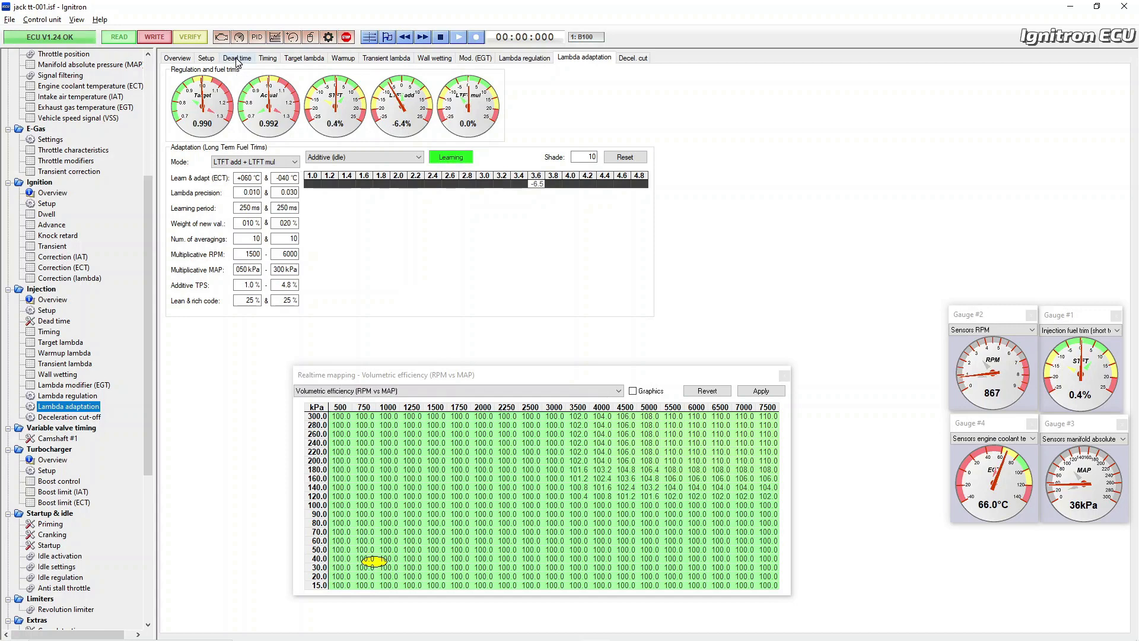
left_click(394, 123)
left_click(236, 57)
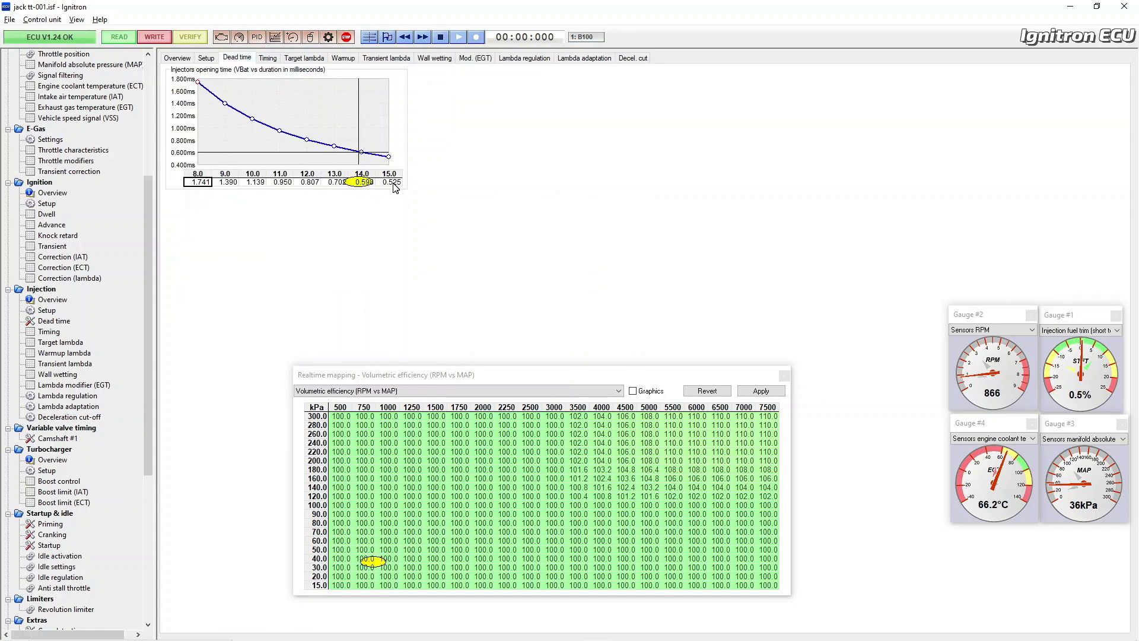
Step: Multiply all injector opening times in the dead time curve, from 8.0 to 15.0 V, by 0.94
left_click_drag(396, 187, 193, 190)
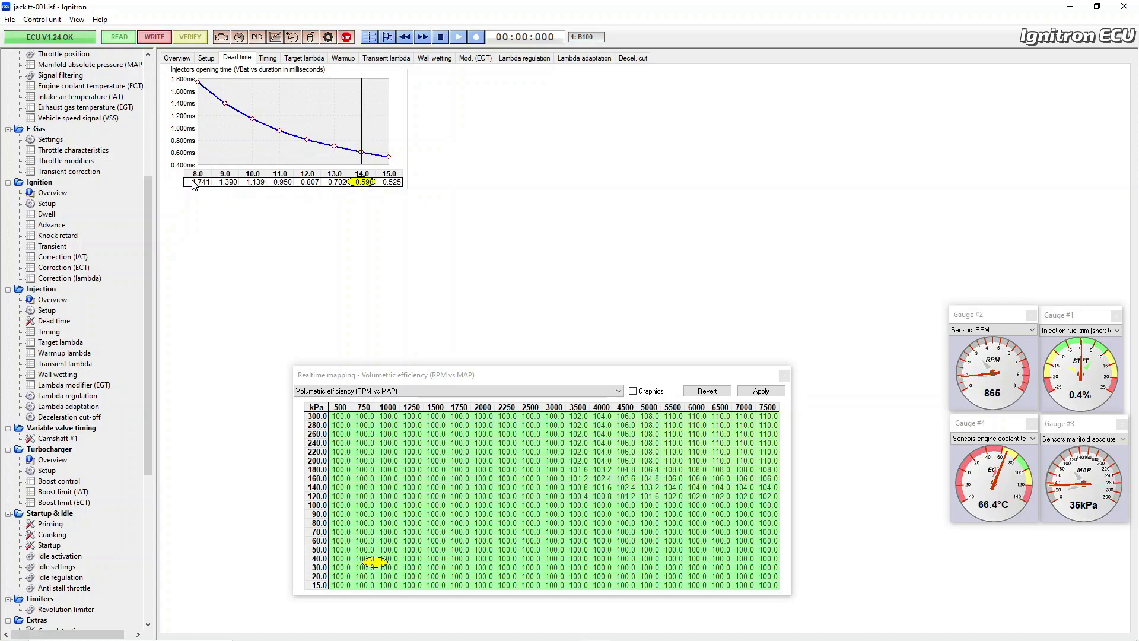
right_click(193, 186)
left_click(249, 292)
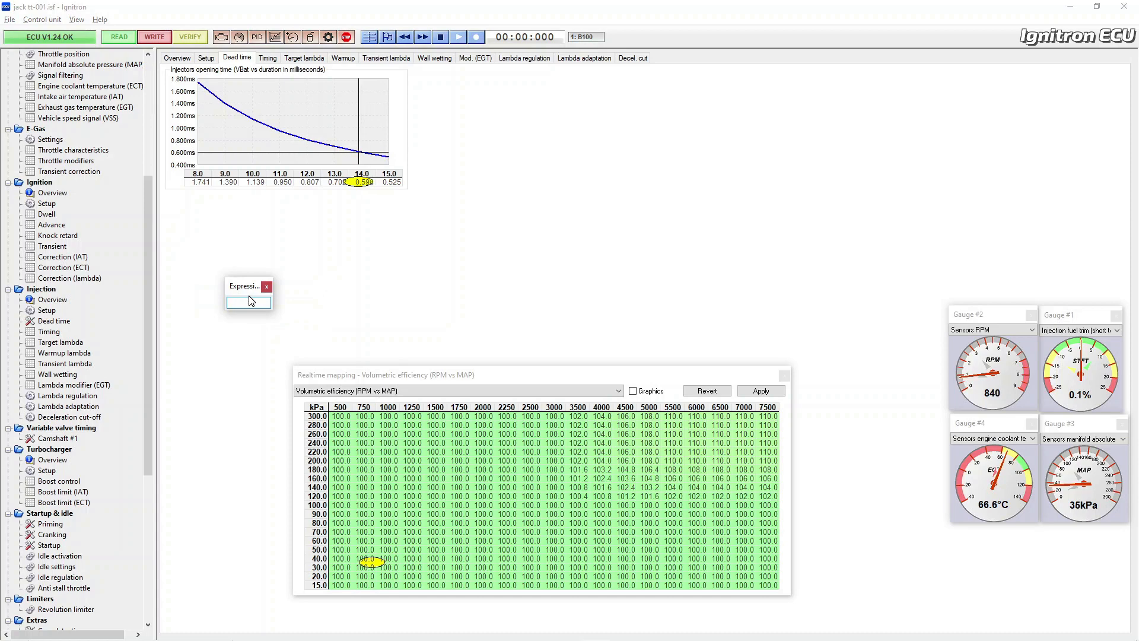
type("*0")
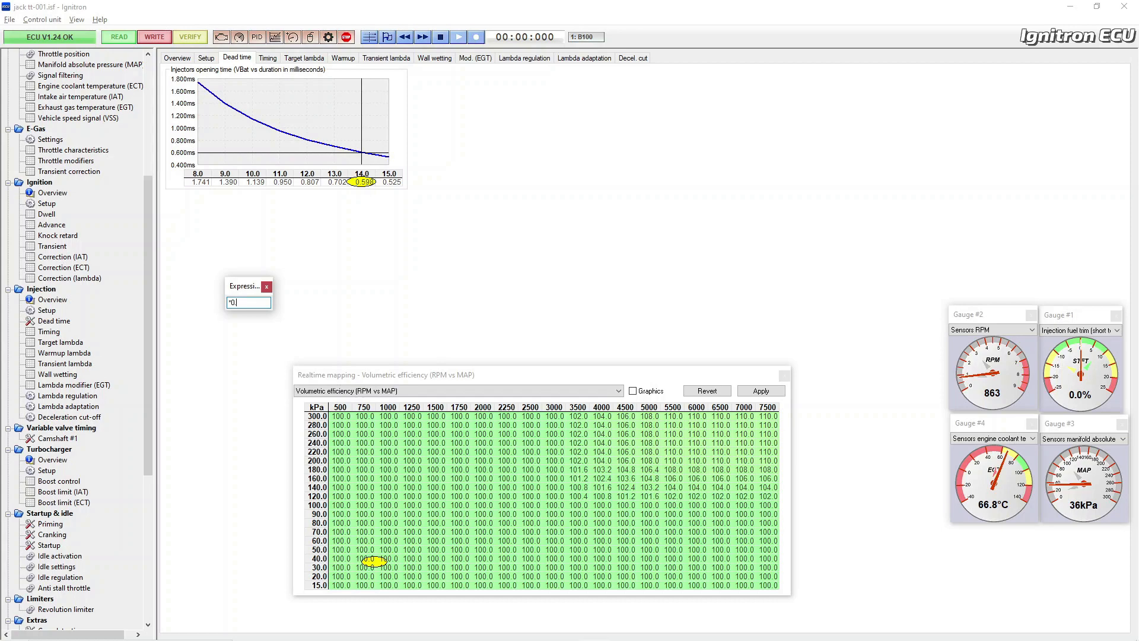
type(".94")
key("Return")
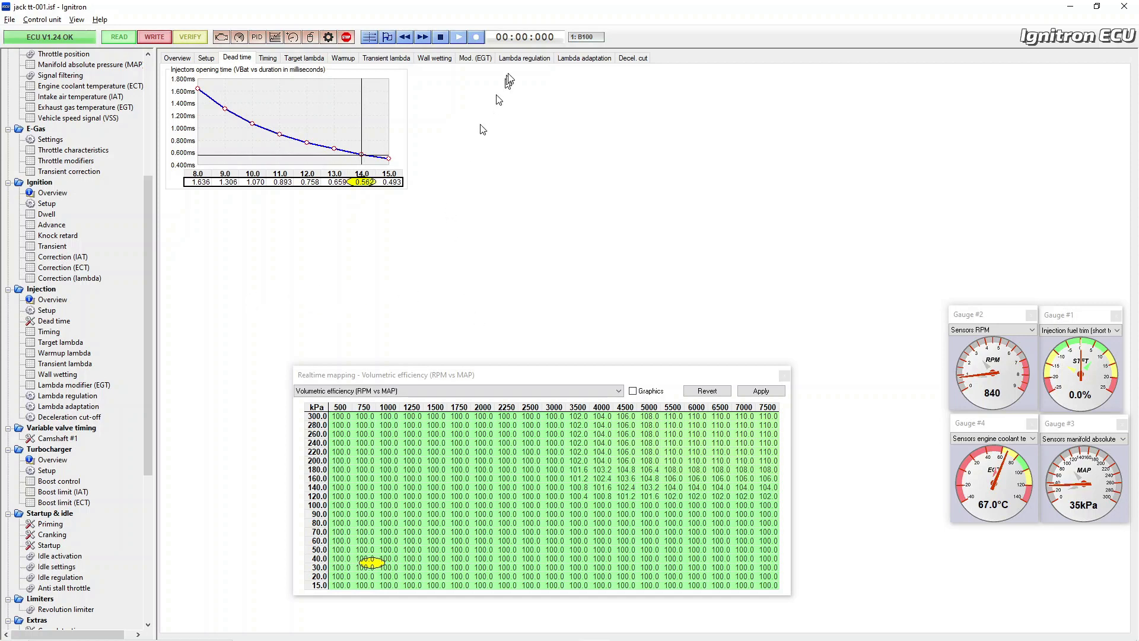
Step: With the lambda adaptation page shown, set the realtime volumetric efficiency cells at 500–1000 RPM and 30–40 kPa to 95.0 and apply them
left_click(569, 58)
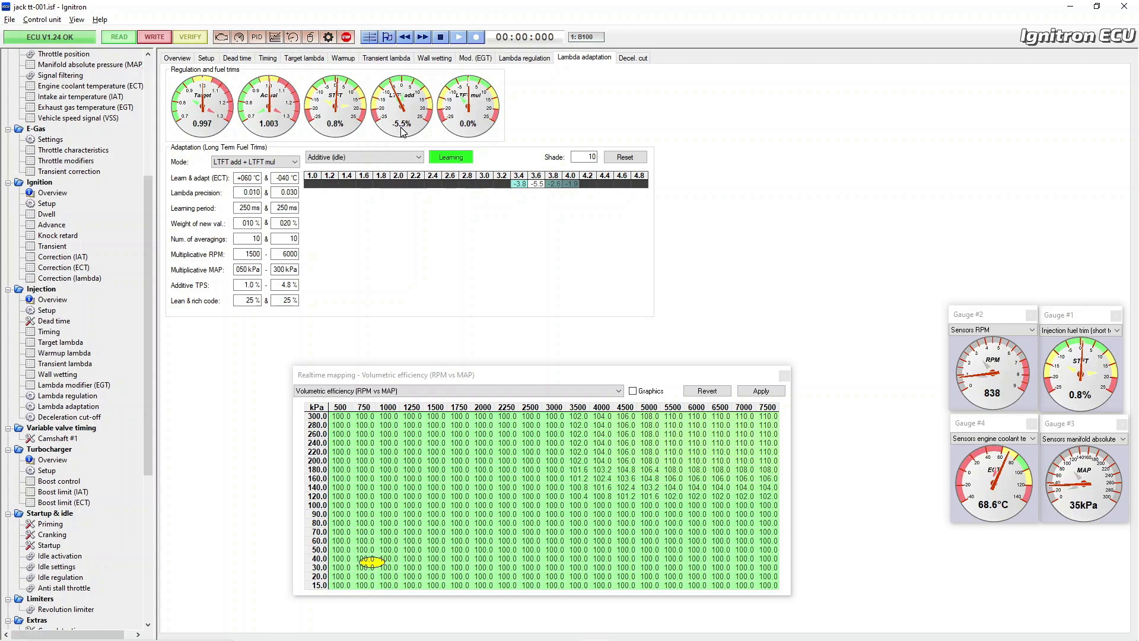
left_click_drag(386, 563, 352, 572)
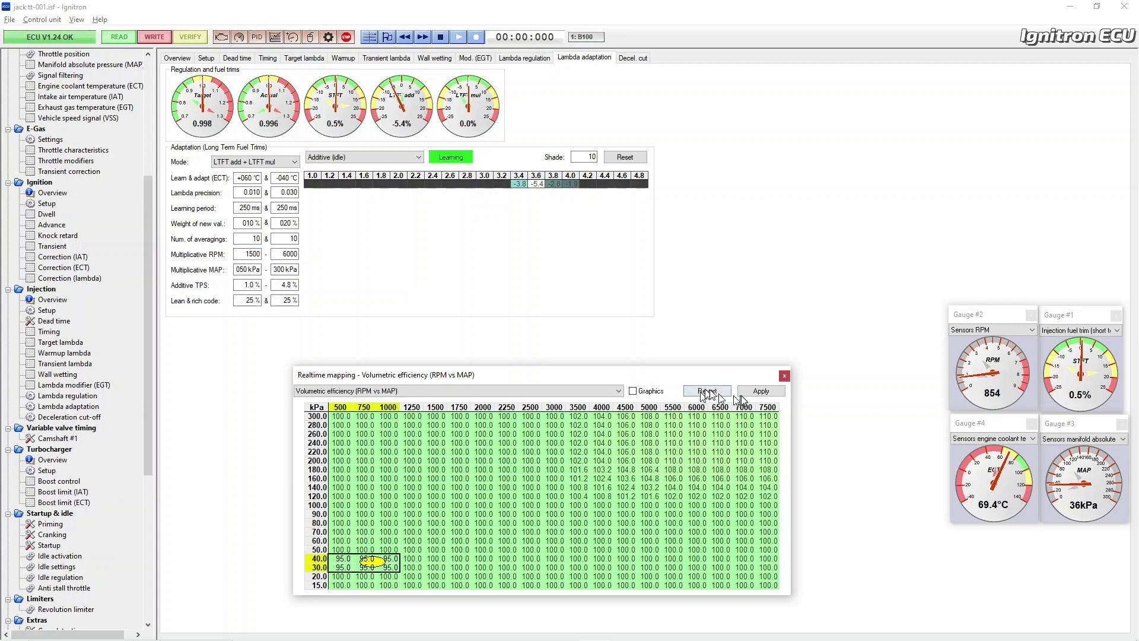
left_click(760, 391)
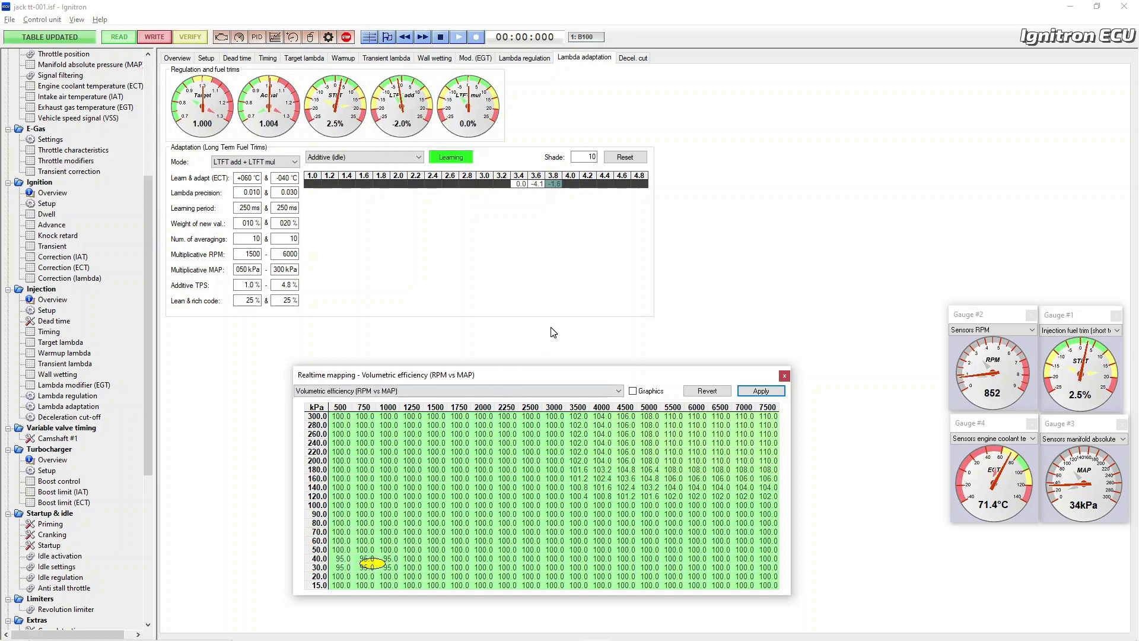
Step: Reset the additive idle trims, then close the realtime mapping and write the changed volumetric efficiency map into the ECU
left_click(625, 157)
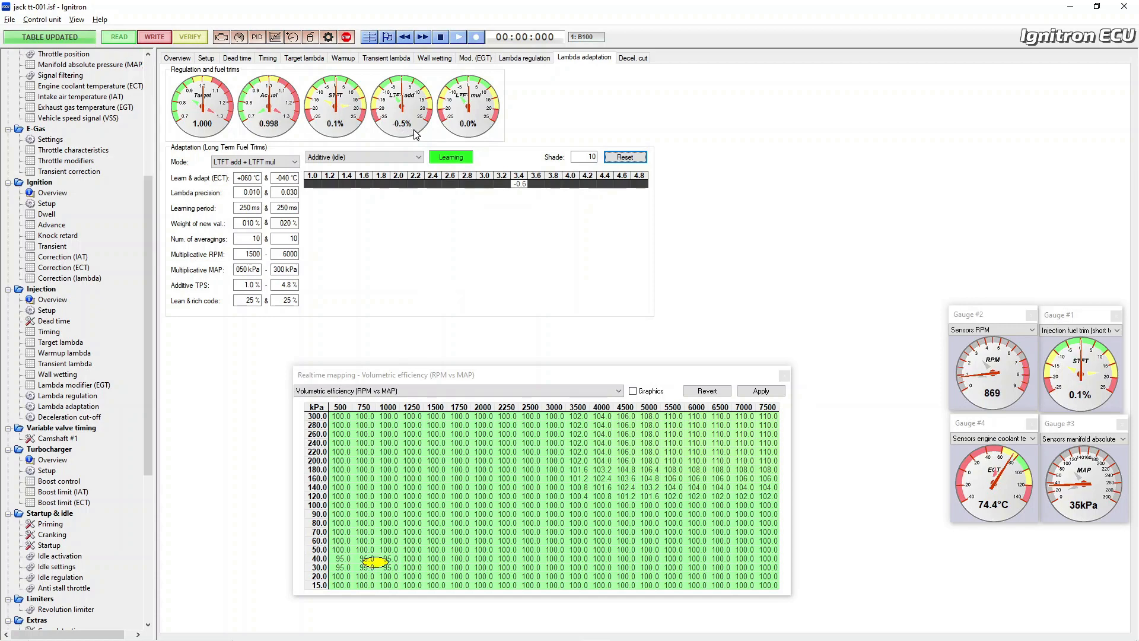
left_click(771, 393)
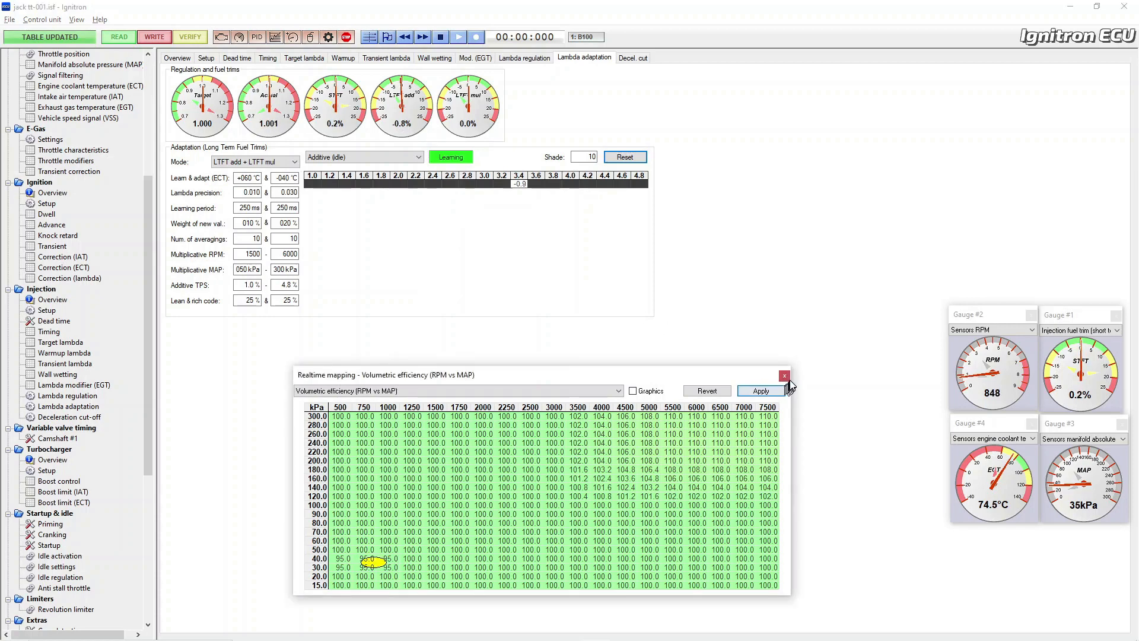
left_click(784, 375)
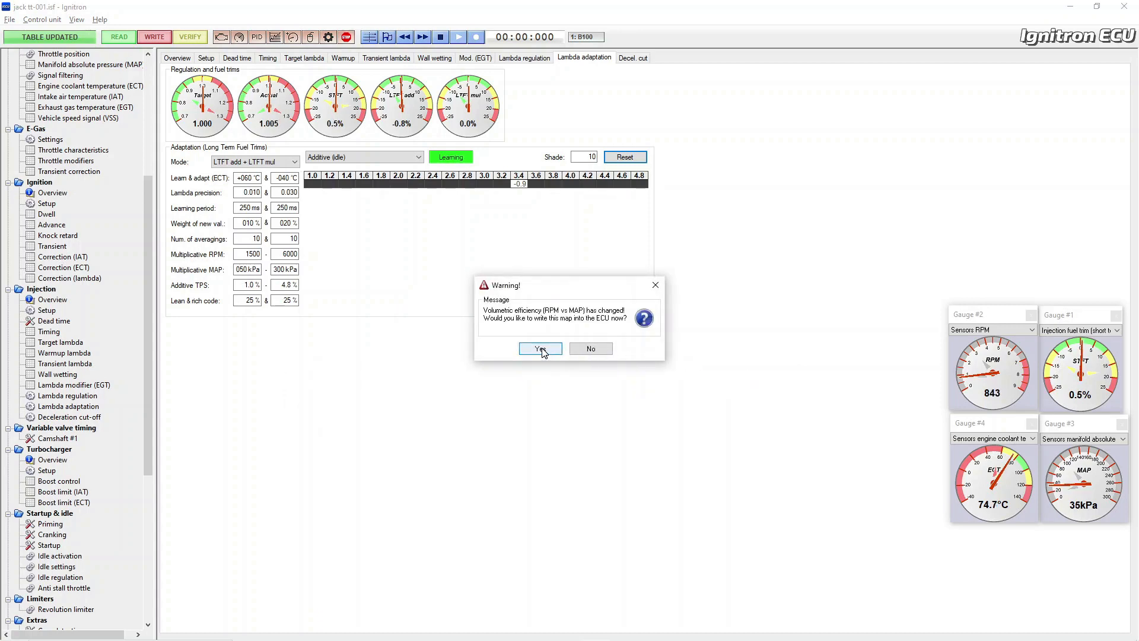
left_click(541, 350)
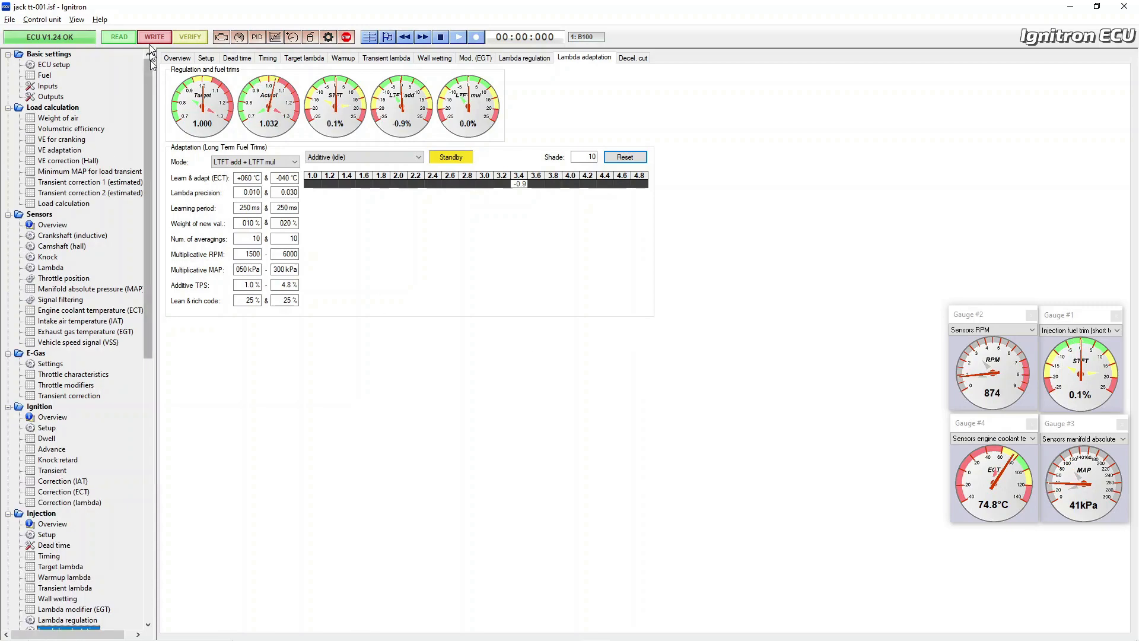
Step: Show the Volumetric efficiency (RPM vs MAP) table and select its cells at 500–1000 RPM and 30–40 kPa
left_click(95, 129)
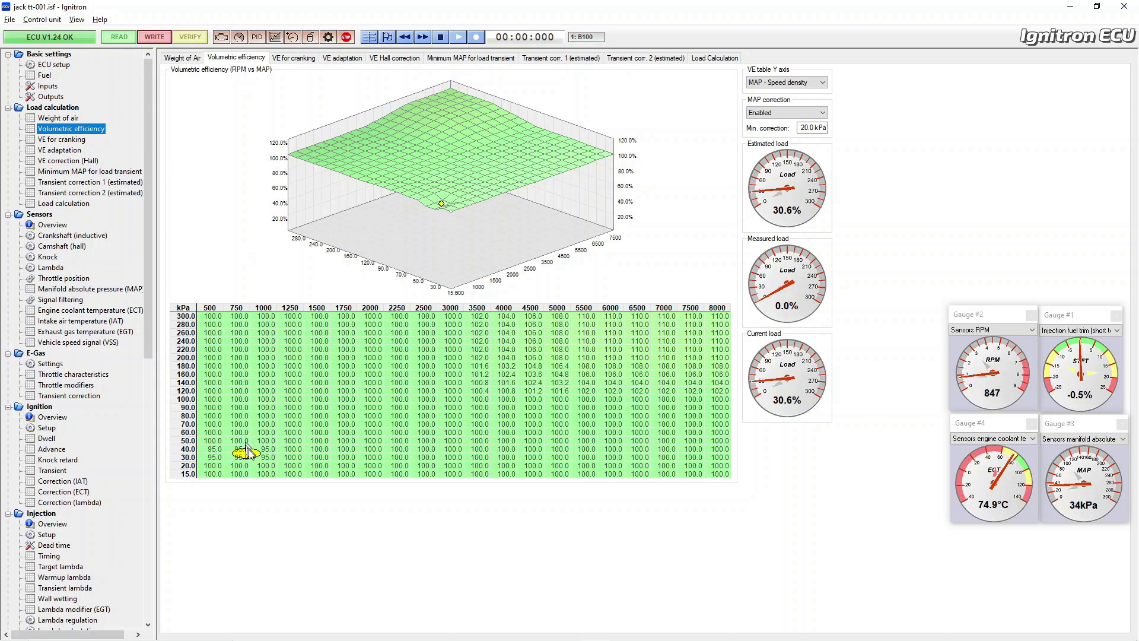
left_click(261, 449)
left_click_drag(261, 451, 212, 458)
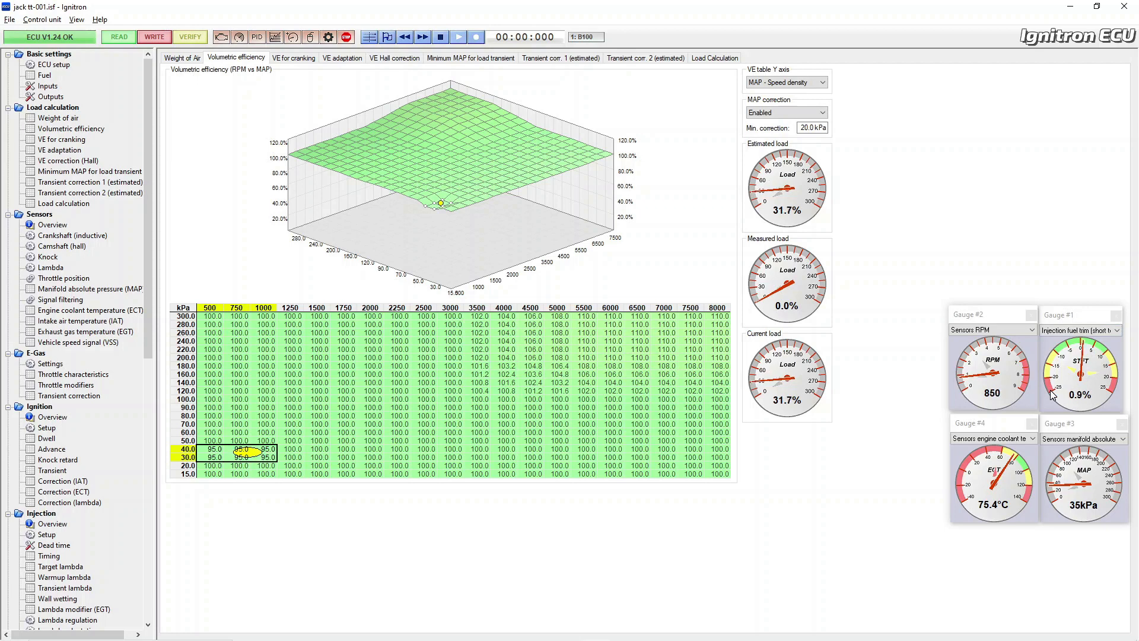
Step: Switch to the Dyno program in TightVNC Viewer, turn on Fan 1 and start the steady state speed test
key("alt+Tab")
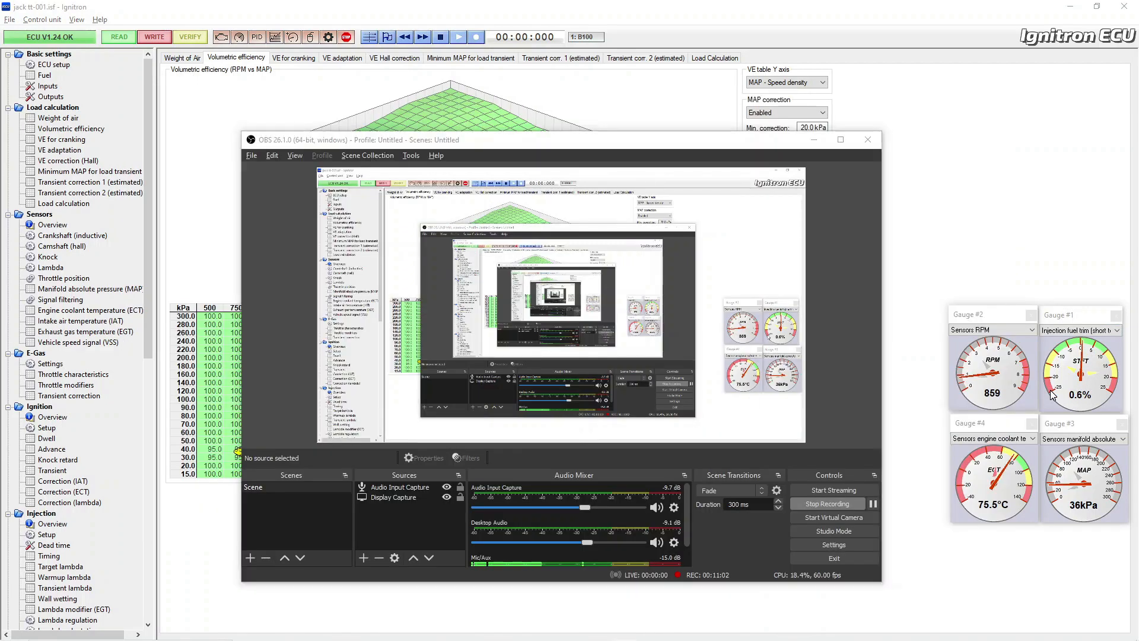
key("alt+Tab")
key("alt+Tab")
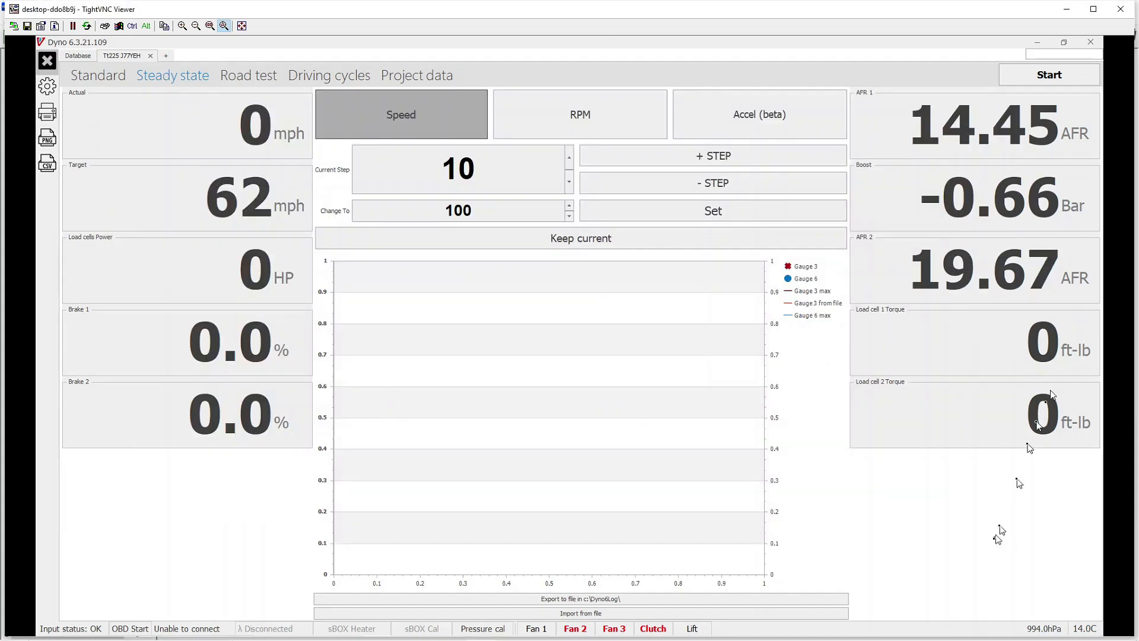
left_click(547, 627)
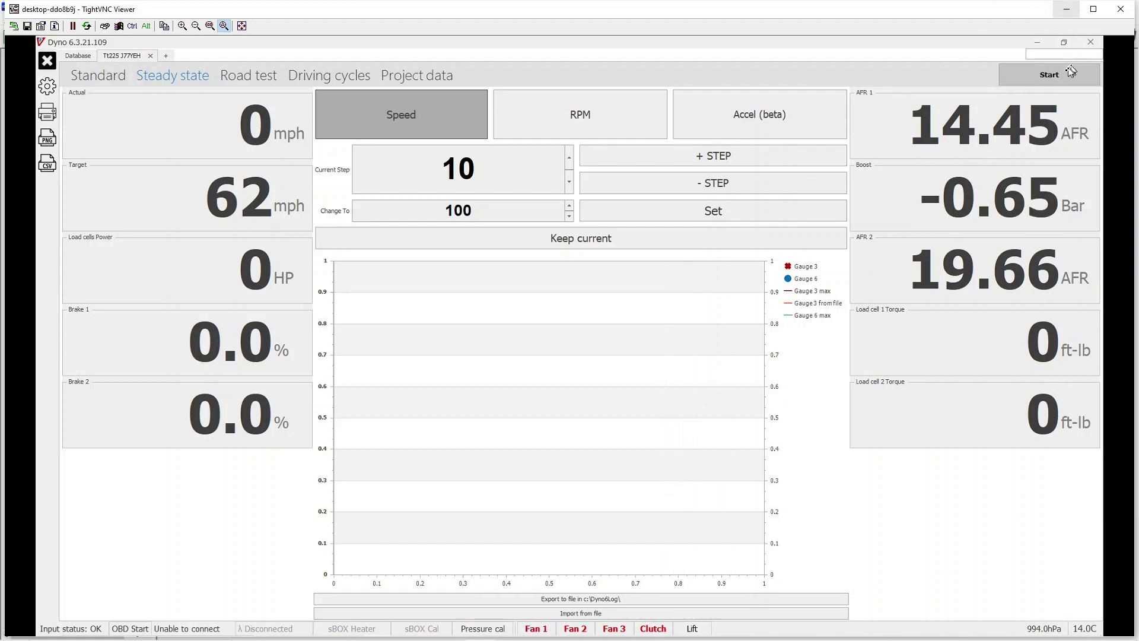
left_click(1049, 75)
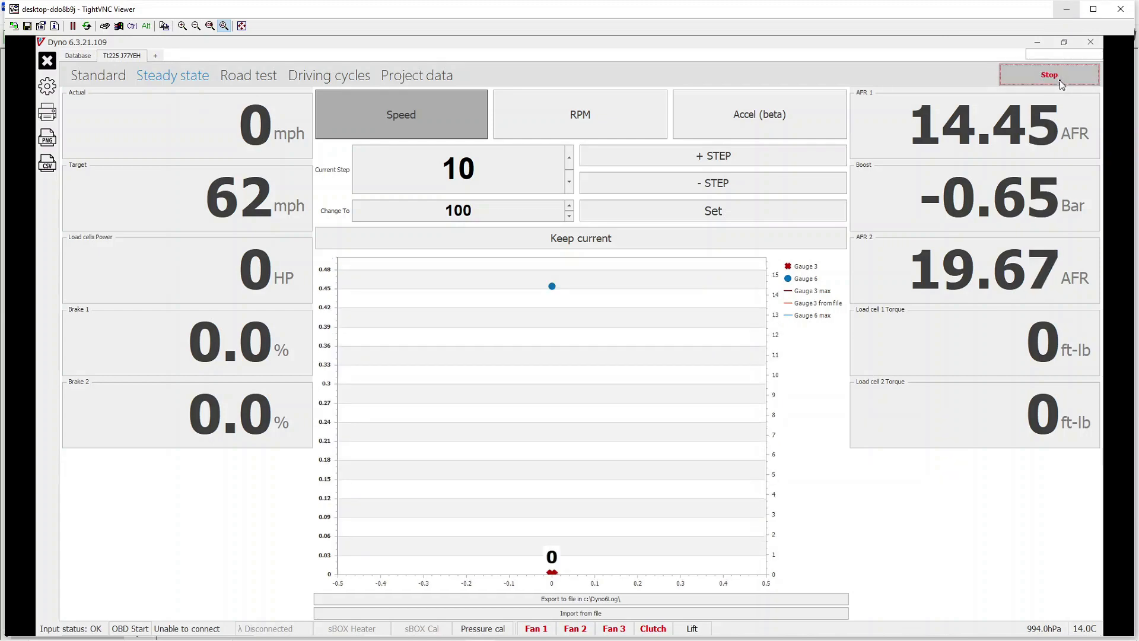
Step: Switch back to Ignitron and watch the volumetric efficiency table and fuel trim gauges while the car runs on the dyno
key("alt+Tab")
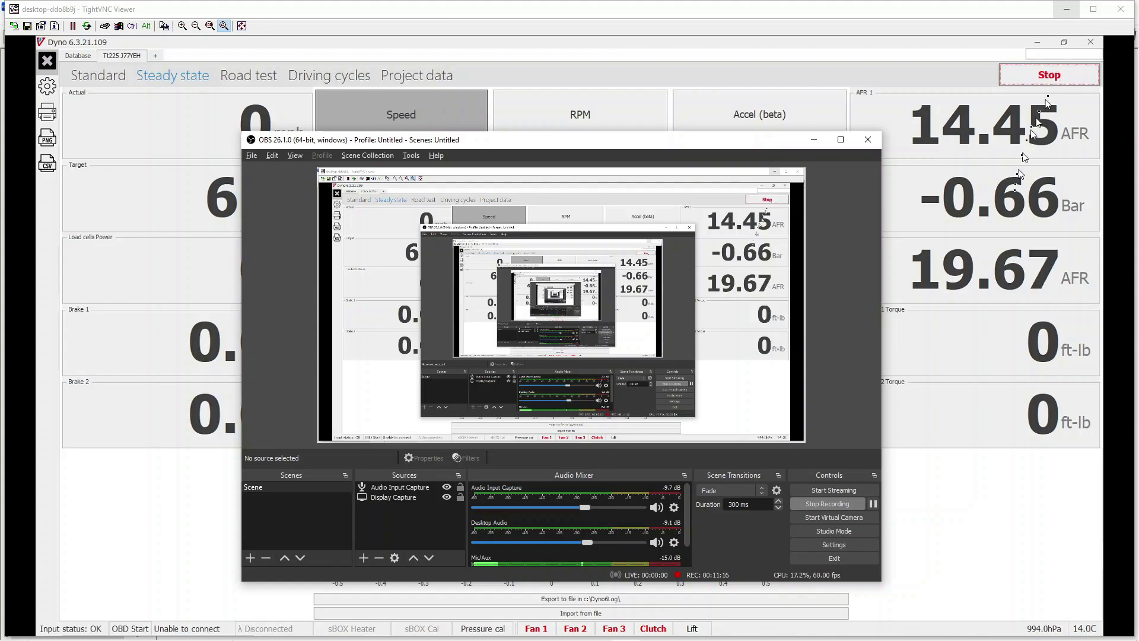
key("alt+Tab")
key("alt+Tab")
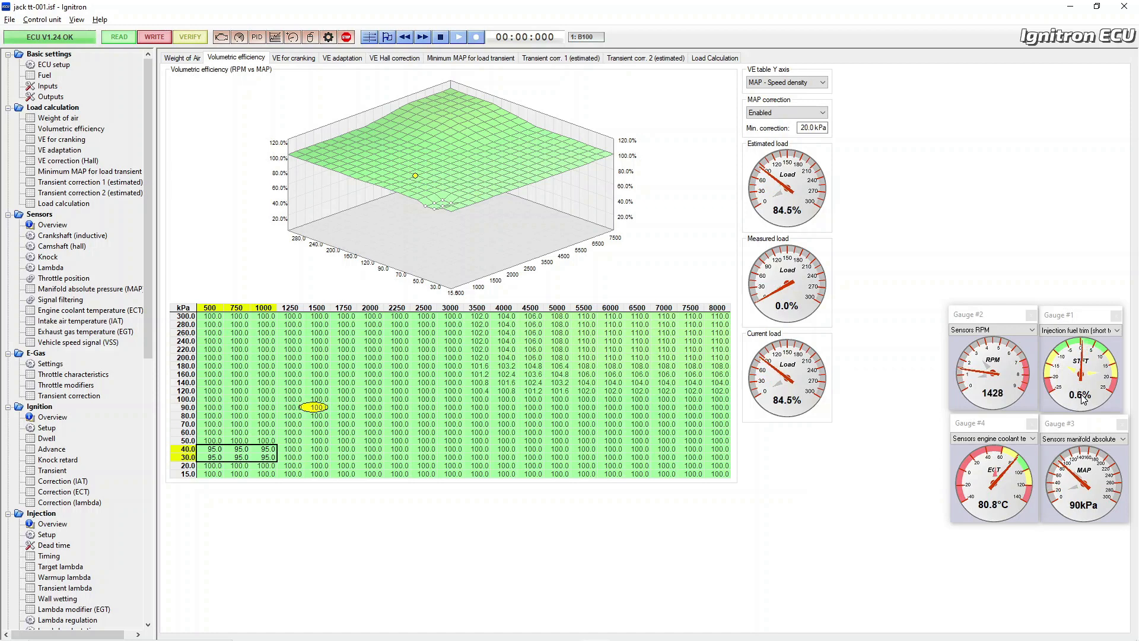
Step: Switch to the Dyno program and reduce the current speed step to 2
key("alt+Tab")
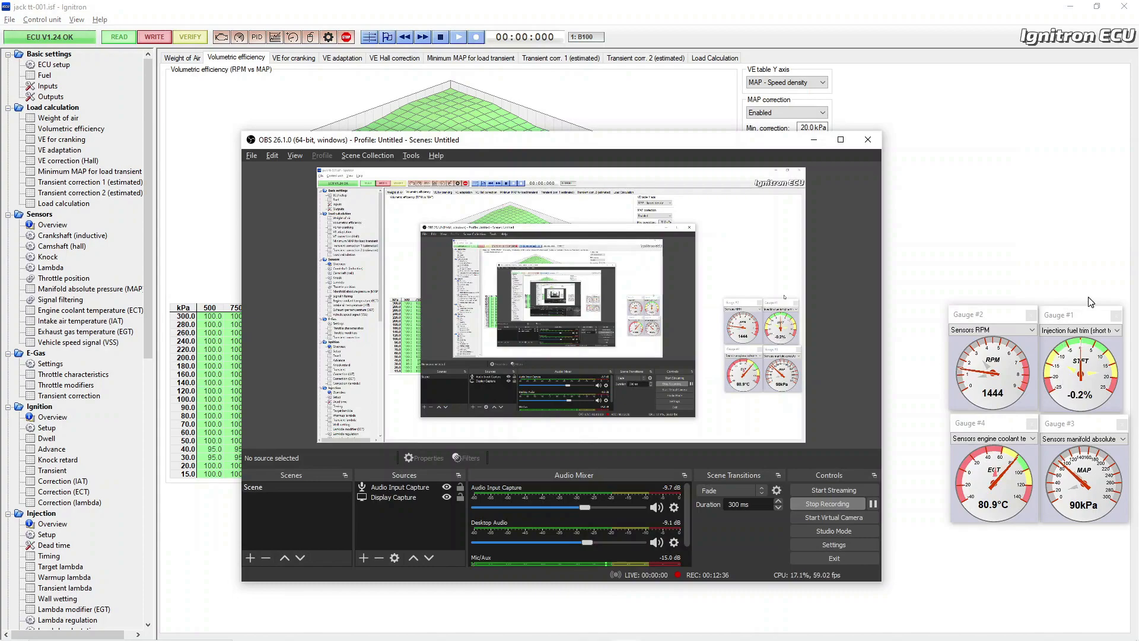
key("alt+Tab")
key("alt+Tab")
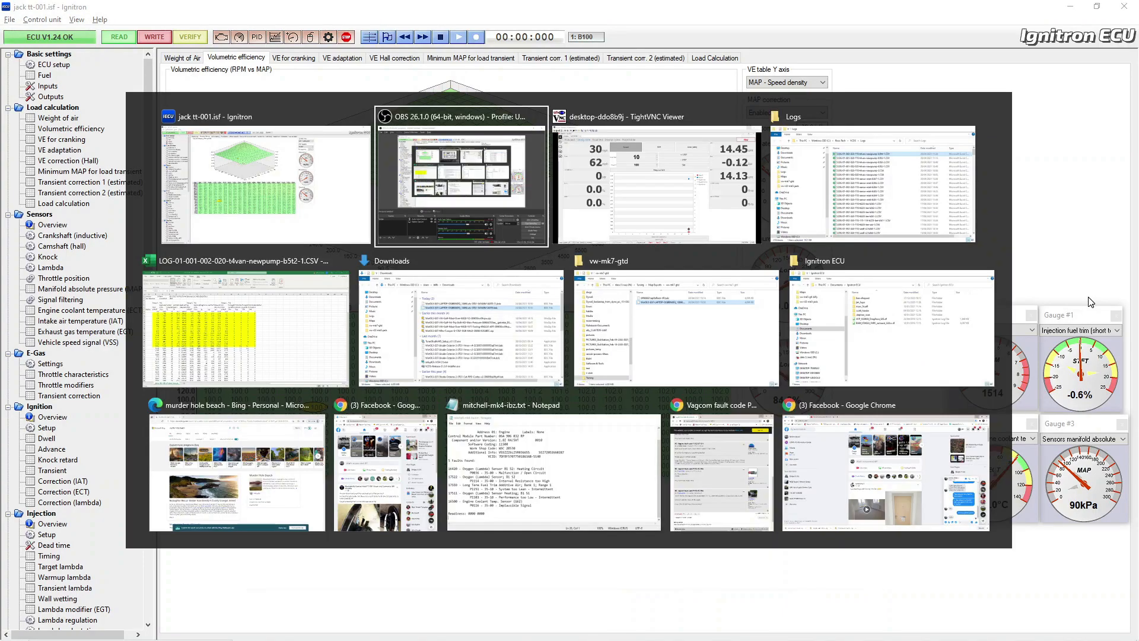
key("alt+Tab")
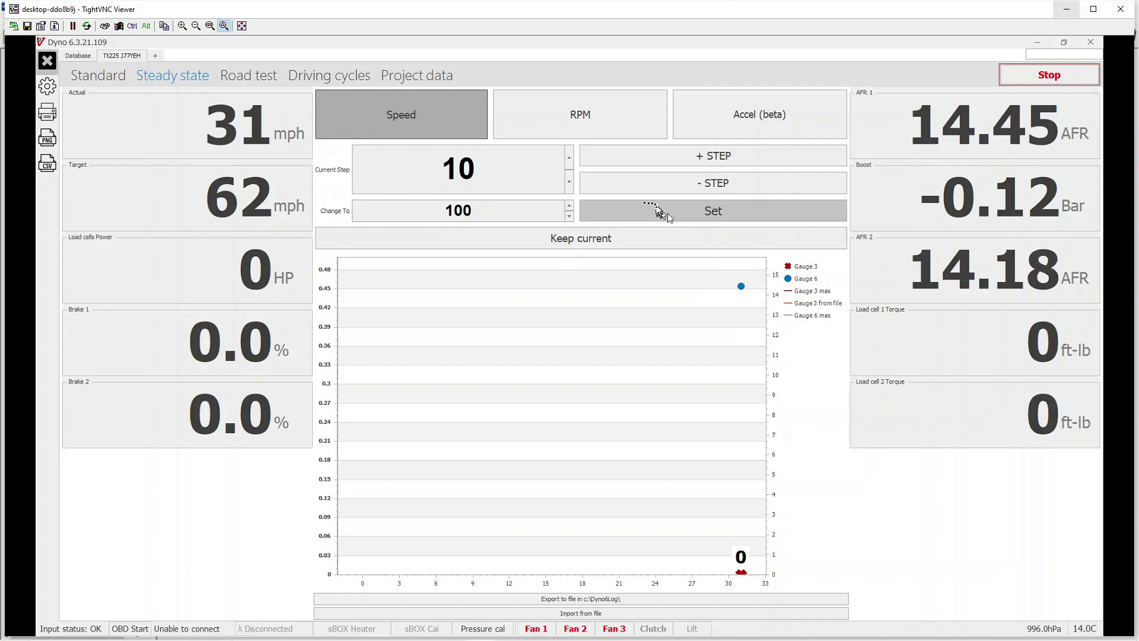
left_click(569, 186)
left_click(569, 186)
left_click(569, 186)
left_click(570, 186)
left_click(570, 186)
left_click(570, 186)
left_click(569, 186)
Step: Lower the dyno target speed to 30 mph in 2 mph steps, and reduce the current step to 1
left_click(651, 191)
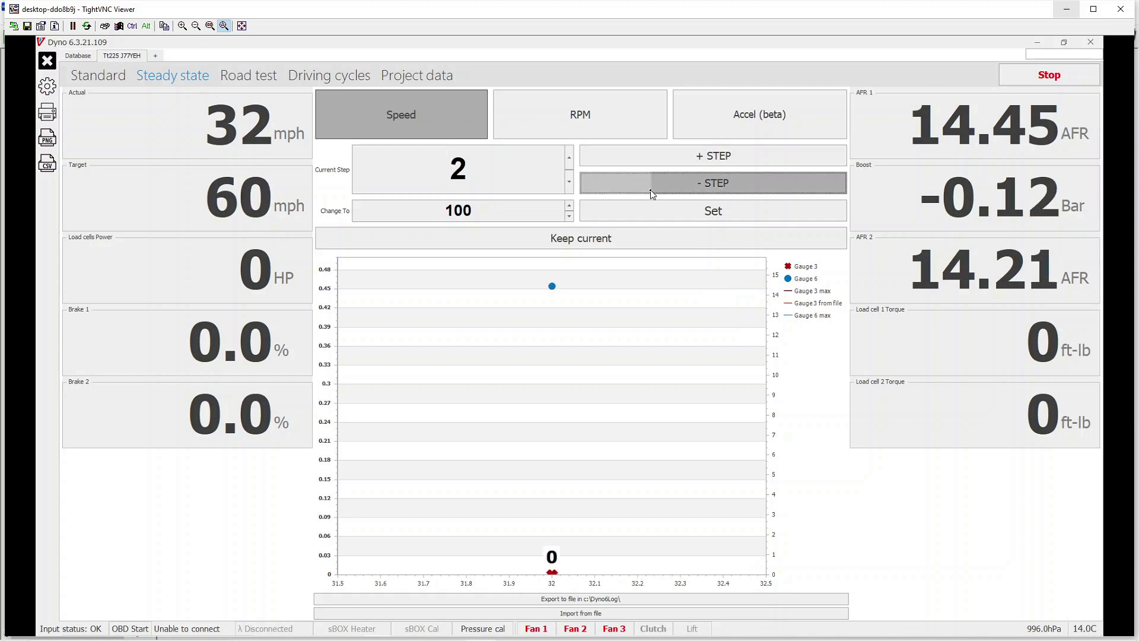
left_click(652, 187)
left_click(653, 187)
left_click(653, 187)
left_click(651, 193)
left_click(651, 194)
left_click(651, 192)
left_click(652, 193)
left_click(652, 192)
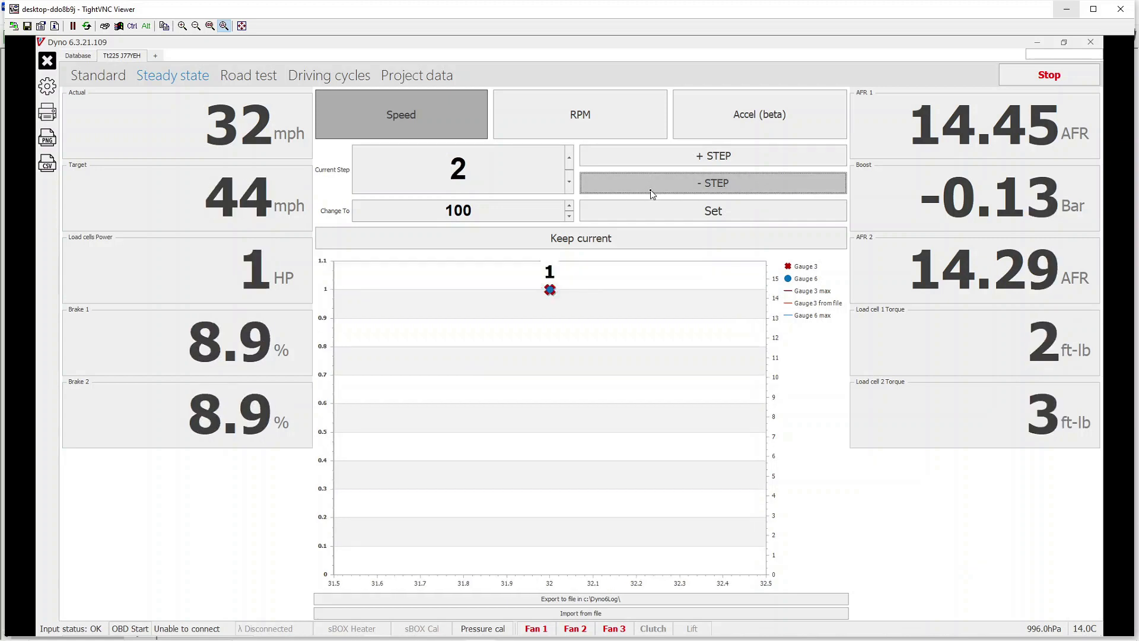
left_click(651, 193)
left_click(652, 193)
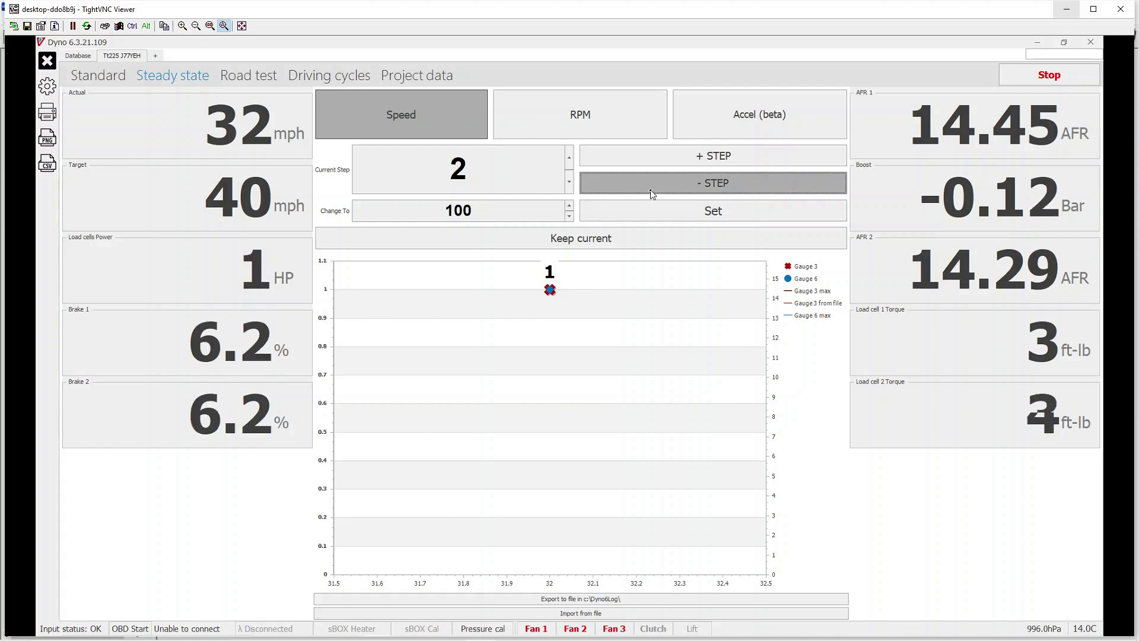
left_click(651, 193)
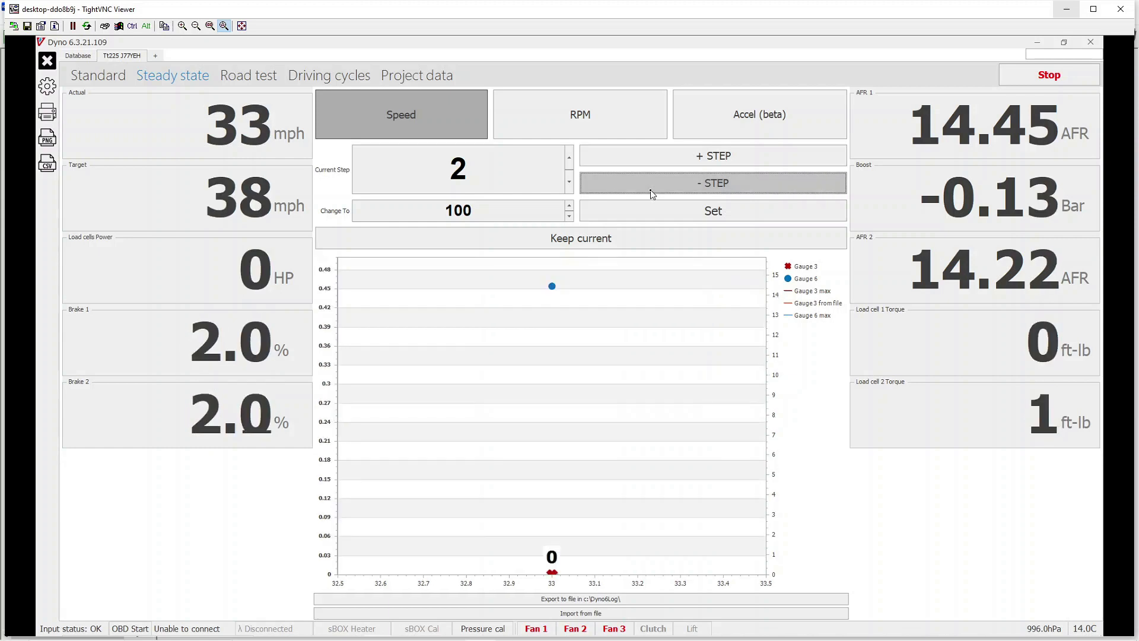
left_click(651, 193)
left_click(651, 193)
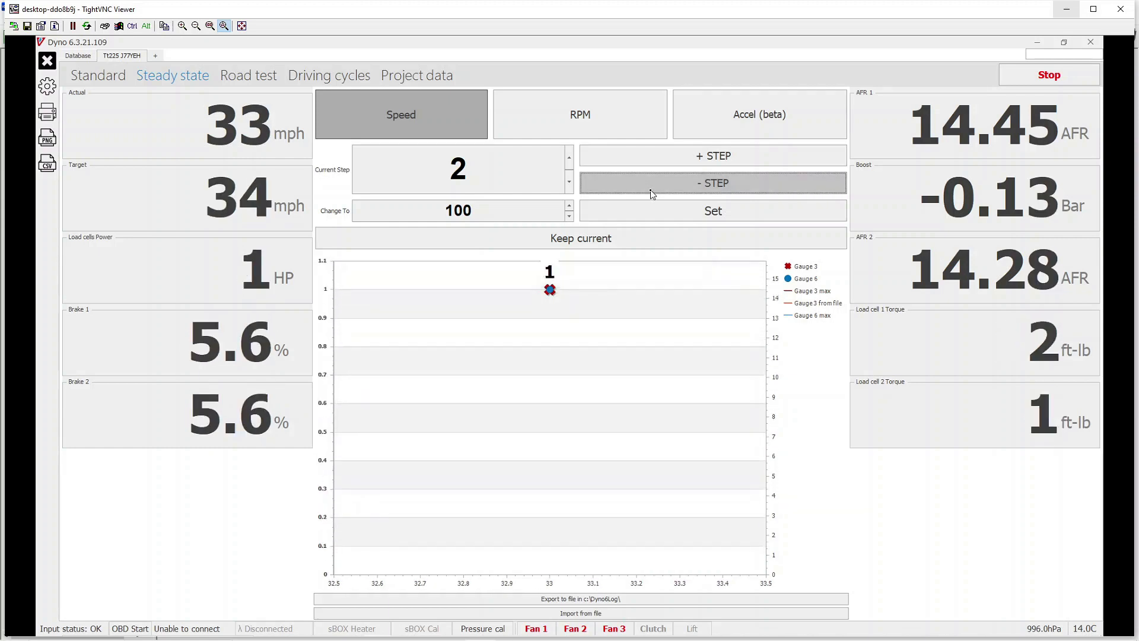
left_click(651, 193)
left_click(652, 193)
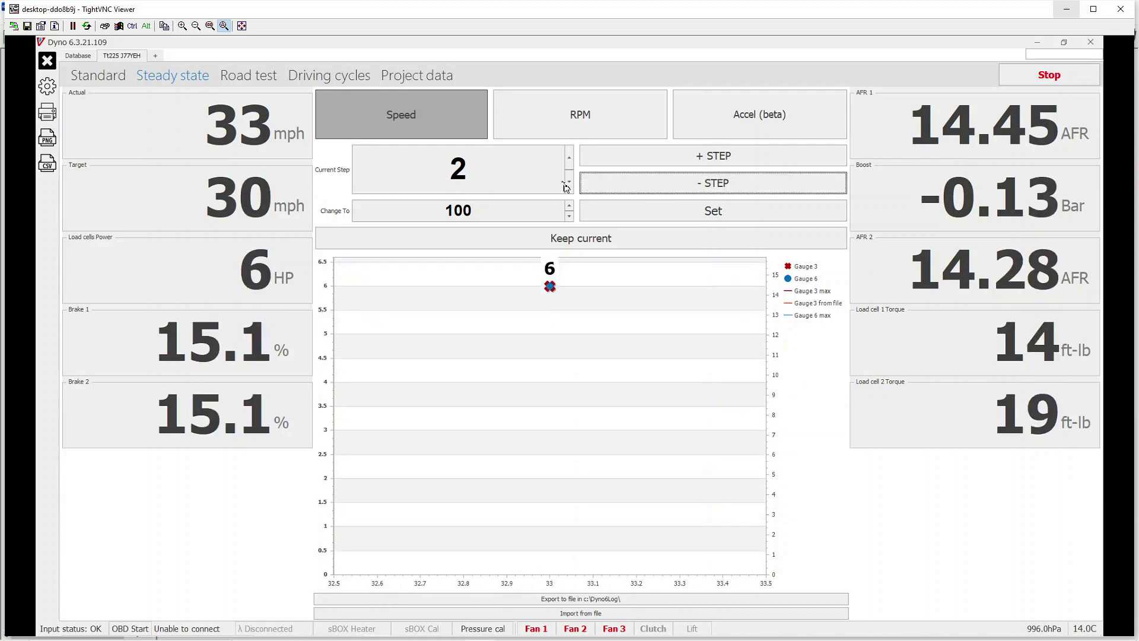
left_click(571, 187)
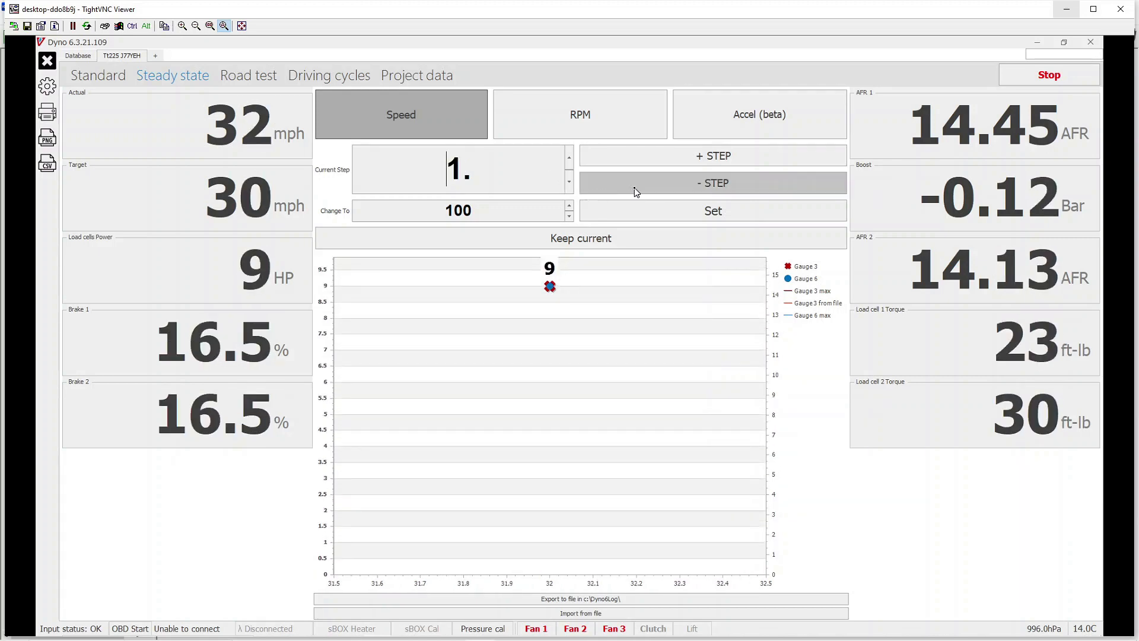
Step: Switch to Ignitron and show the Multiplicative (part-full throttle) table on the lambda adaptation page
key("alt+Tab")
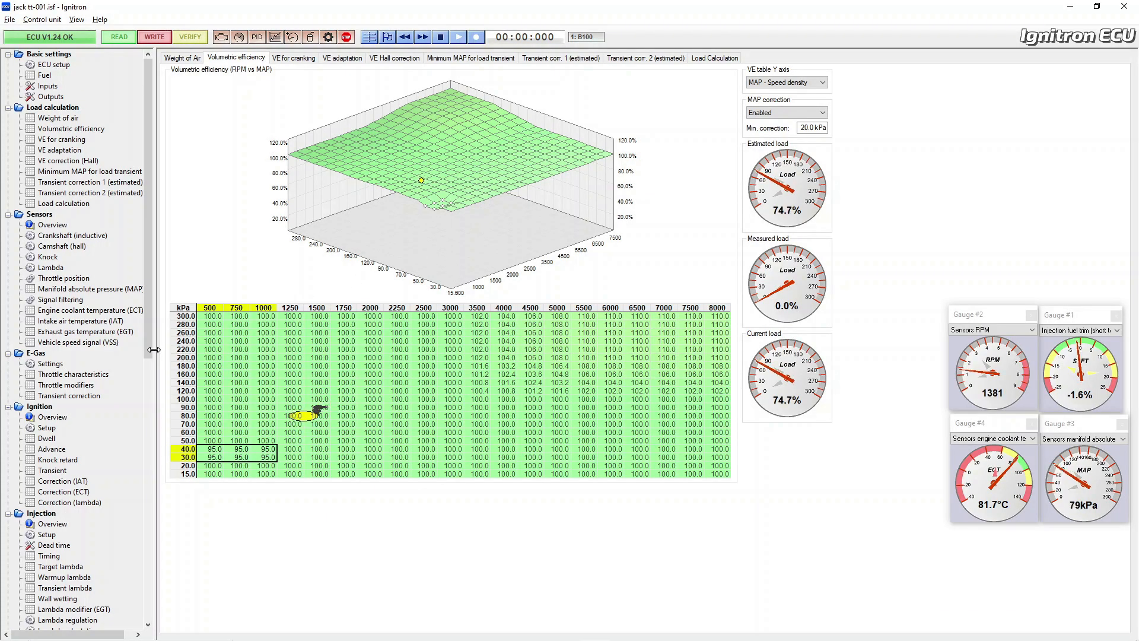
left_click_drag(152, 350, 151, 428)
left_click(89, 481)
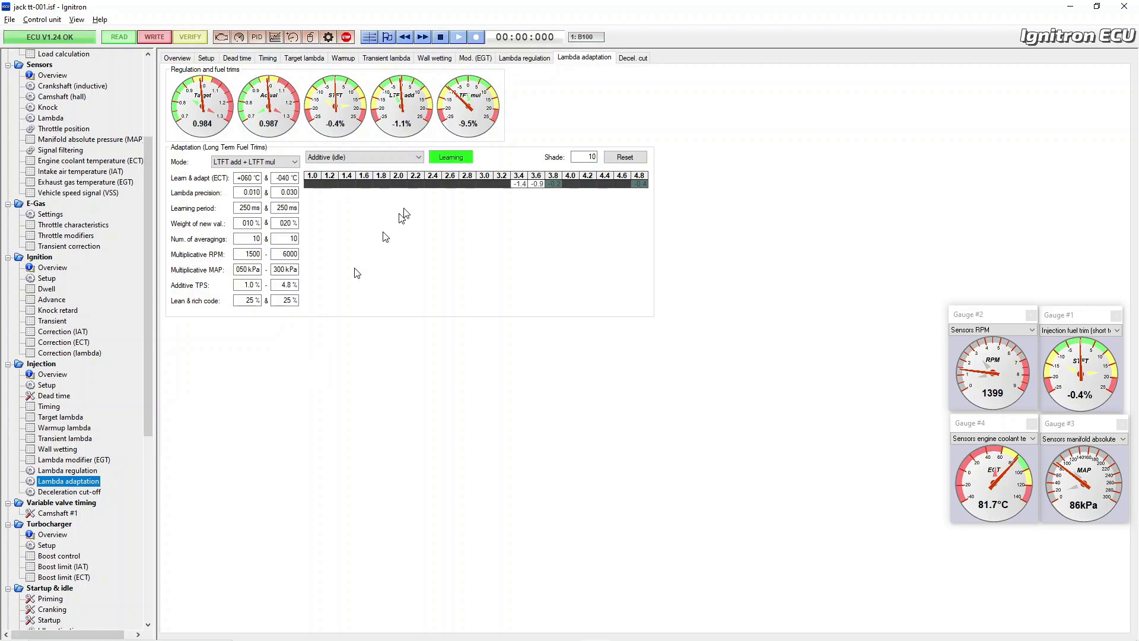
left_click(419, 157)
left_click(409, 176)
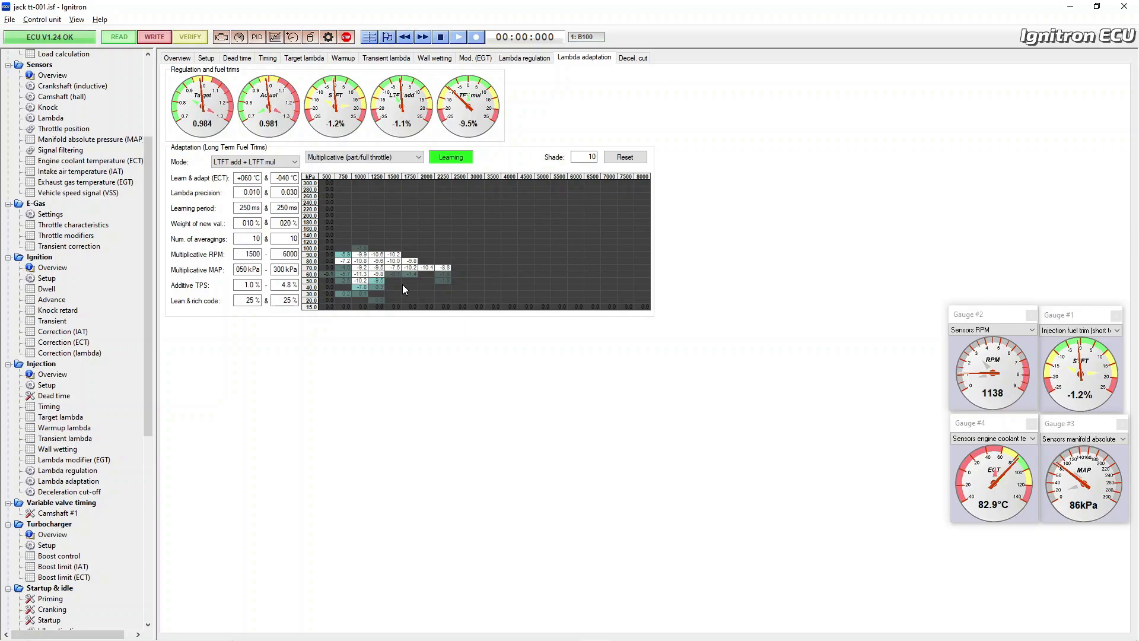
Step: In Dyno, raise the target speed to 35 mph in 1 mph steps while checking Ignitron's multiplicative trims, and stop the steady-state run
key("alt+Tab")
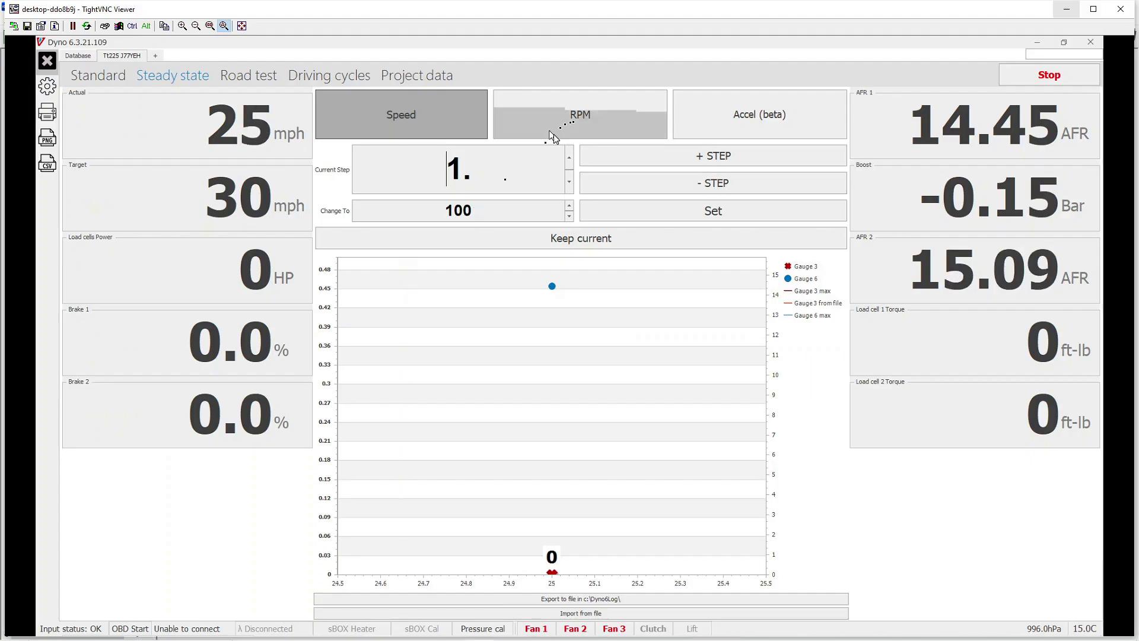
left_click(648, 157)
key("alt+Tab")
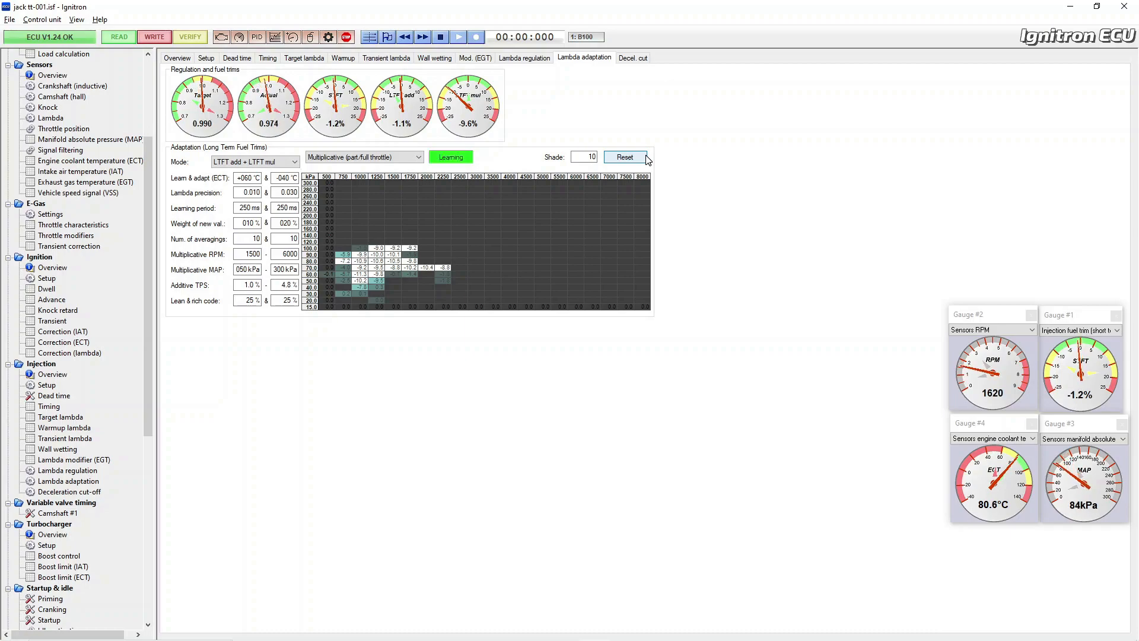
key("alt+Tab")
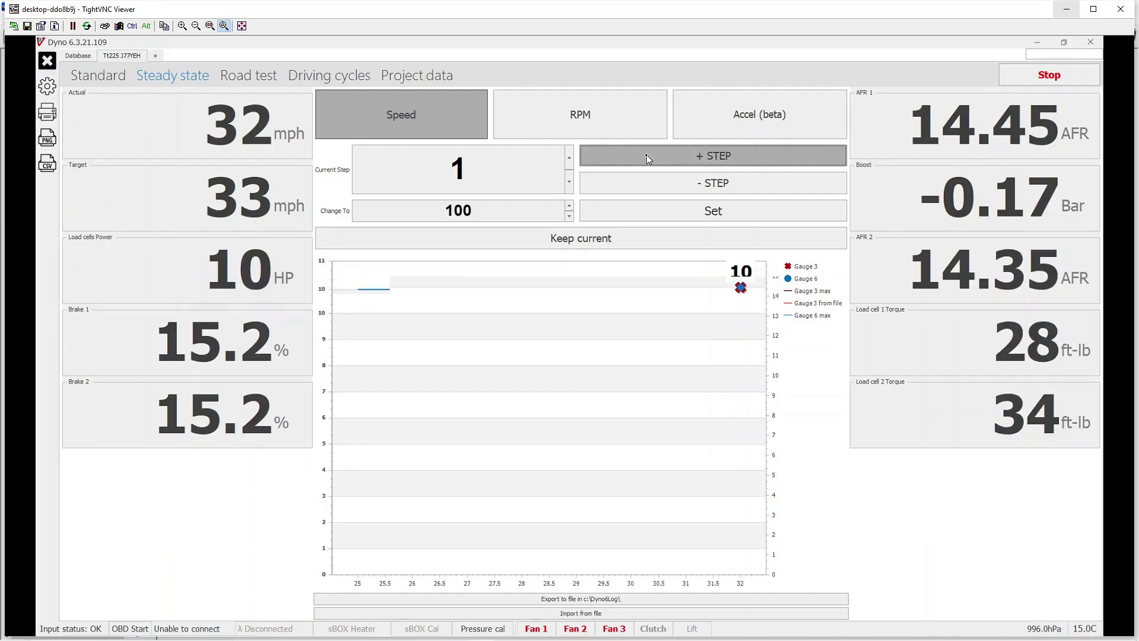
left_click(648, 159)
key("alt+Tab")
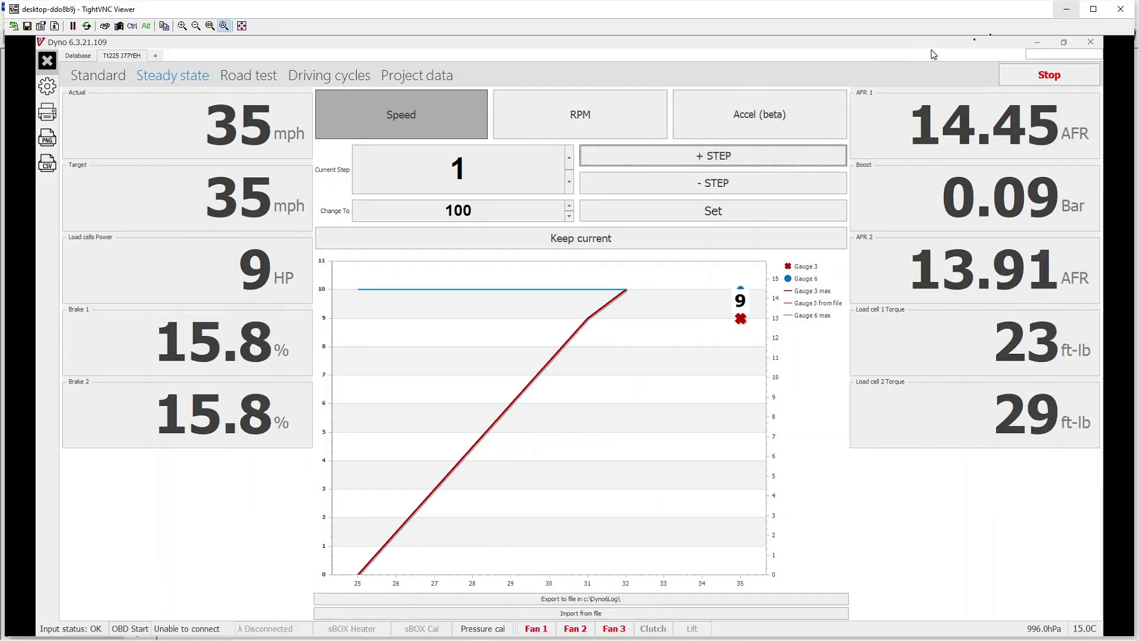
left_click(1064, 79)
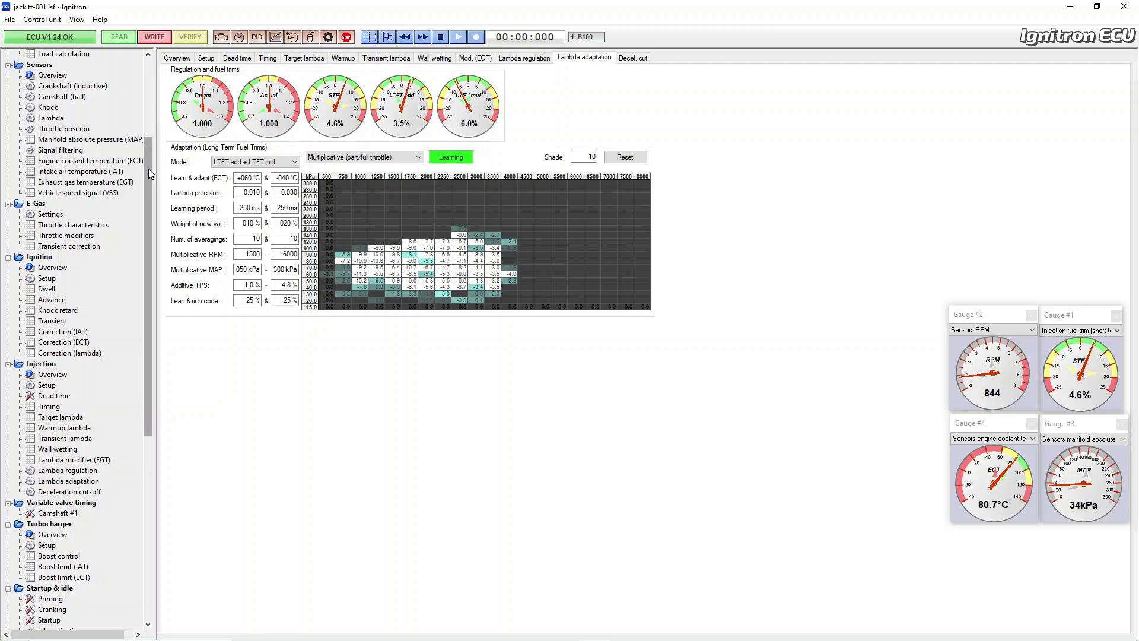
Step: In Ignitron, check the volumetric efficiency table and open the VE adaptation page under load calculation
left_click(149, 169)
left_click_drag(148, 166, 147, 90)
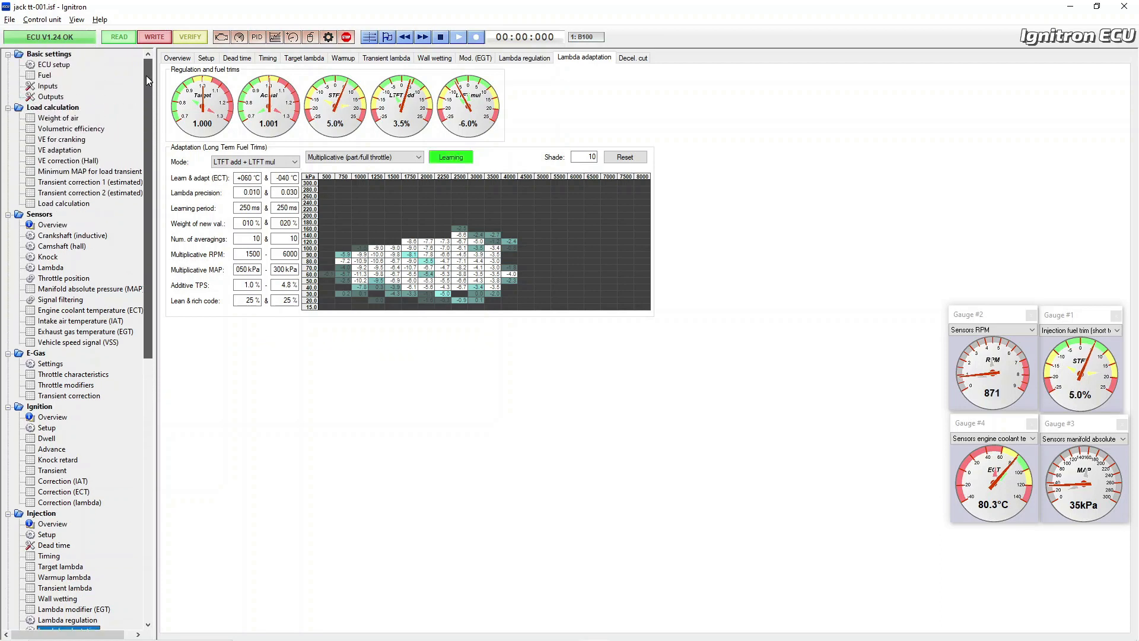
left_click(97, 129)
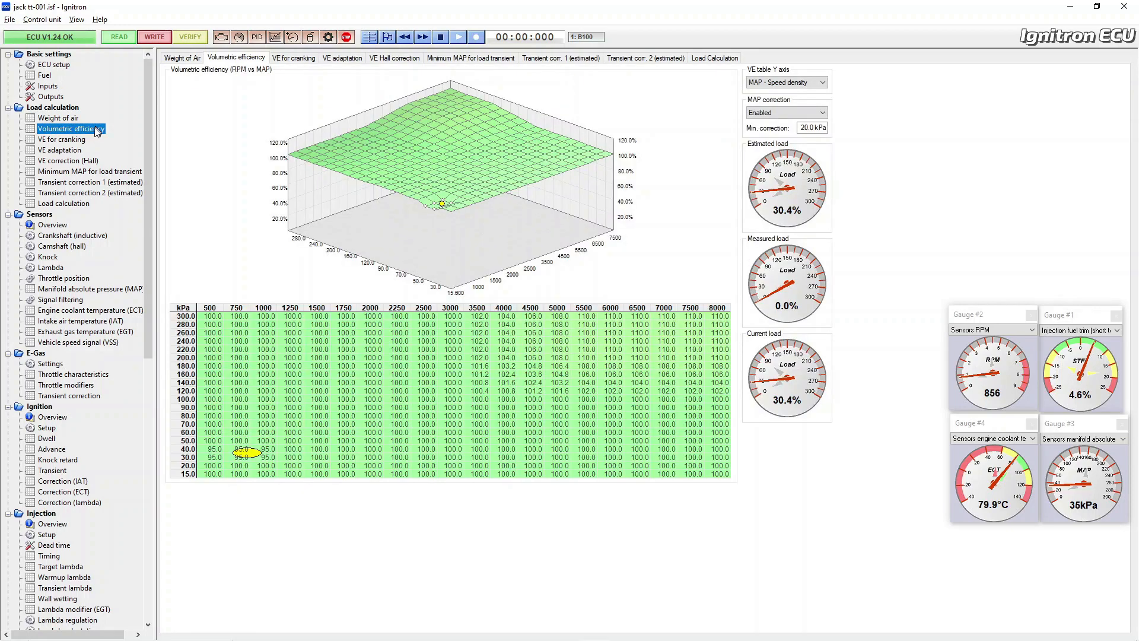
left_click(66, 150)
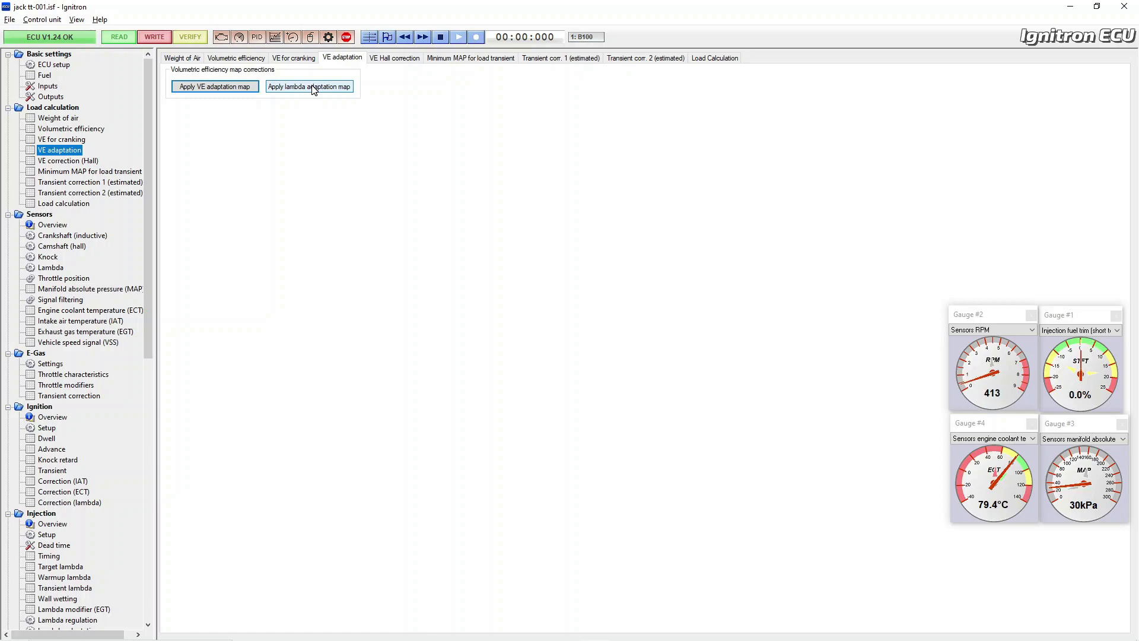
Step: Switch to the Dyno program and turn off Fan 1, Fan 2 and Fan 3
key("alt+Tab")
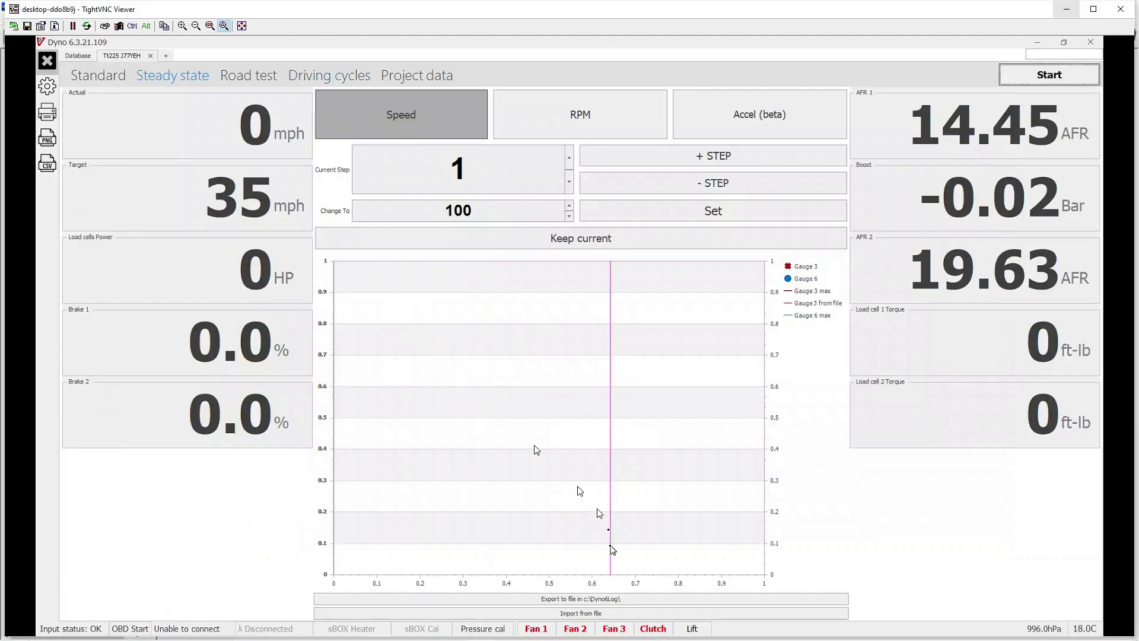
left_click(537, 630)
left_click(574, 630)
left_click(614, 630)
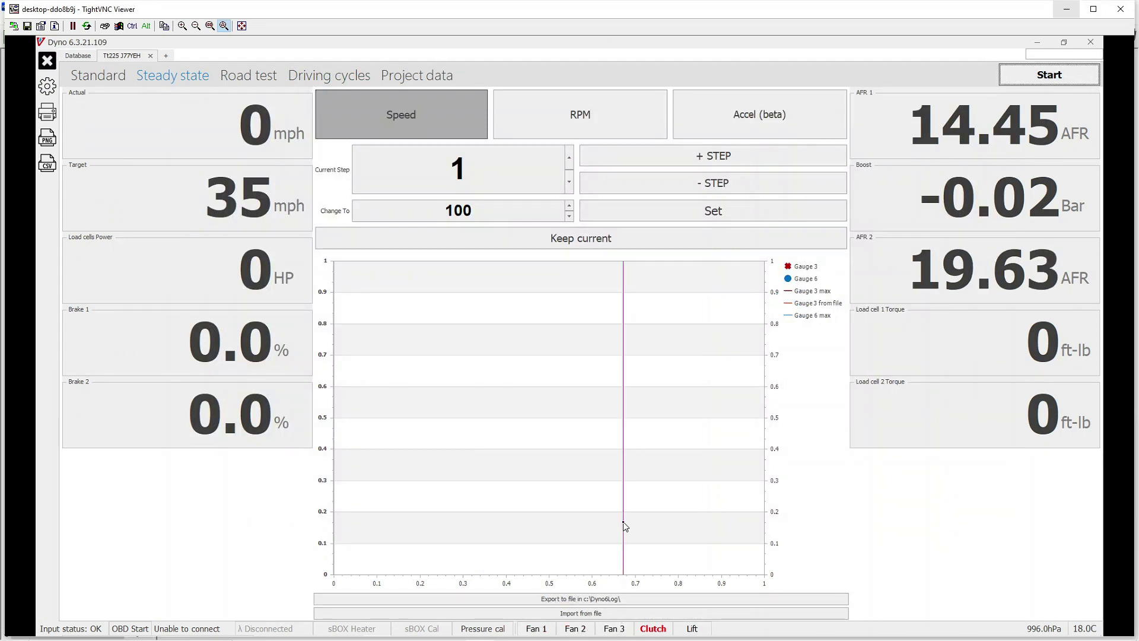
Step: Switch back to Ignitron, open the lambda adaptation map for applying to VE, and display it in 2D
key("alt+Tab")
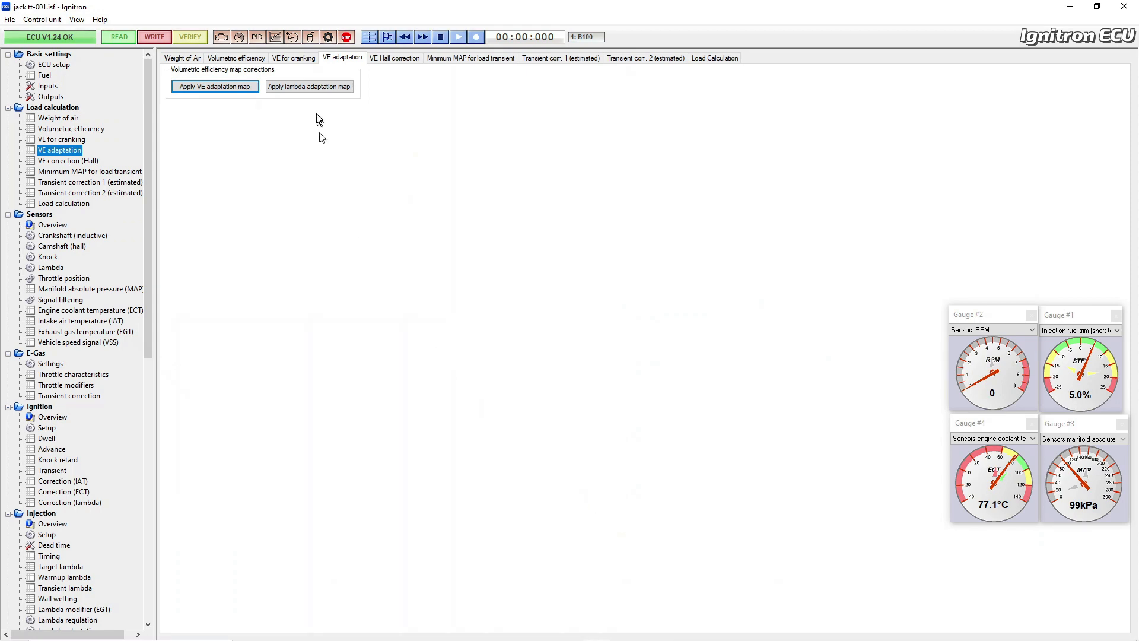
left_click(308, 89)
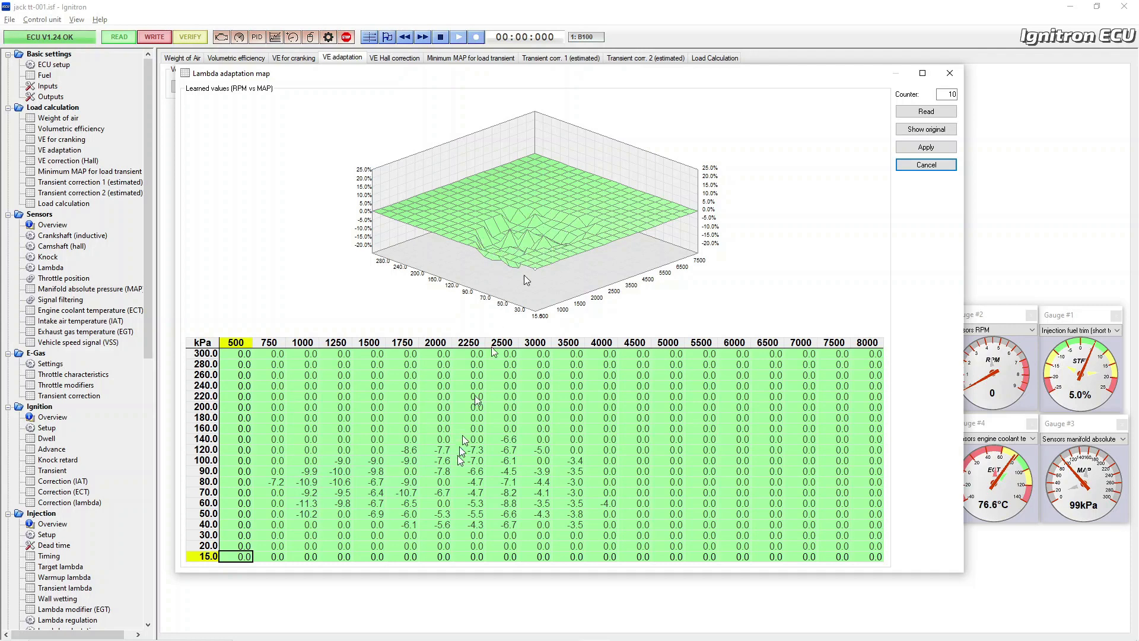
right_click(465, 525)
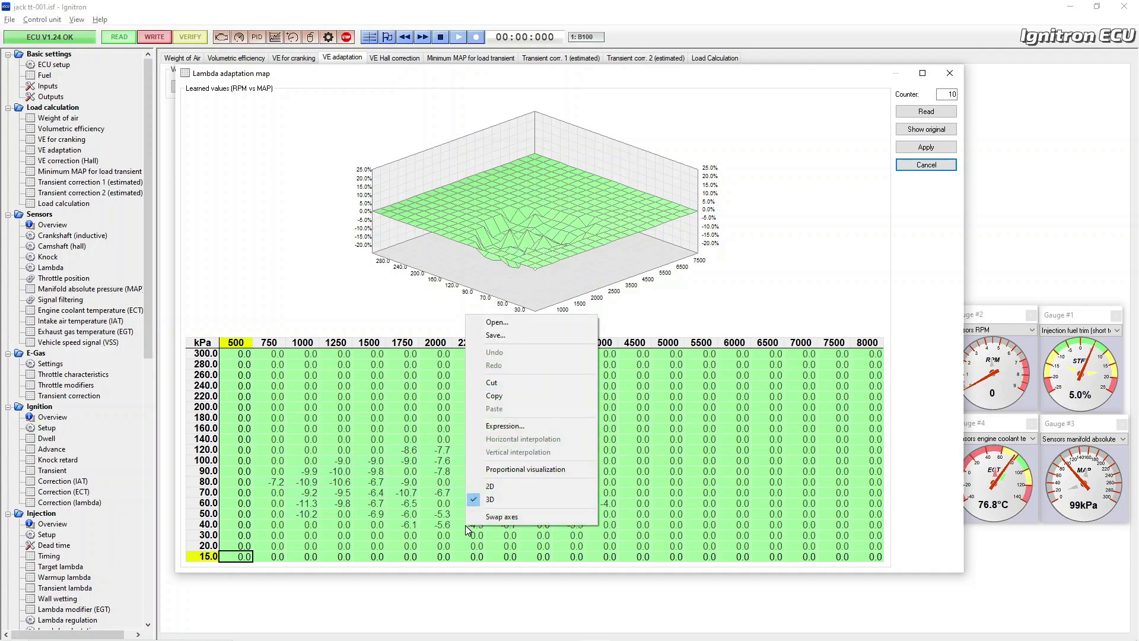
left_click(486, 486)
Step: In the map's 40 kPa row, shape the curve to -5.0 at 3000 rpm and -6.1 at 2250 rpm
left_click(469, 556)
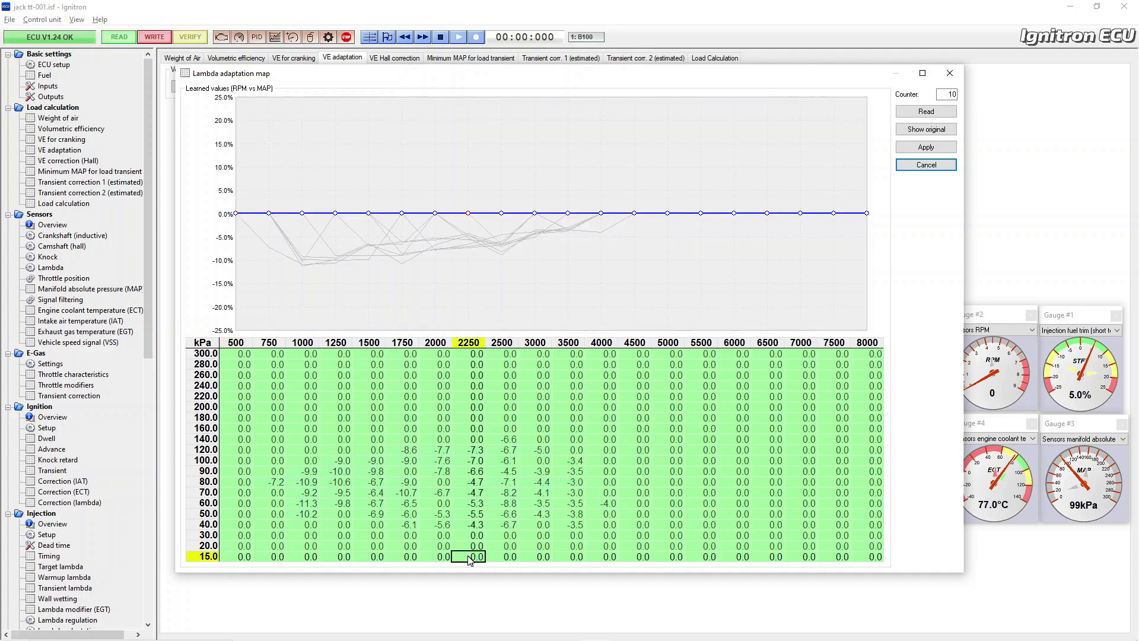
key("Up")
key("Up")
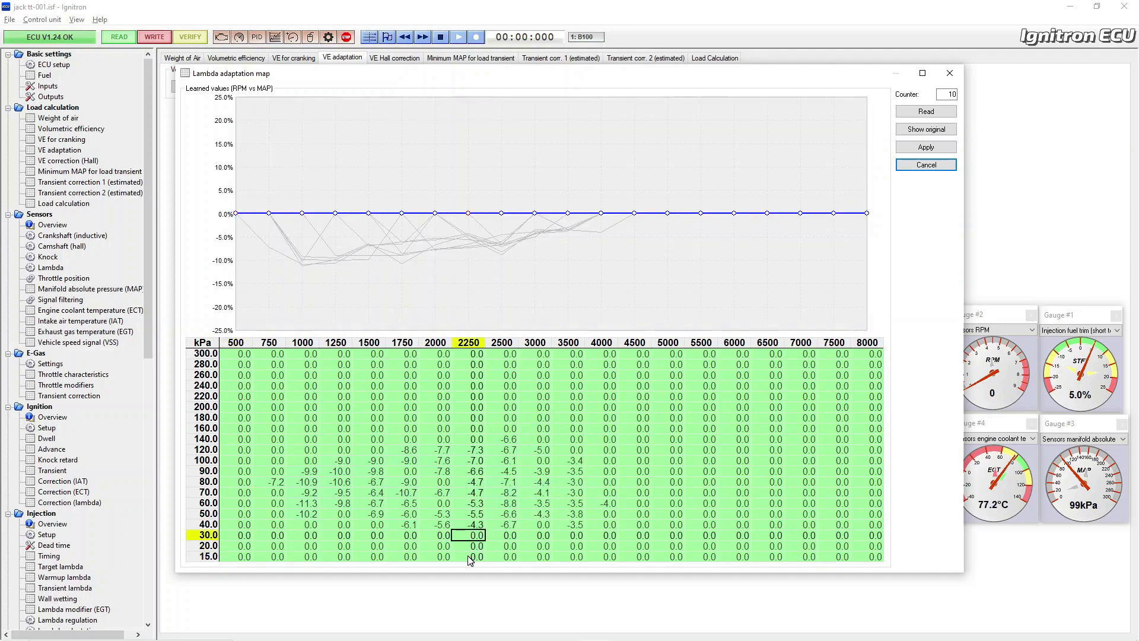
key("Up")
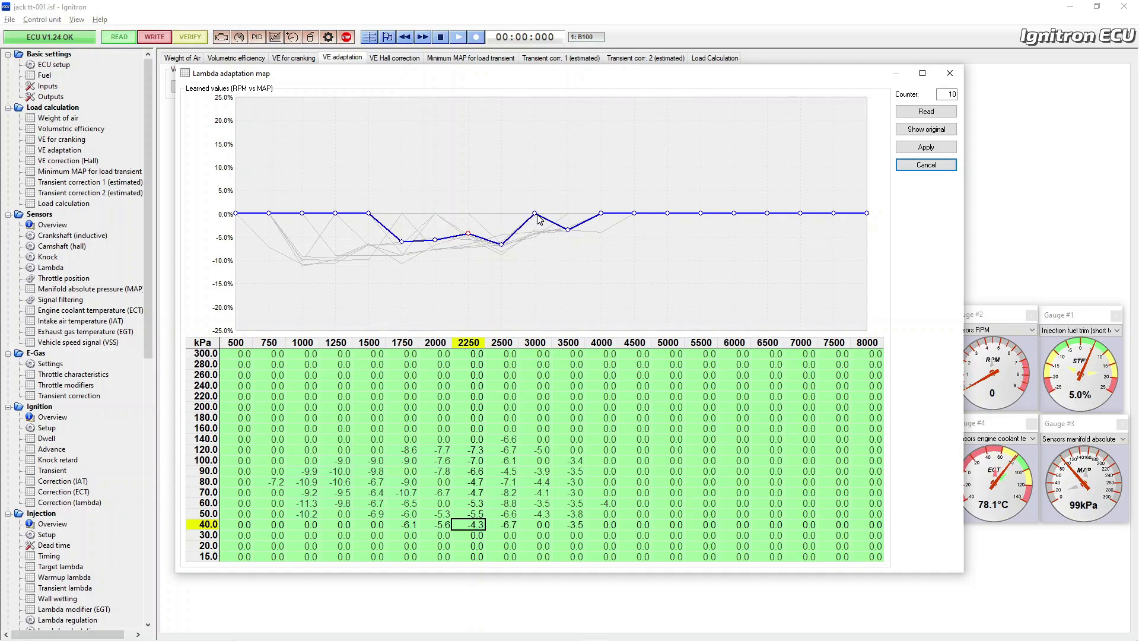
left_click_drag(536, 214, 543, 238)
left_click_drag(469, 235, 470, 243)
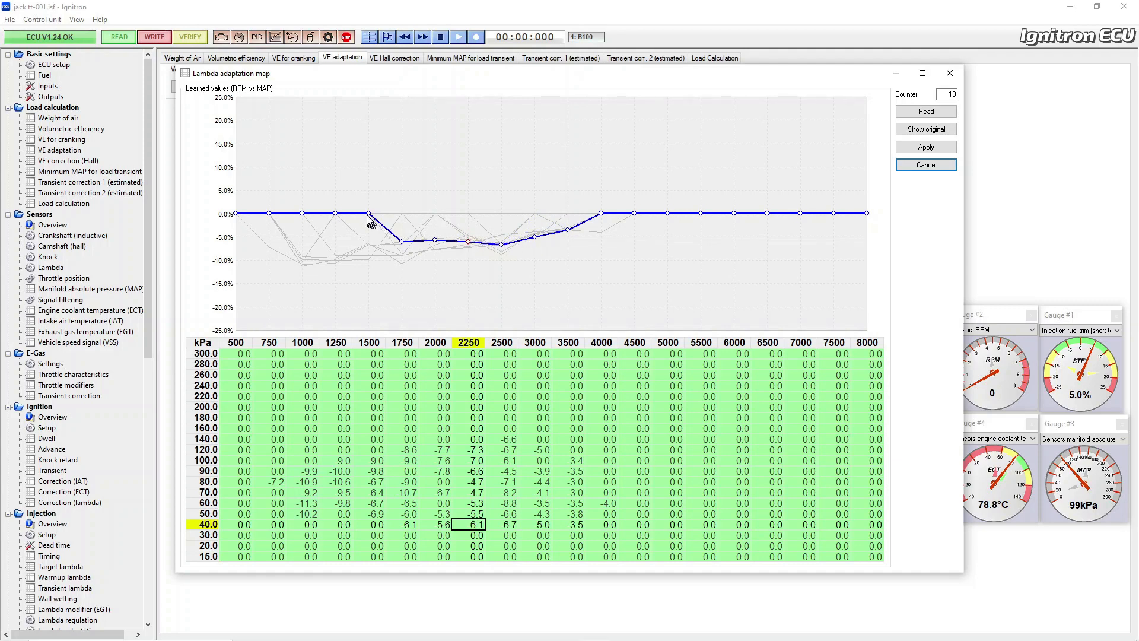
Step: Extend the 40 kPa curve with -5.4 at 1500, -4.2 at 1250, -1.7 at 1000 and -1.9 at 4000 rpm
left_click_drag(369, 215, 336, 220)
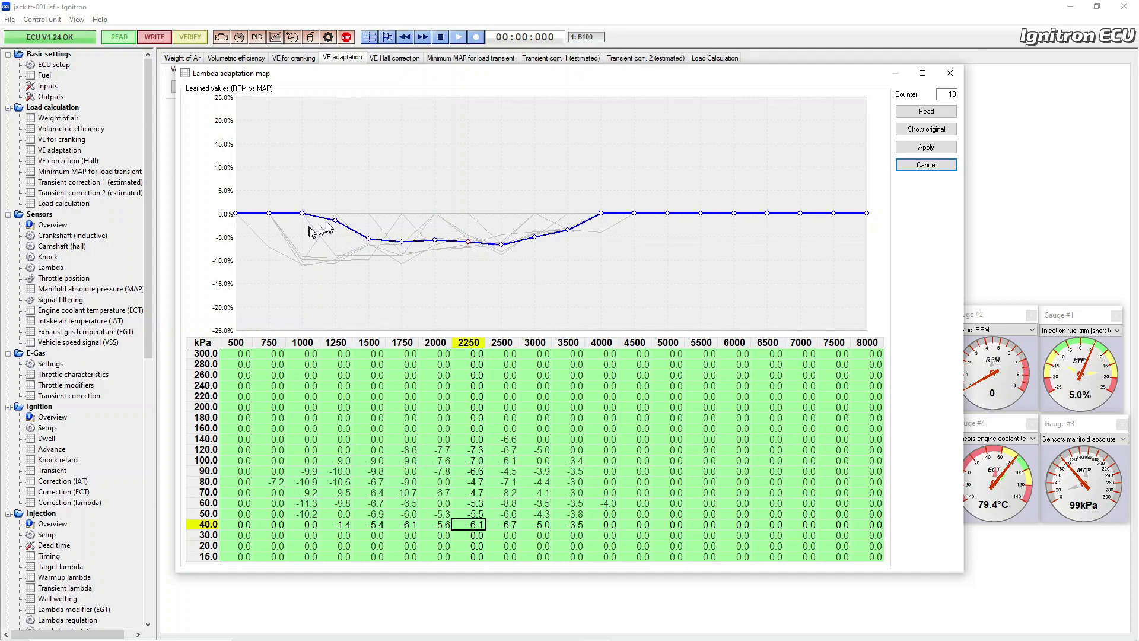
left_click_drag(335, 221, 336, 234)
left_click_drag(602, 215, 603, 223)
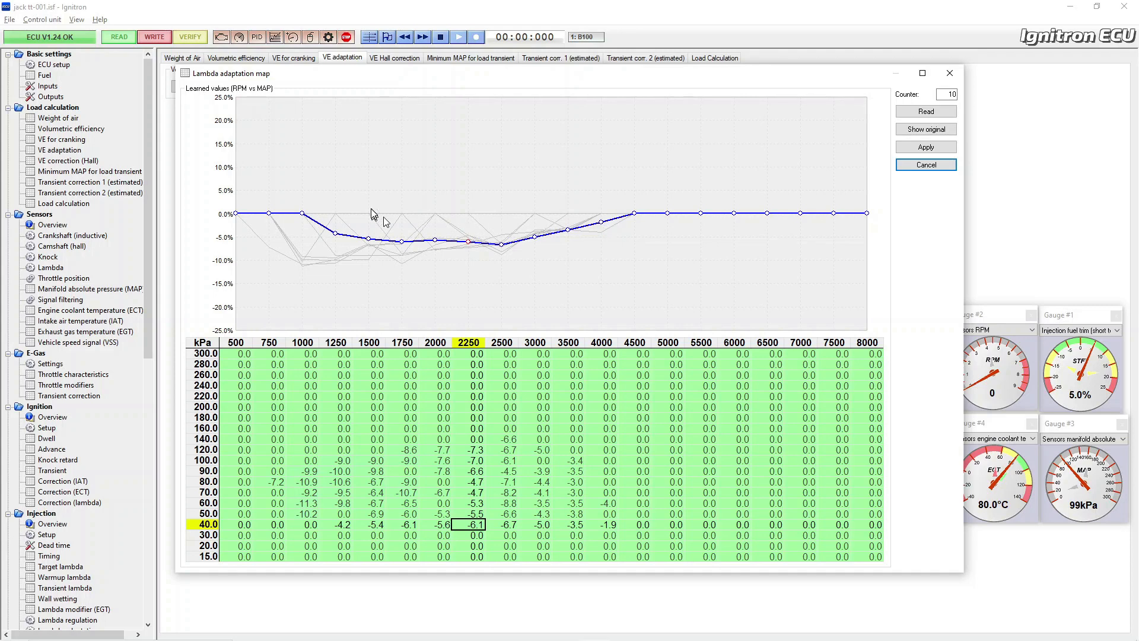
left_click_drag(302, 215, 304, 223)
Step: Smooth the 50 kPa row: -7.5 at 500, -9.6 at 750, -9.3 at 1250, -5.5 at 2500, -2.8 at 4000, -1.8 at 4500 rpm
key("Up")
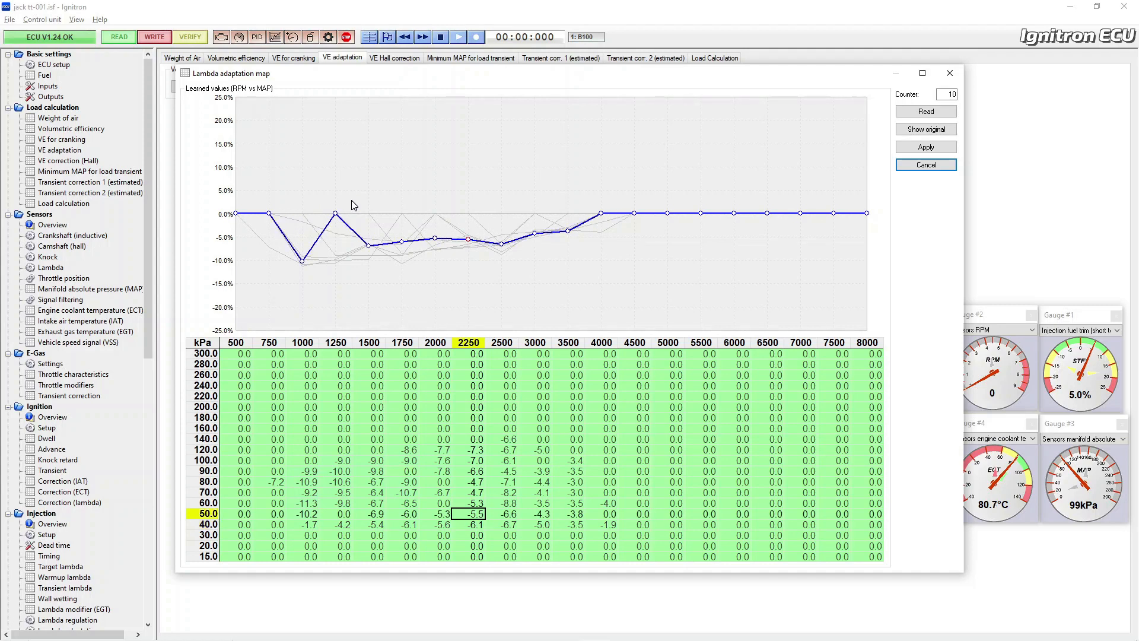
left_click_drag(335, 213, 338, 258)
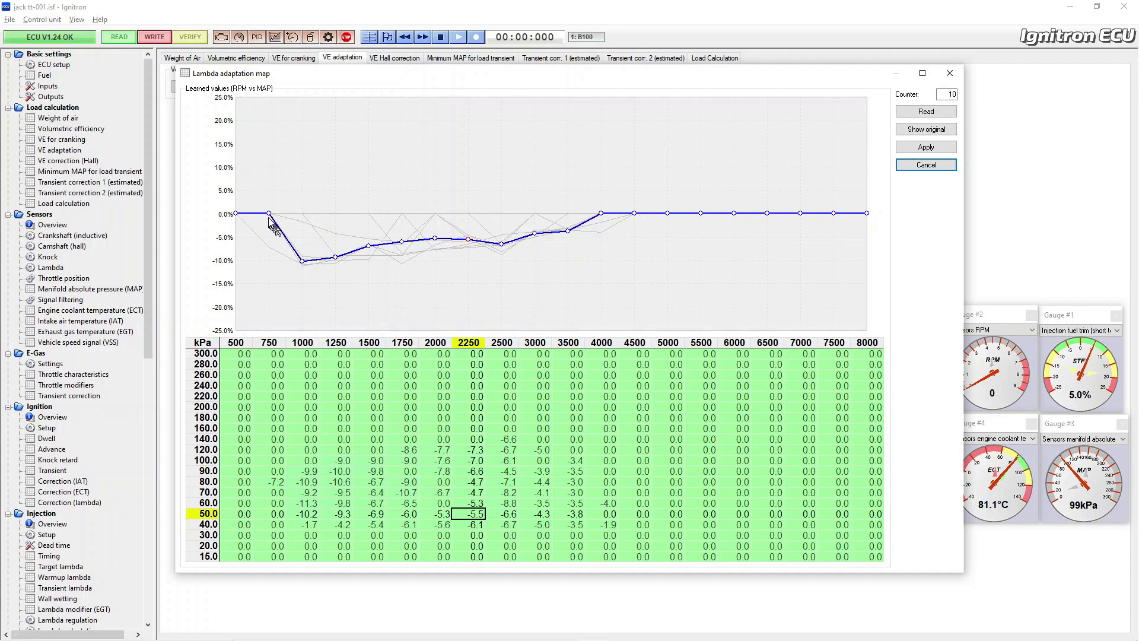
left_click_drag(268, 213, 268, 258)
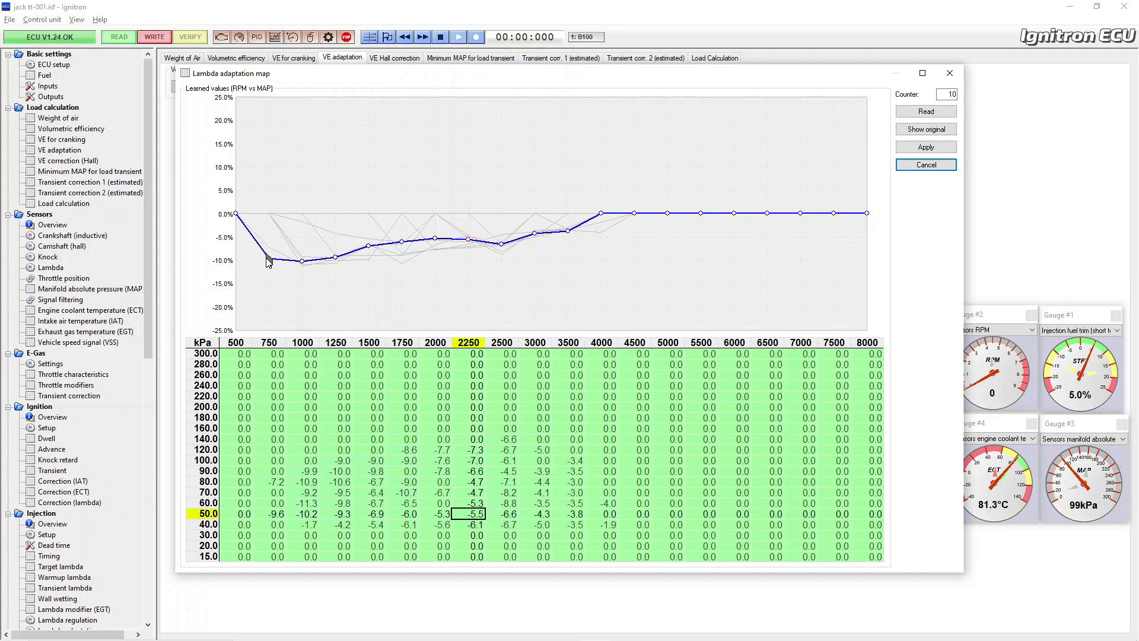
left_click_drag(235, 213, 244, 253)
left_click_drag(601, 213, 608, 226)
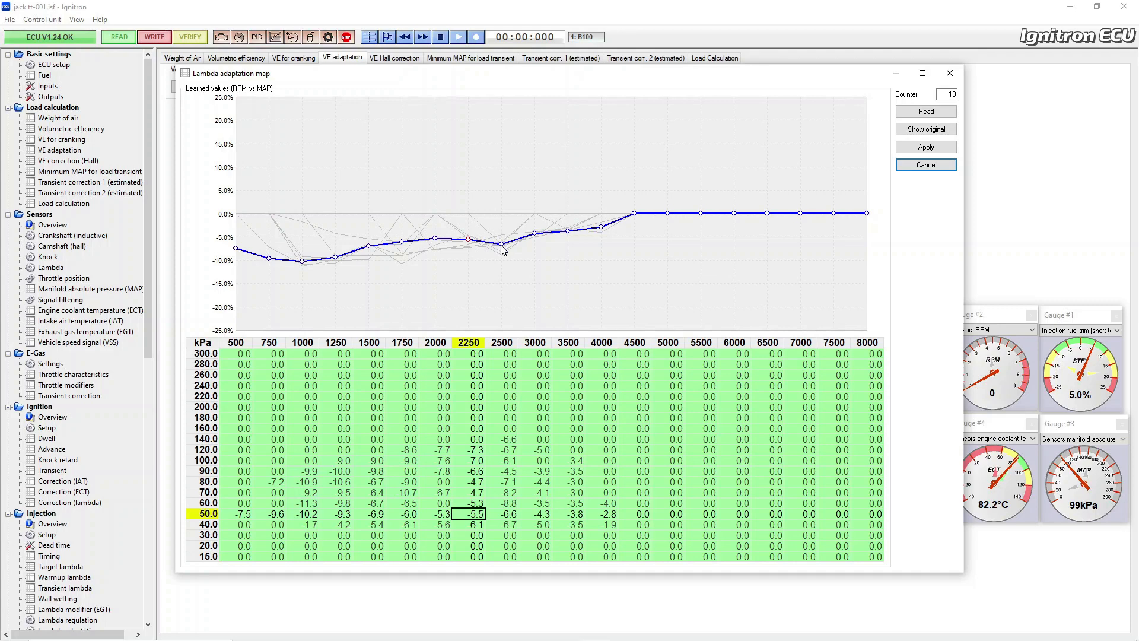
left_click_drag(502, 245, 502, 239)
left_click_drag(635, 214, 641, 223)
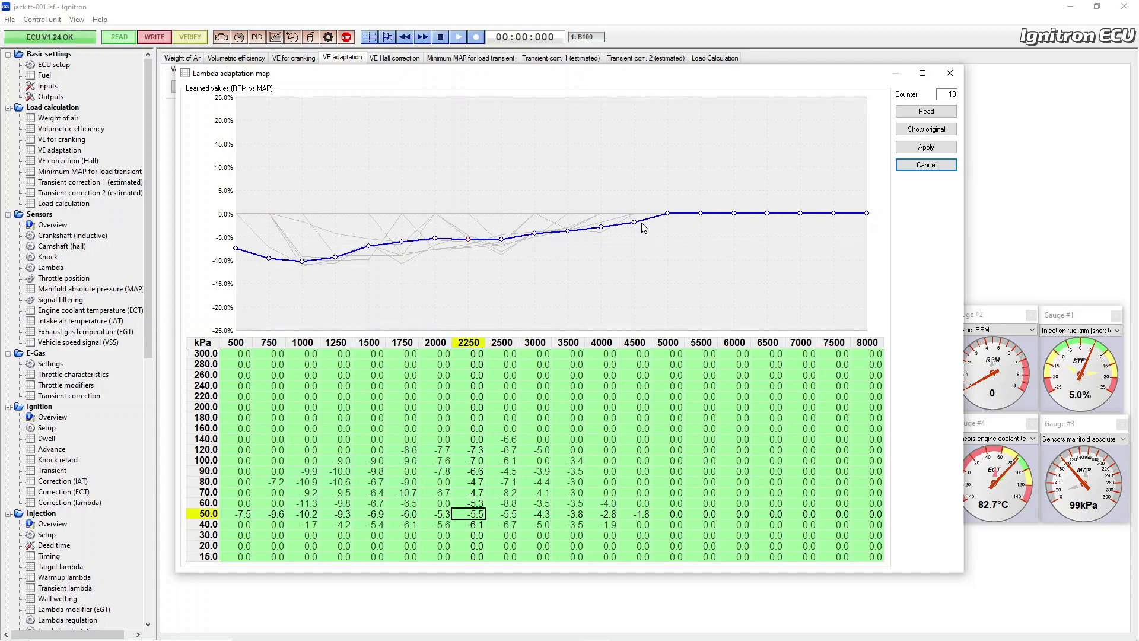
Step: Smooth the 60 kPa row: -6.0 at 500, -9.6 at 750, -6.5 at 2000, -6.0 at 2250, -6.7 at 2500, -4.4 at 3000, -2.6 at 4500 rpm
key("Up")
left_click_drag(435, 215, 441, 247)
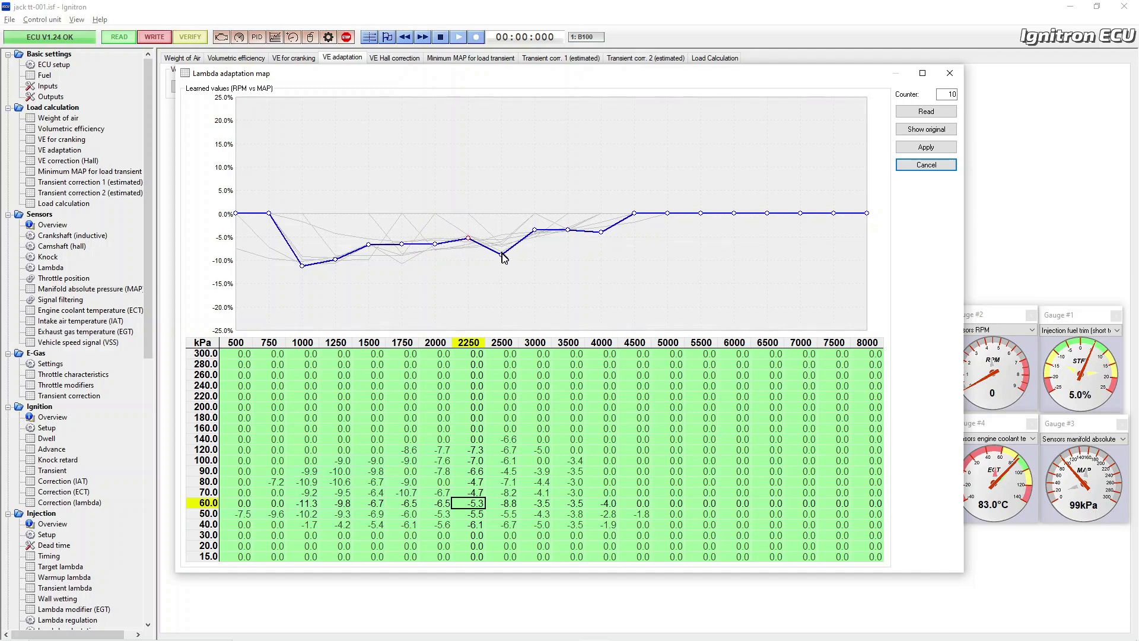
left_click_drag(502, 254, 506, 242)
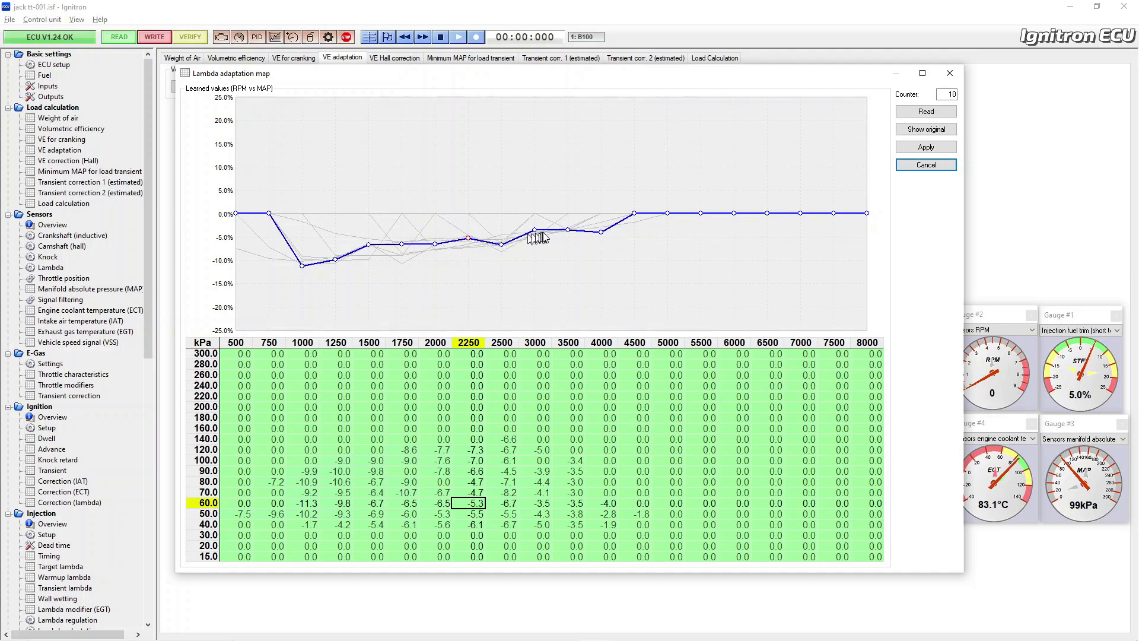
left_click_drag(534, 229, 537, 234)
left_click_drag(270, 217, 270, 258)
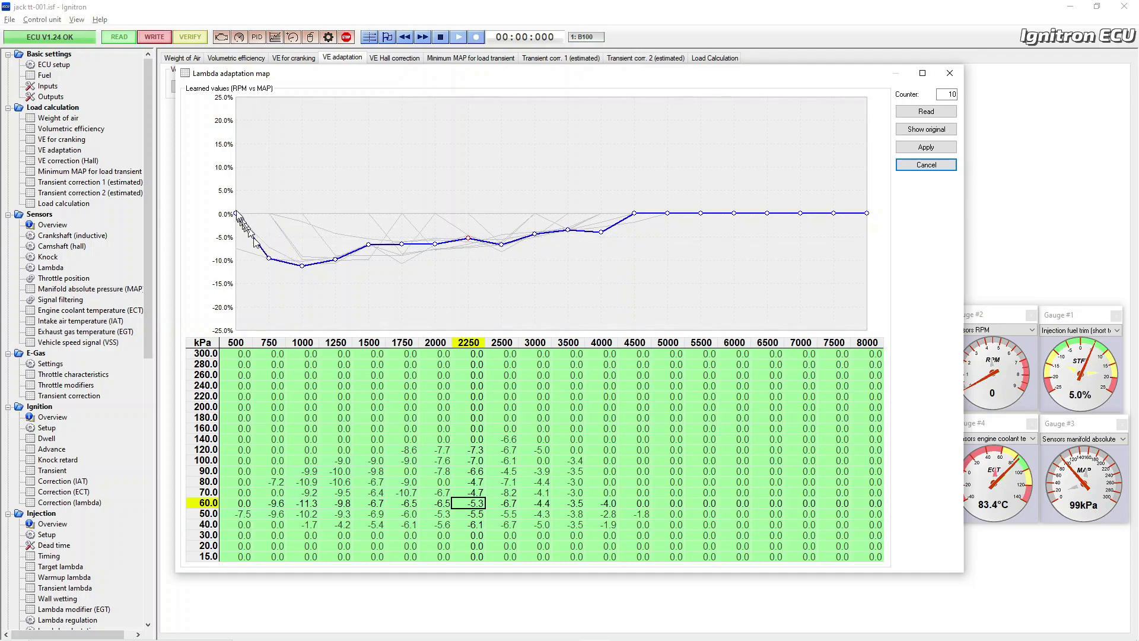
left_click_drag(236, 215, 236, 242)
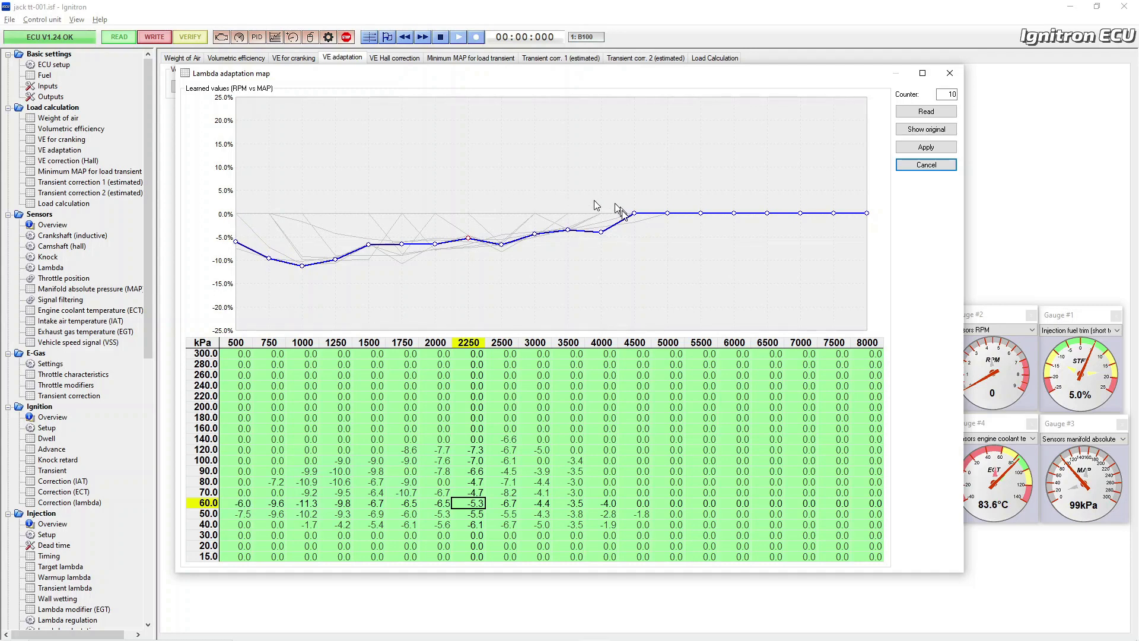
left_click_drag(634, 213, 641, 226)
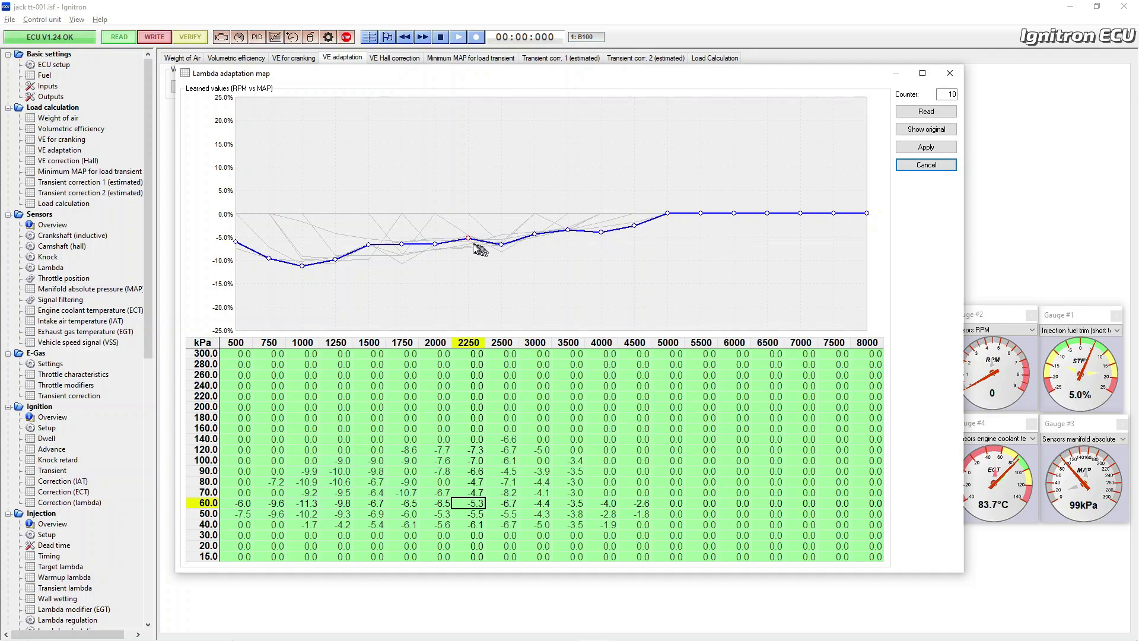
left_click_drag(468, 237, 468, 241)
Step: Smooth the middle of the 70 kPa row: -9.4 at 1500, -9.1 at 1750, -8.5 at 2000 and -7.5 at 2250 rpm
key("Up")
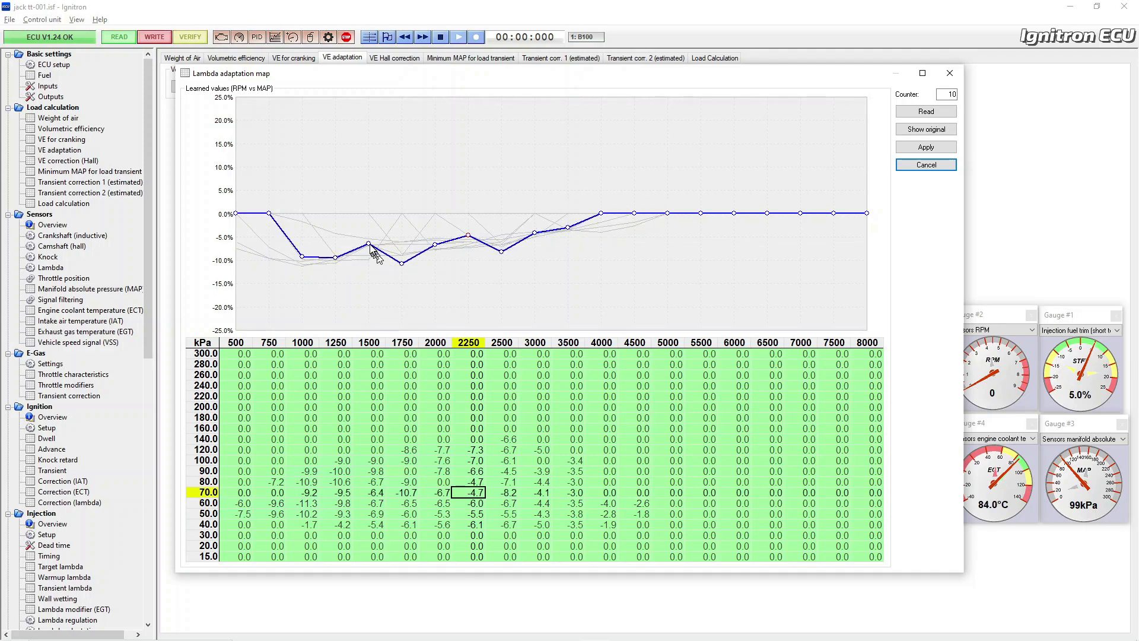
left_click_drag(369, 248, 402, 257)
left_click_drag(468, 236, 434, 252)
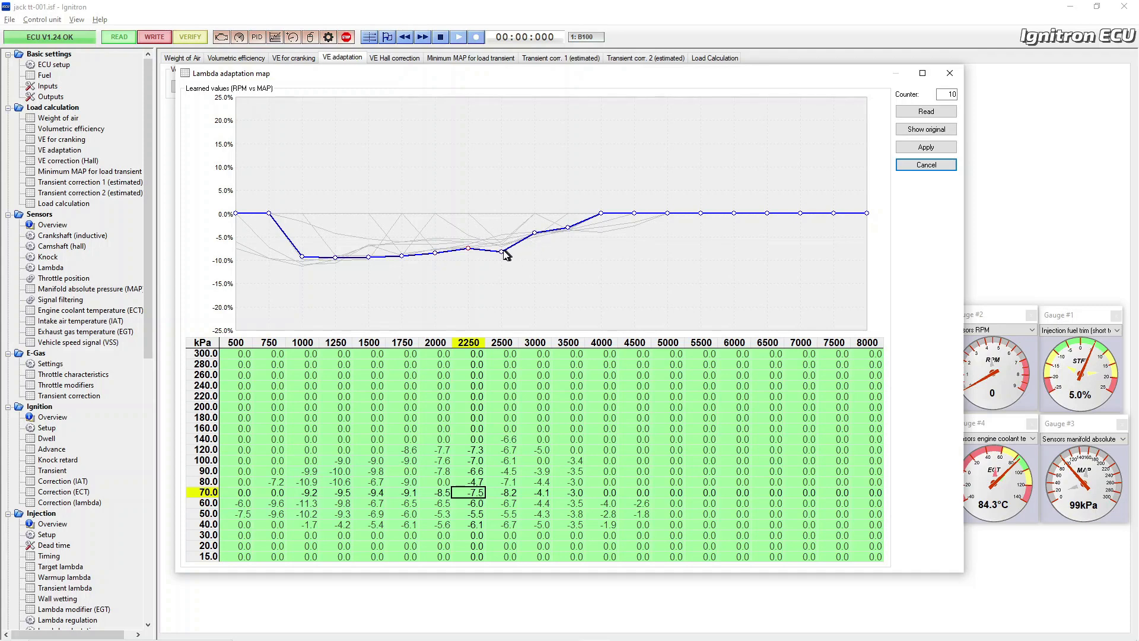
Step: Shape the rest of the 70 kPa row: -6.8 at 2500, -2.1 at 4000, -1.3 at 4500, -8.0 at 750, -5.6 at 500 rpm
left_click_drag(503, 255, 503, 244)
left_click_drag(602, 216, 636, 220)
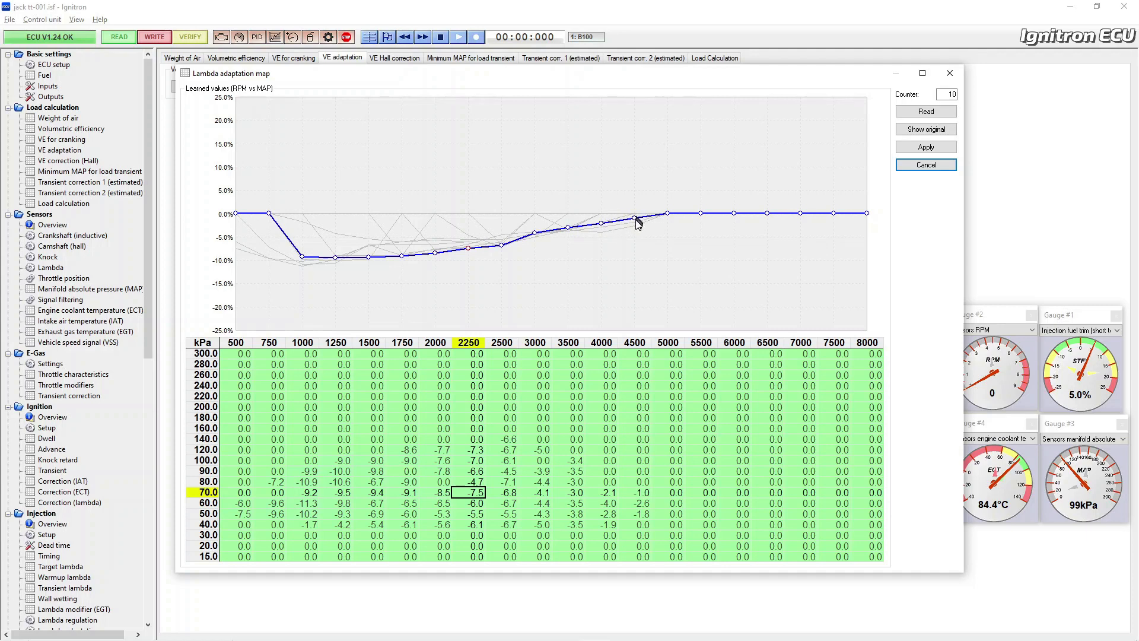
left_click_drag(269, 215, 237, 240)
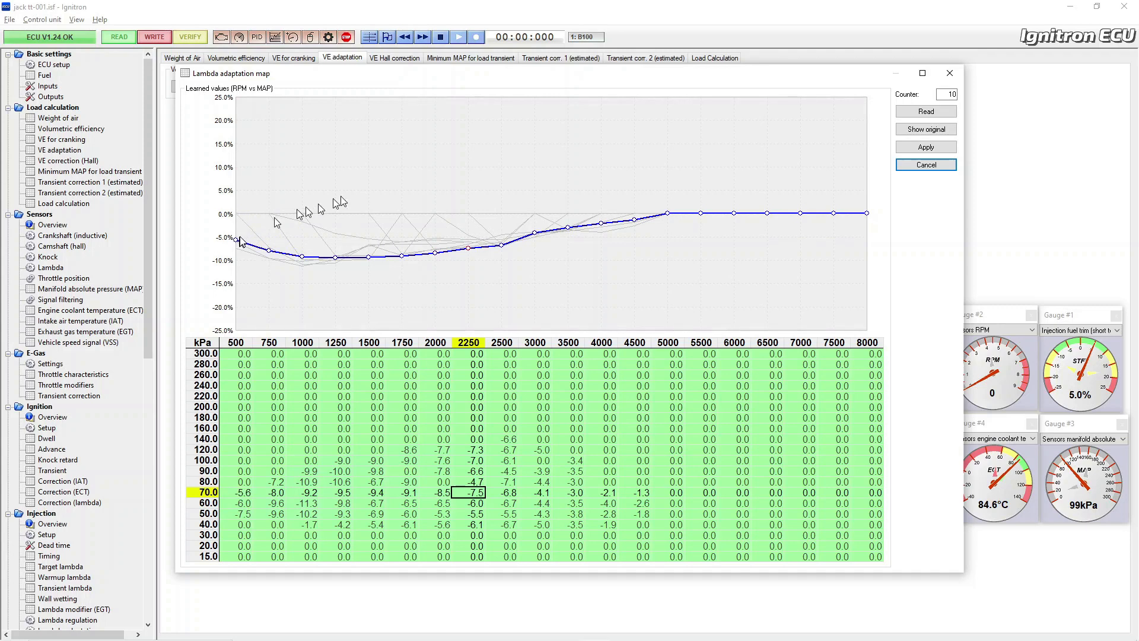
Step: Smooth the 80 kPa row: -5.2 at 500, -8.1 at 750, -9.5 at 1500, -7.8 at 2000, -6.8 at 2250, -2.1 at 4000, -1.7 at 4500 rpm
key("Up")
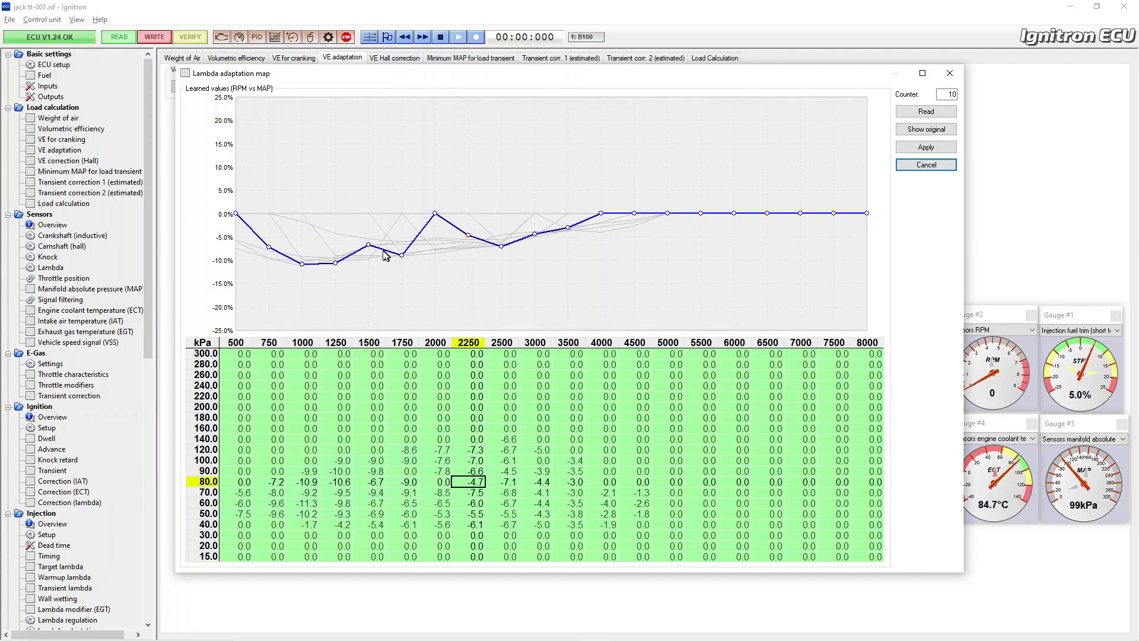
left_click_drag(369, 245, 375, 258)
left_click_drag(435, 215, 436, 218)
left_click_drag(445, 258, 474, 249)
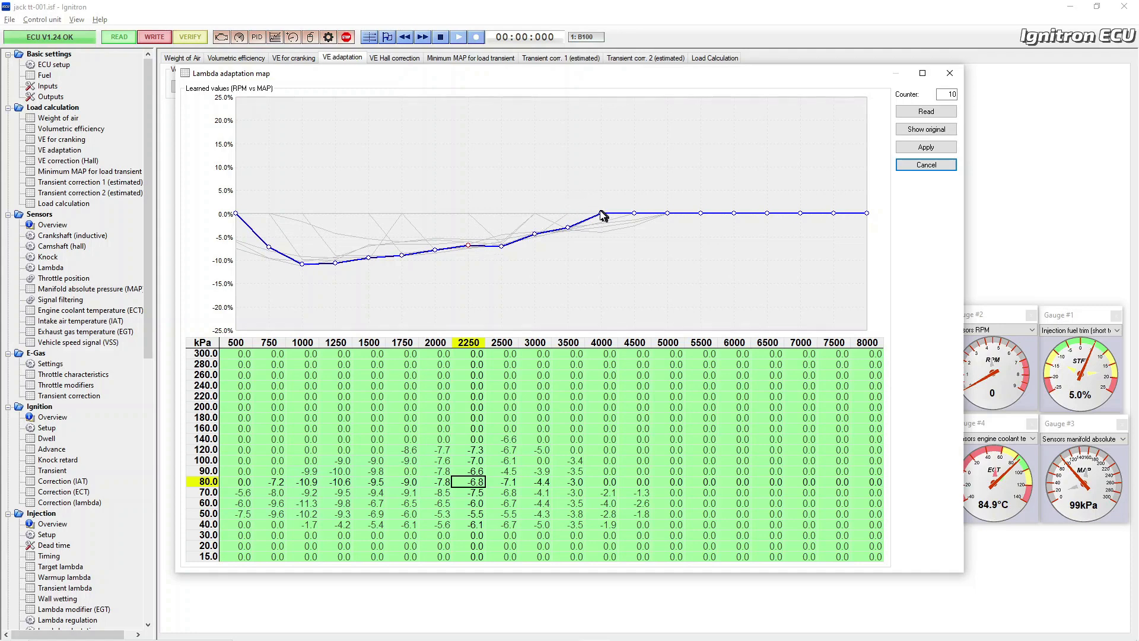
left_click_drag(601, 215, 605, 223)
left_click_drag(634, 214, 635, 222)
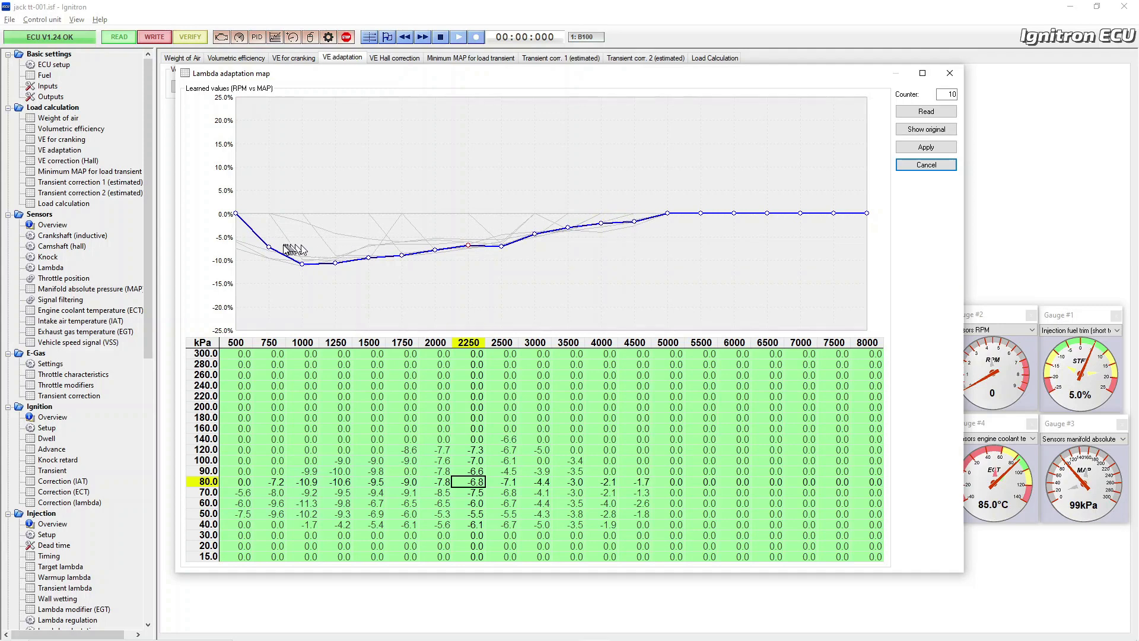
left_click_drag(268, 251, 270, 251)
left_click_drag(236, 214, 236, 238)
Step: Smooth the 90 kPa row: -5.8 at 500, -8.3 at 750, -9.2 at 1750, -3.1 at 4000, -2.1 at 4500 rpm
key("Up")
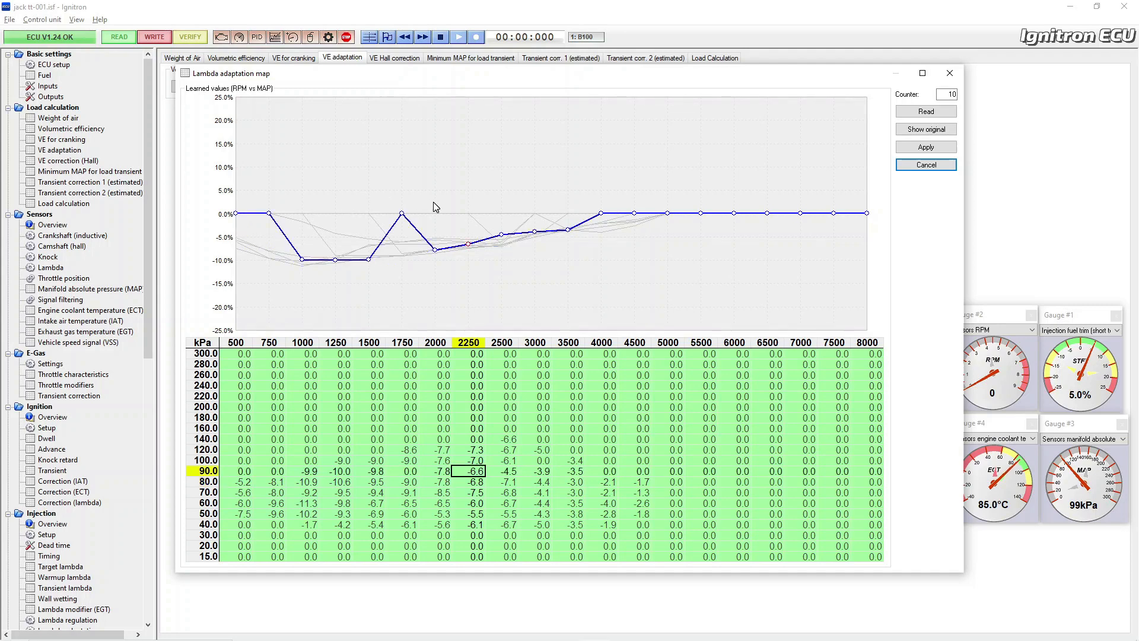
left_click_drag(402, 216, 409, 260)
left_click_drag(270, 217, 271, 256)
left_click_drag(236, 214, 241, 241)
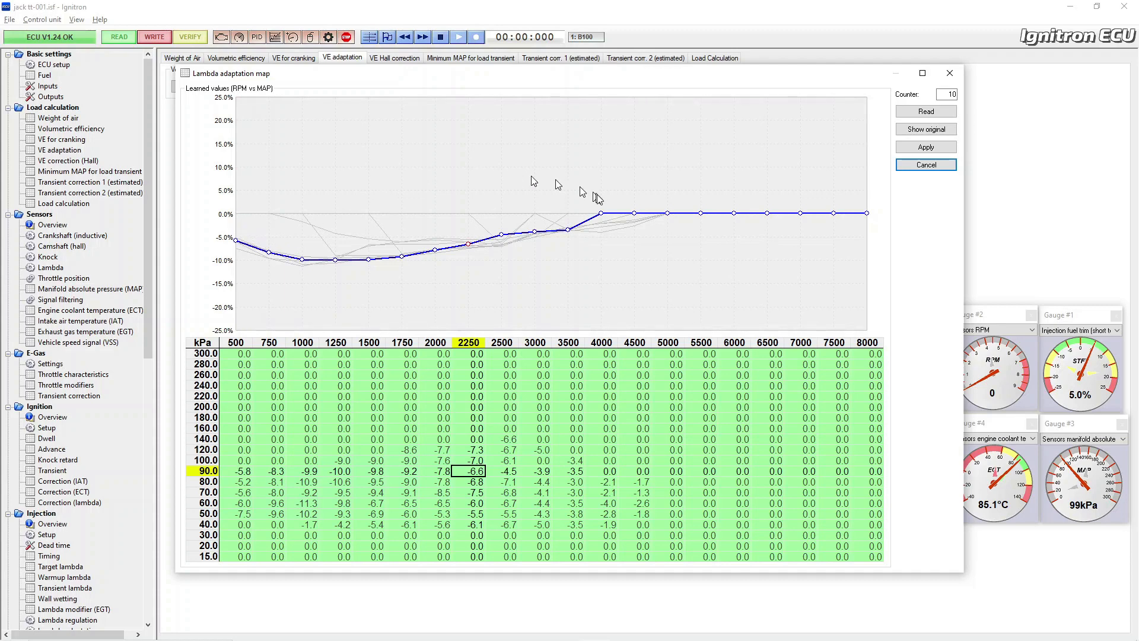
left_click_drag(601, 215, 642, 228)
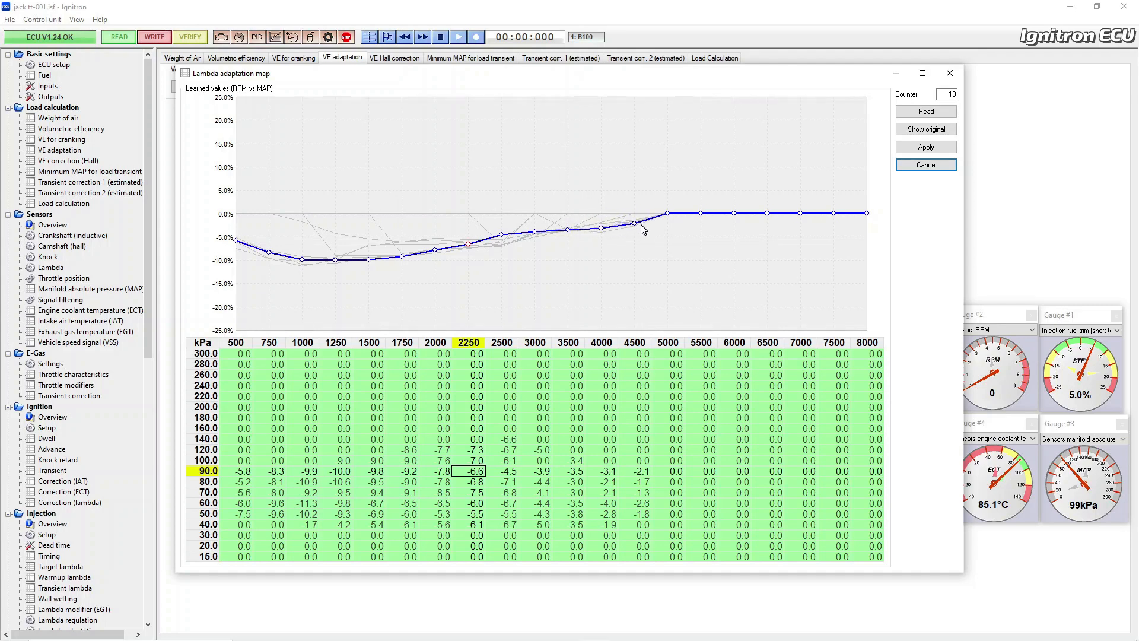
Step: Smooth the 100 kPa row: -4.5 at 500, -7.2 at 750, -8.7 at 1000, -5.0 at 3000, -3.1 at 4000, -1.9 at 4500 rpm
key("Up")
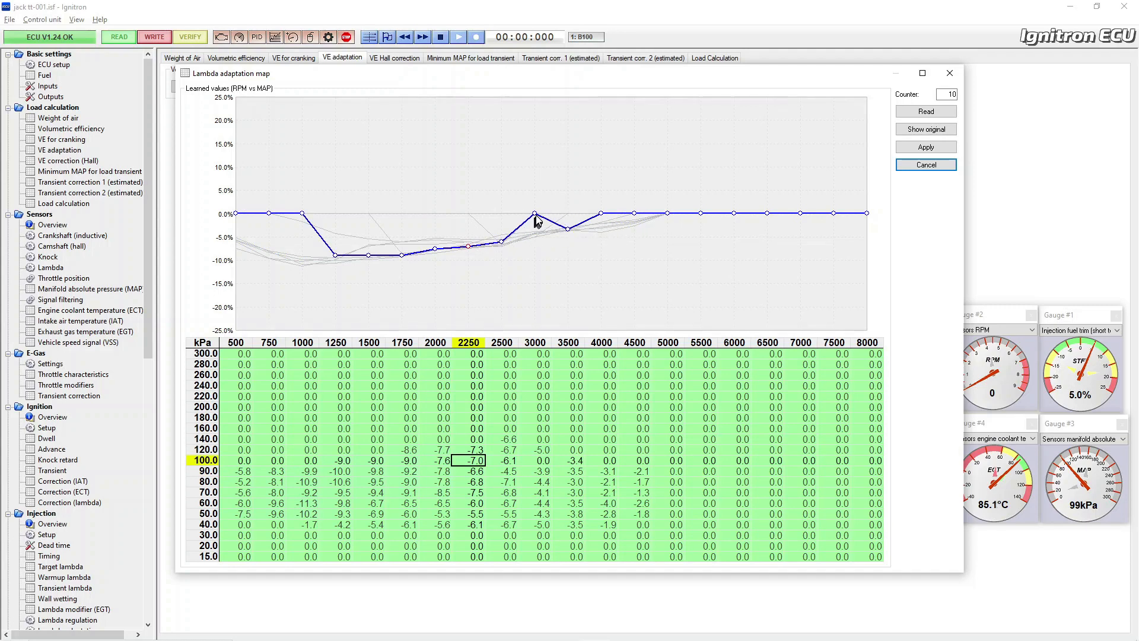
left_click_drag(536, 217, 540, 237)
left_click_drag(601, 213, 638, 225)
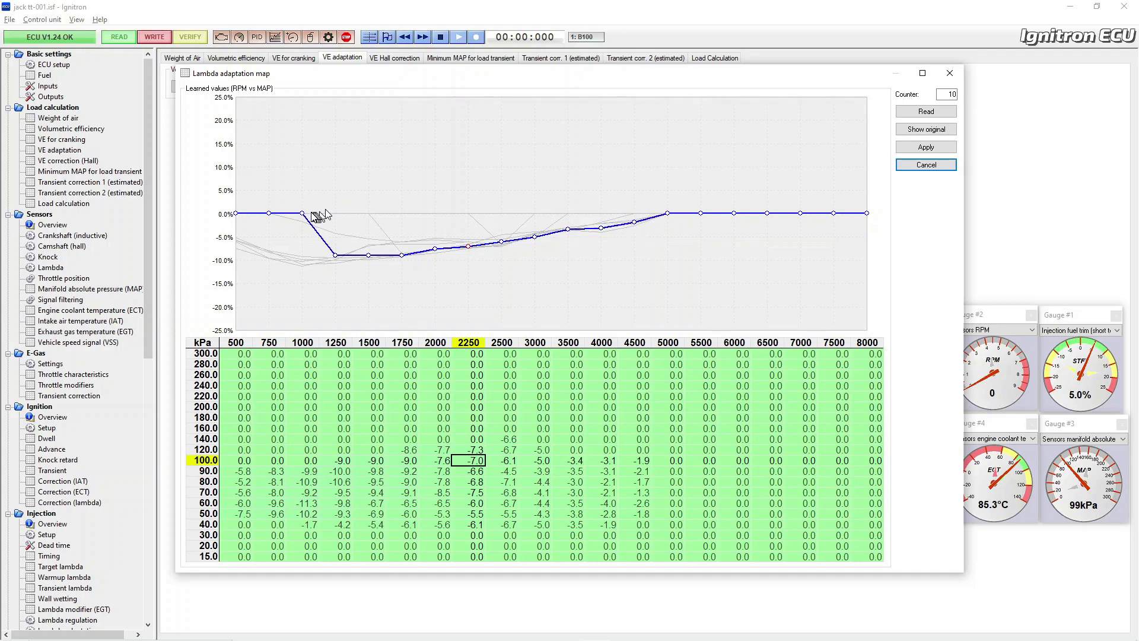
left_click_drag(303, 214, 286, 259)
left_click_drag(269, 213, 236, 235)
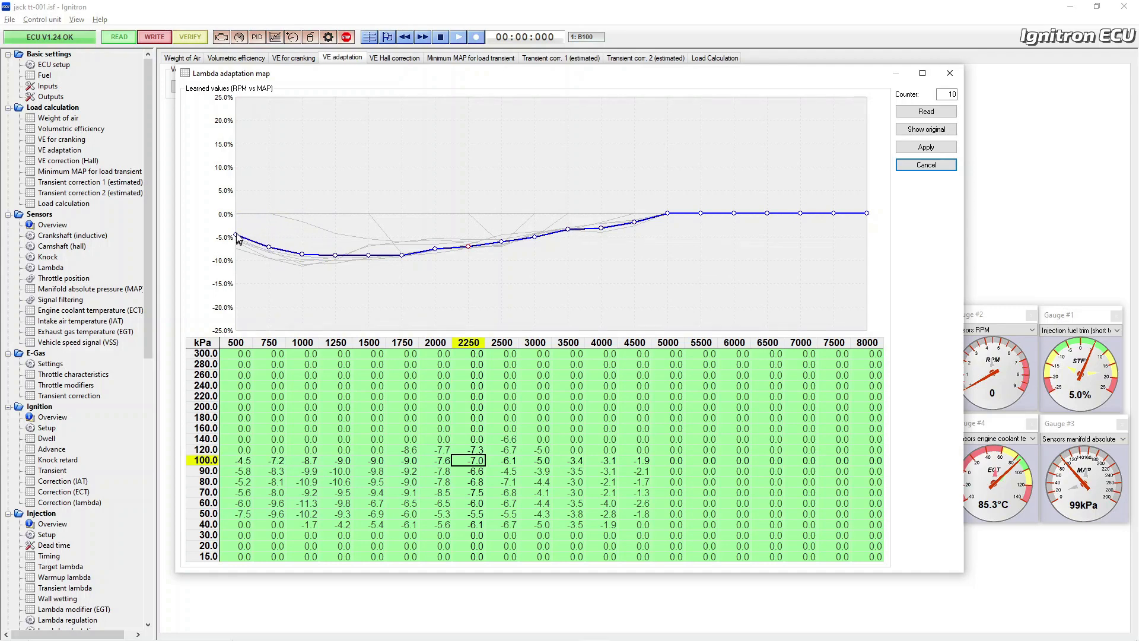
Step: Shape the 120 kPa row to -4.2, -7.0, -8.4, -8.6, -8.8 over 500–1500 rpm and -4.0, -3.0, -1.9 over 3500–4500 rpm
key("Up")
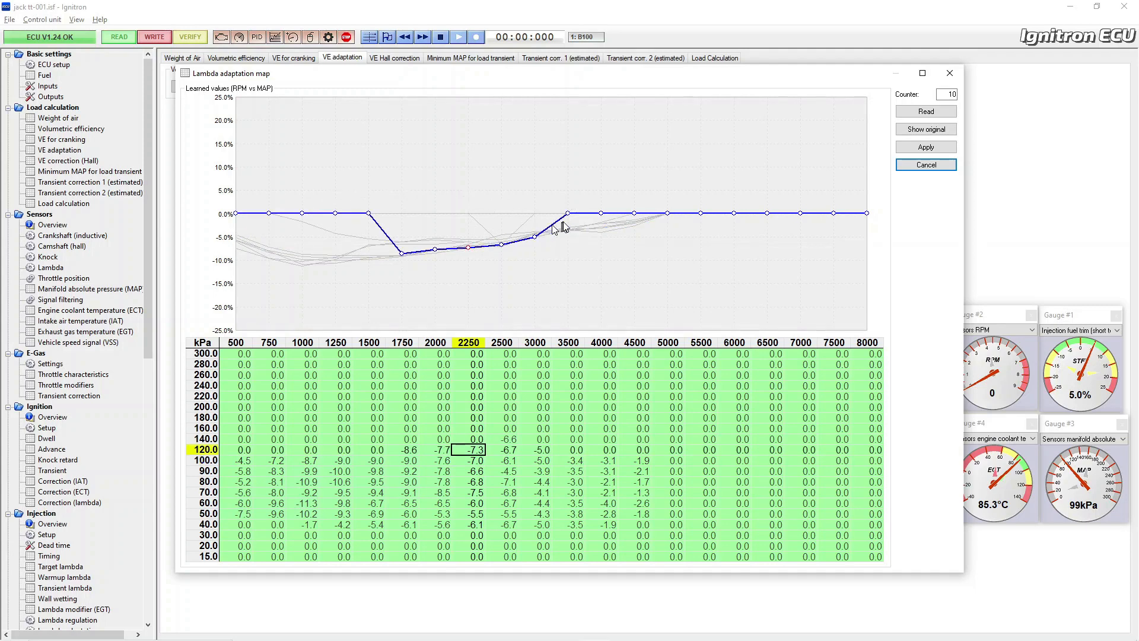
left_click_drag(568, 216, 575, 232)
left_click_drag(605, 224, 636, 224)
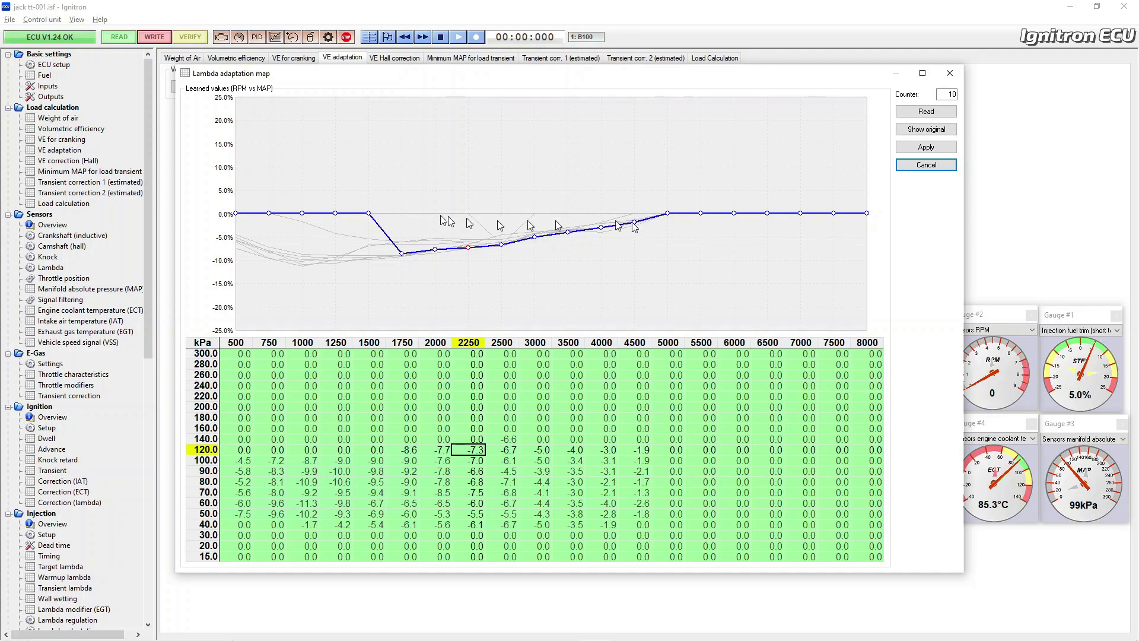
left_click_drag(369, 218, 369, 254)
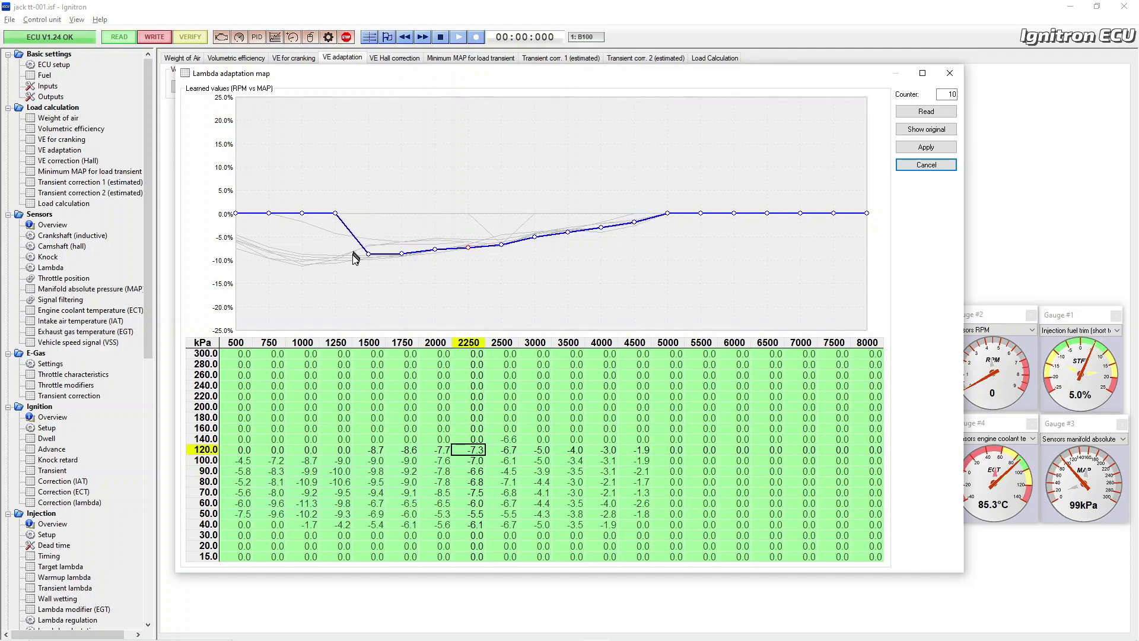
left_click_drag(337, 219, 335, 254)
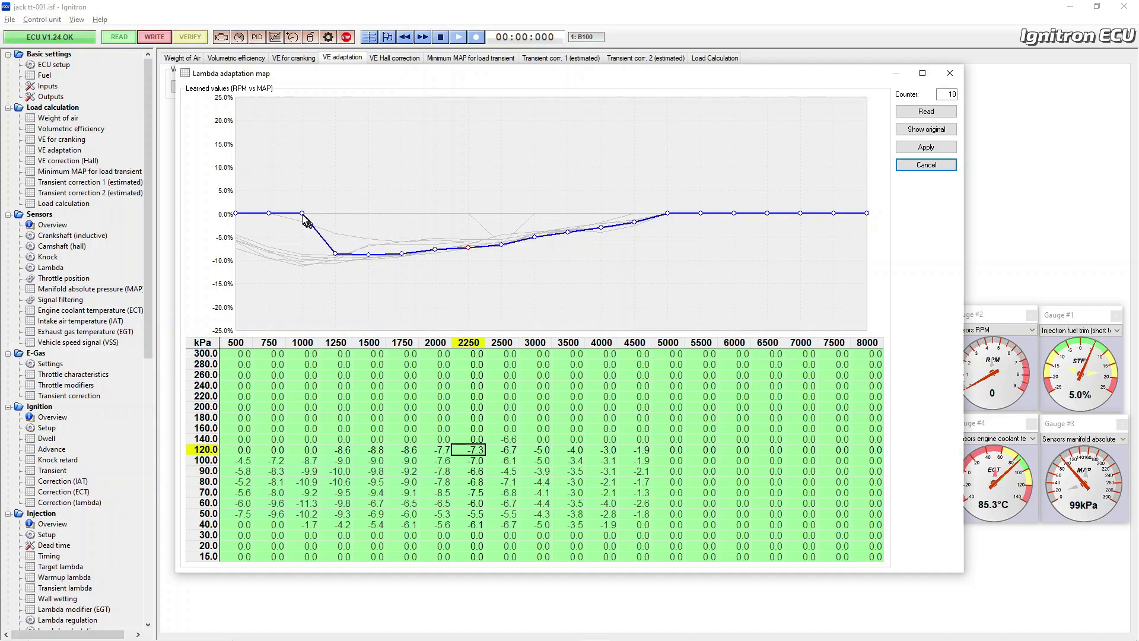
left_click_drag(301, 215, 298, 254)
left_click_drag(269, 214, 242, 235)
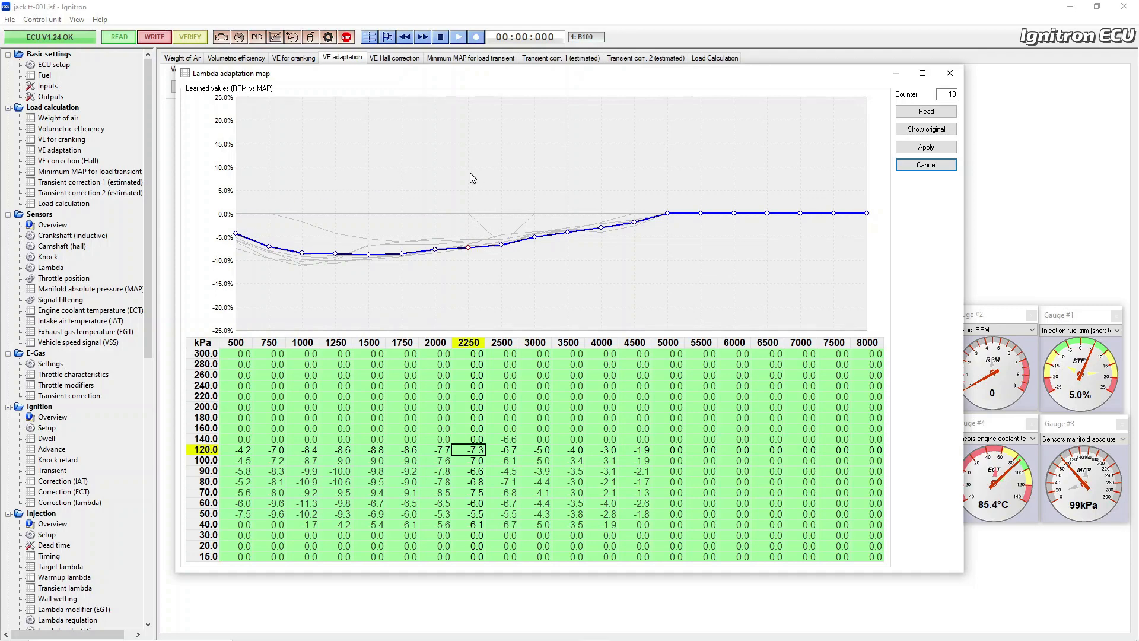
Step: Shape the 140 kPa row to -3.5, -6.5, -8.3, -8.0, -8.3, -8.2, -7.2, -6.3 over 500–2250 rpm and -4.4, -3.3, -2.6, -1.8 over 3000–4500 rpm
key("Up")
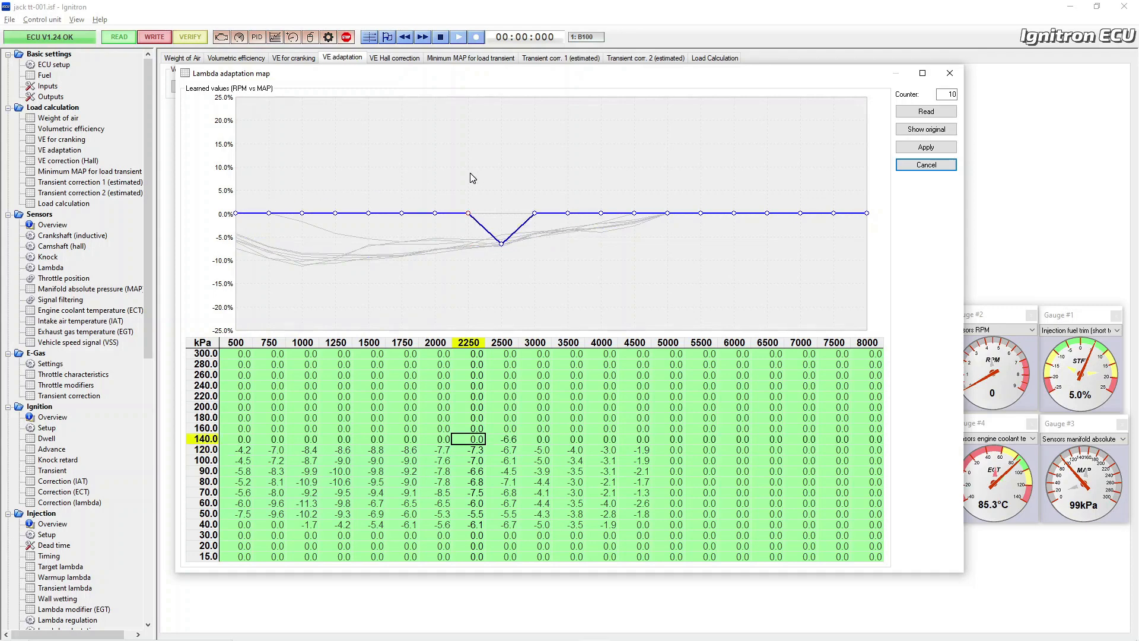
left_click_drag(469, 213, 395, 253)
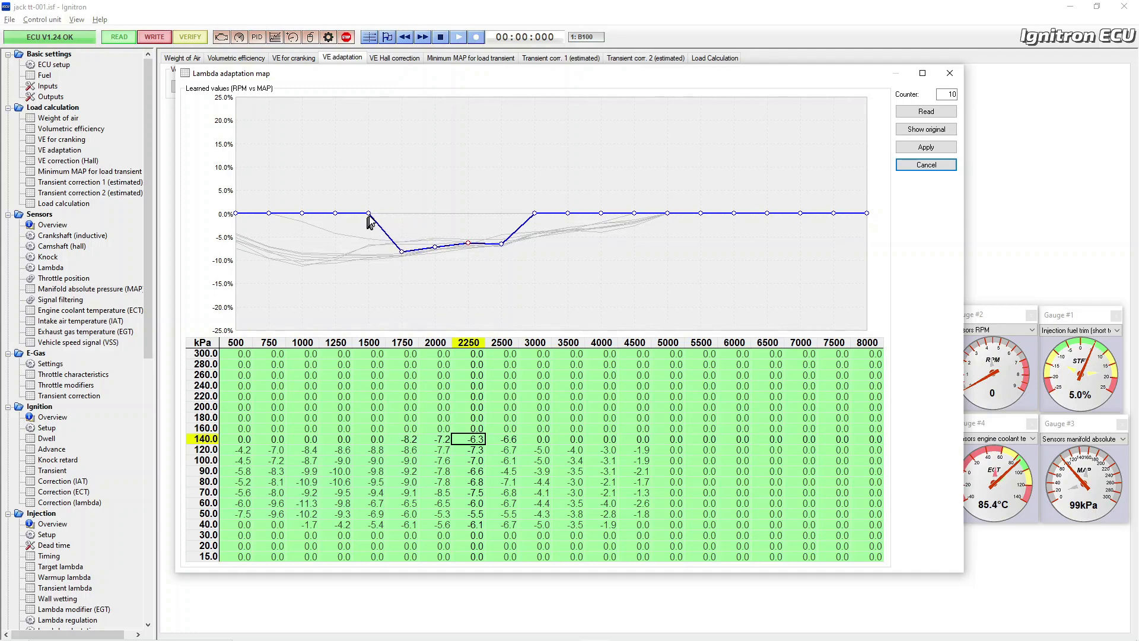
left_click_drag(366, 215, 362, 260)
left_click_drag(335, 214, 333, 252)
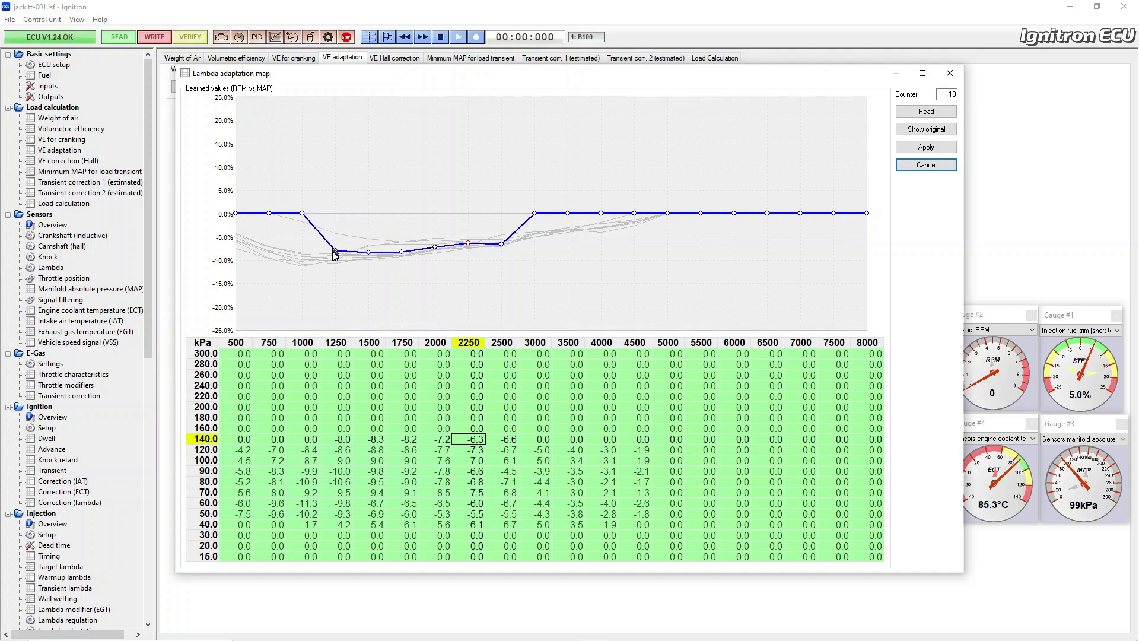
left_click_drag(303, 215, 237, 230)
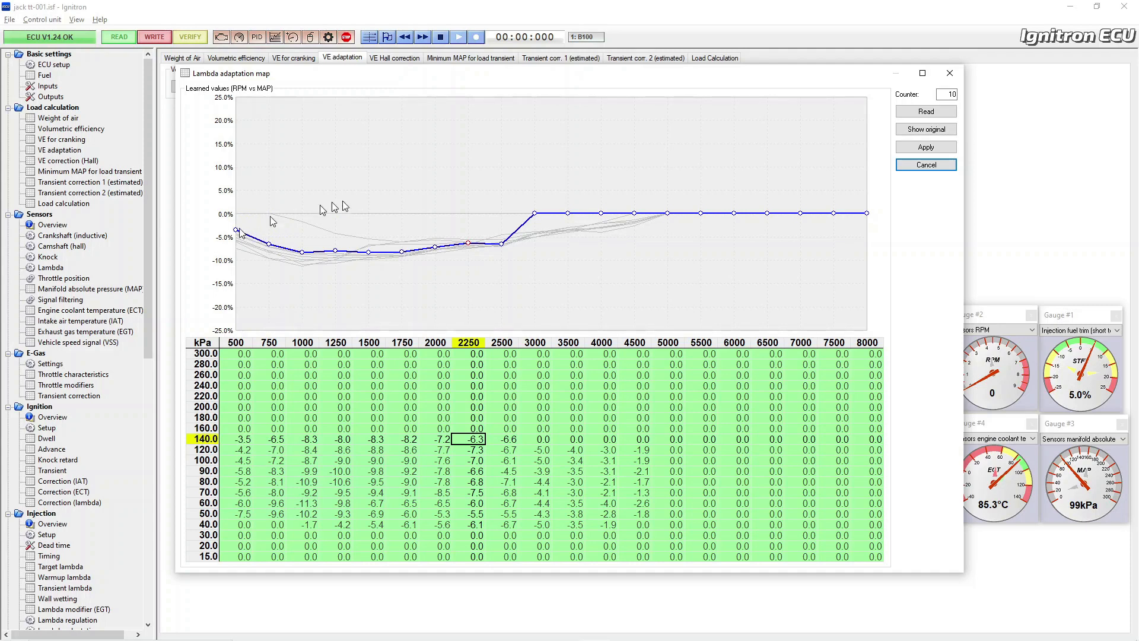
left_click_drag(536, 216, 641, 229)
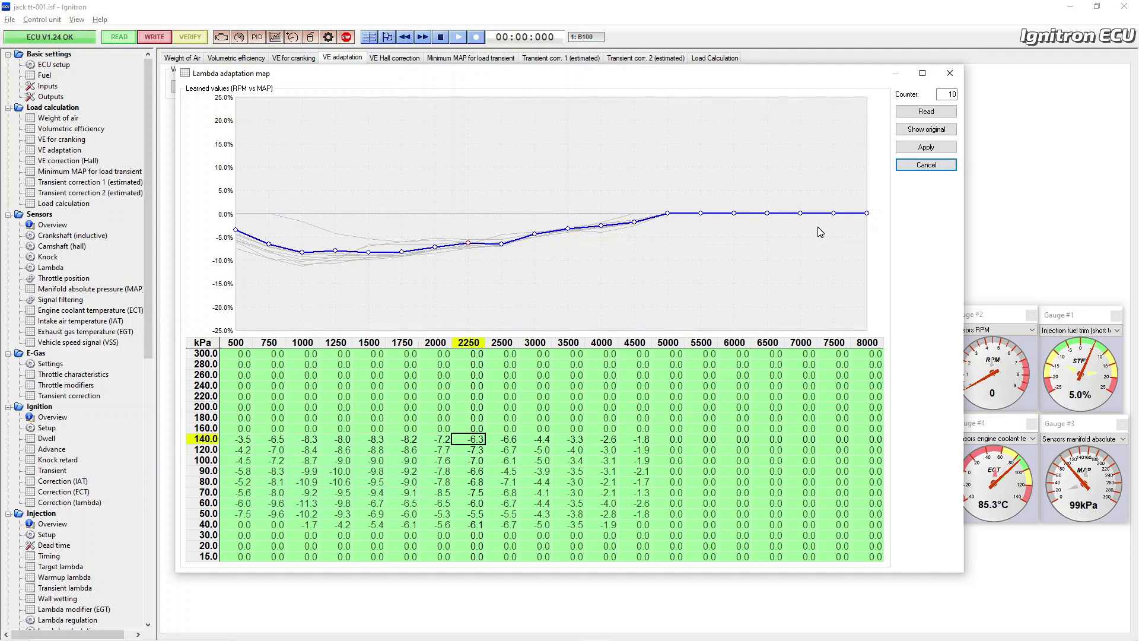
Step: Review the smoothed curve of each row from 140 kPa down to 40 kPa and back up
key("Down")
key("Down")
key("Down")
key("Down")
key("Down")
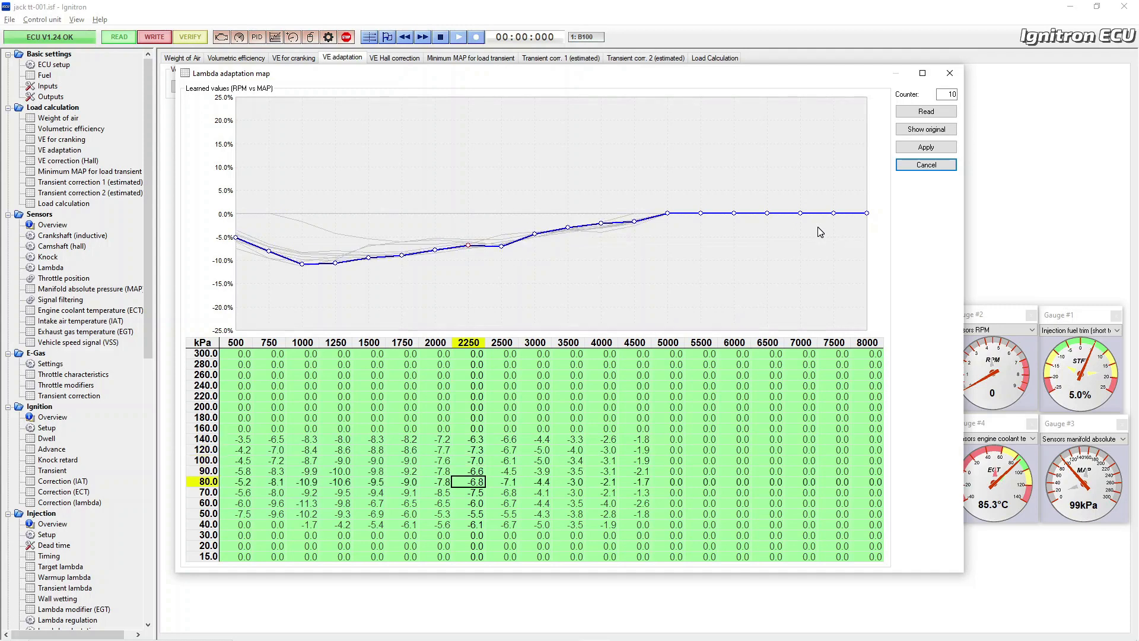
key("Down")
key("Down")
key("Down")
key("Down")
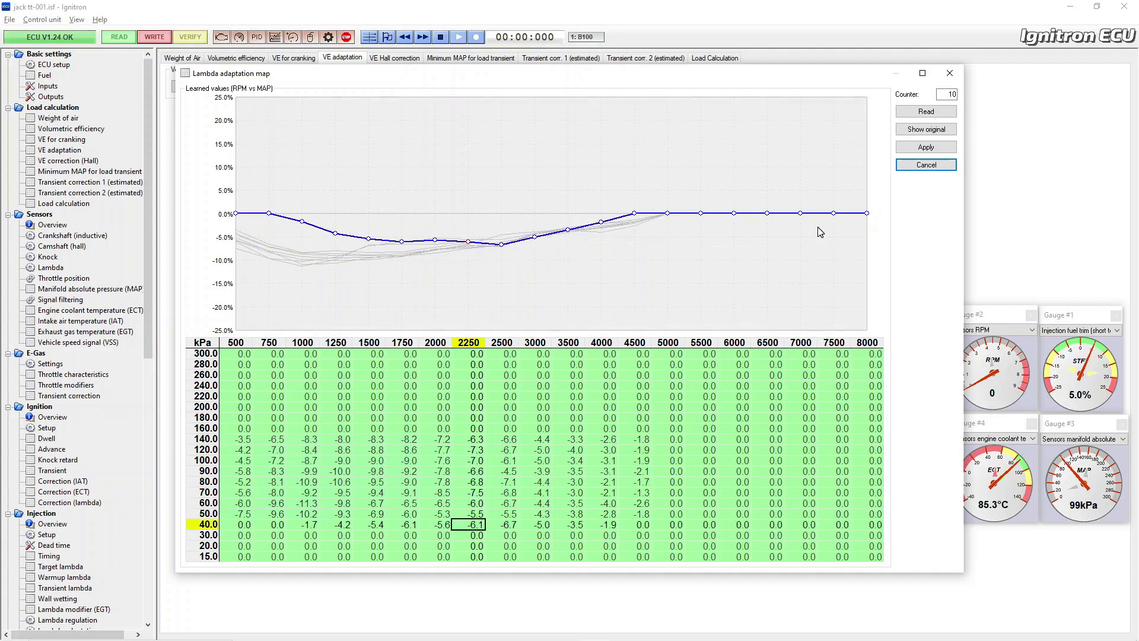
key("Up")
key("Up")
key("Up")
key("Up")
key("Up")
key("Up")
key("Up")
key("Up")
key("Up")
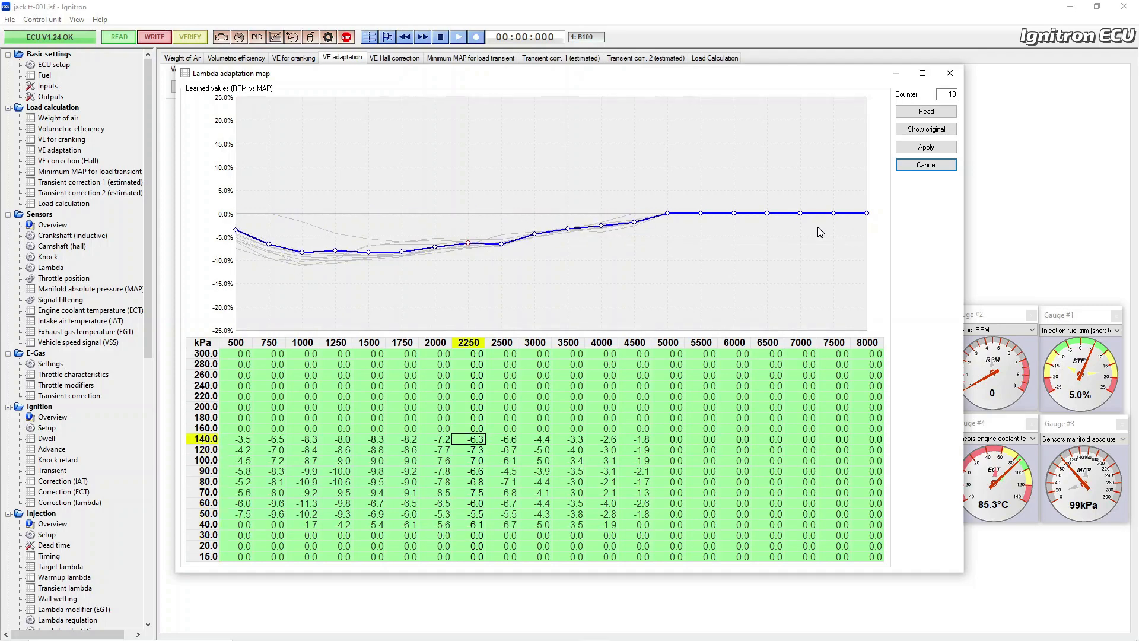
Step: Apply the smoothed lambda adaptation map to the volumetric efficiency map and open the VE table
left_click(936, 149)
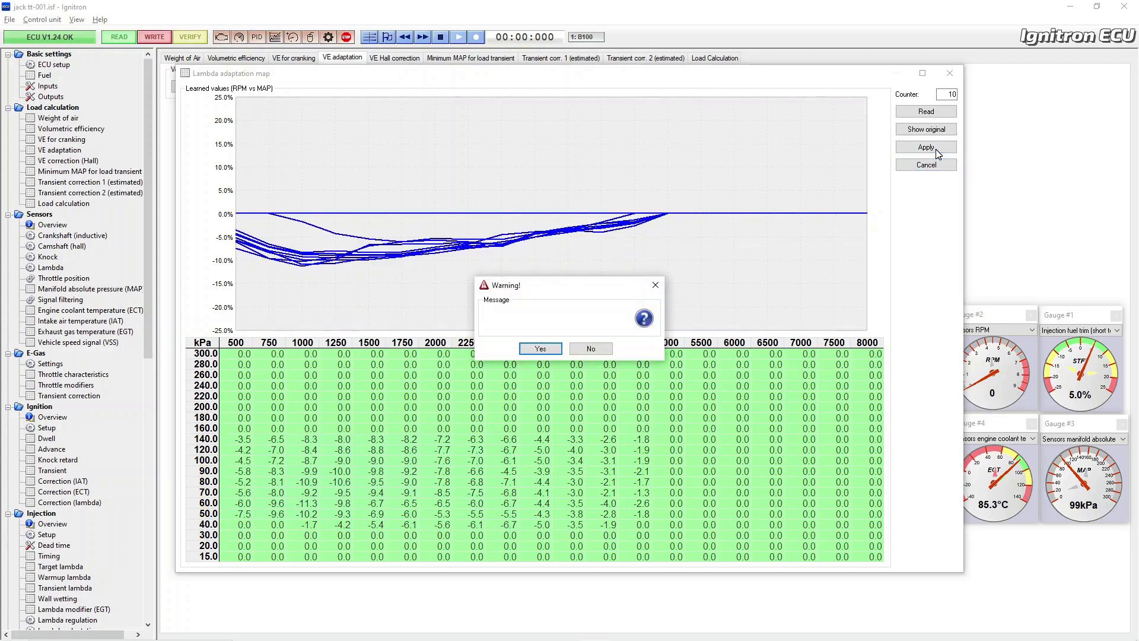
left_click(539, 350)
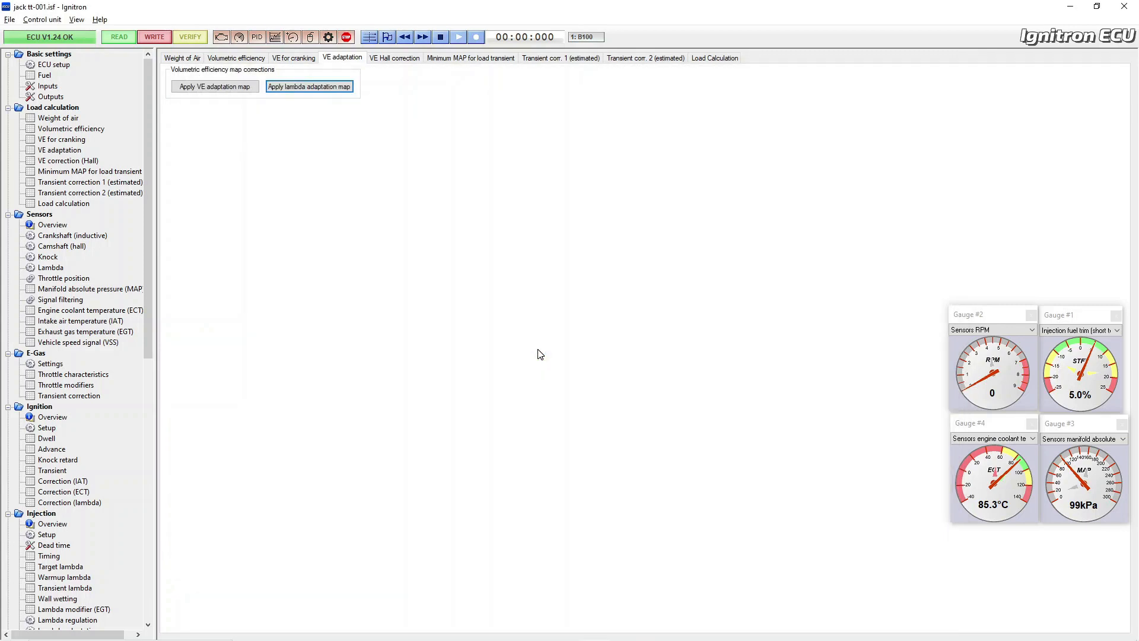
left_click(89, 129)
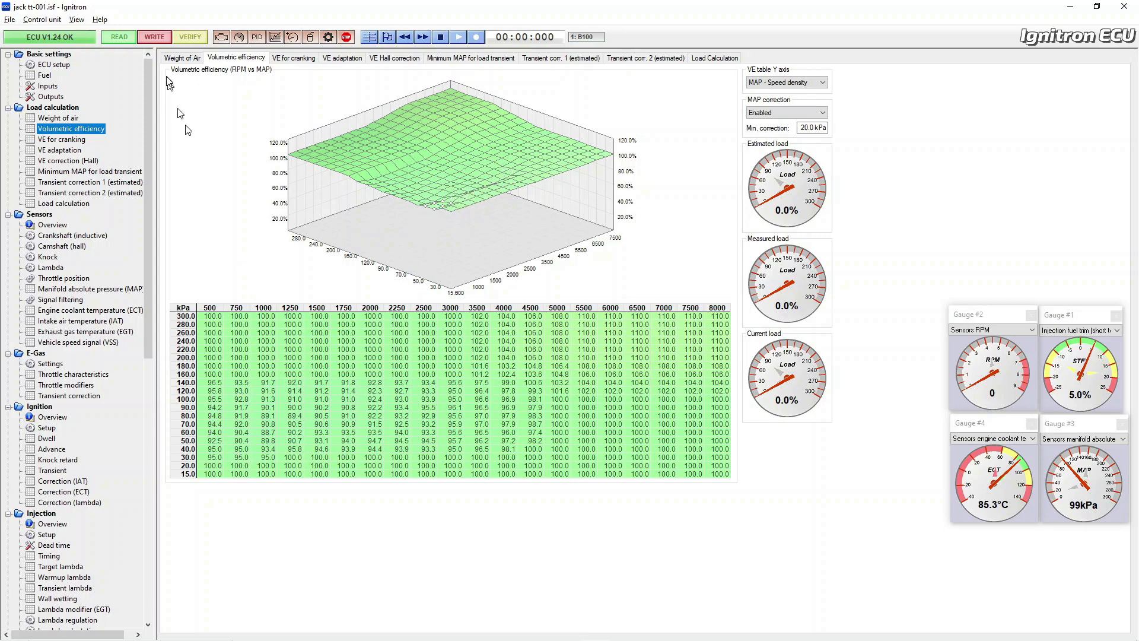
Step: Save the calibration as a new Ignitron settings file, changing the number in the file name to 002
left_click(9, 19)
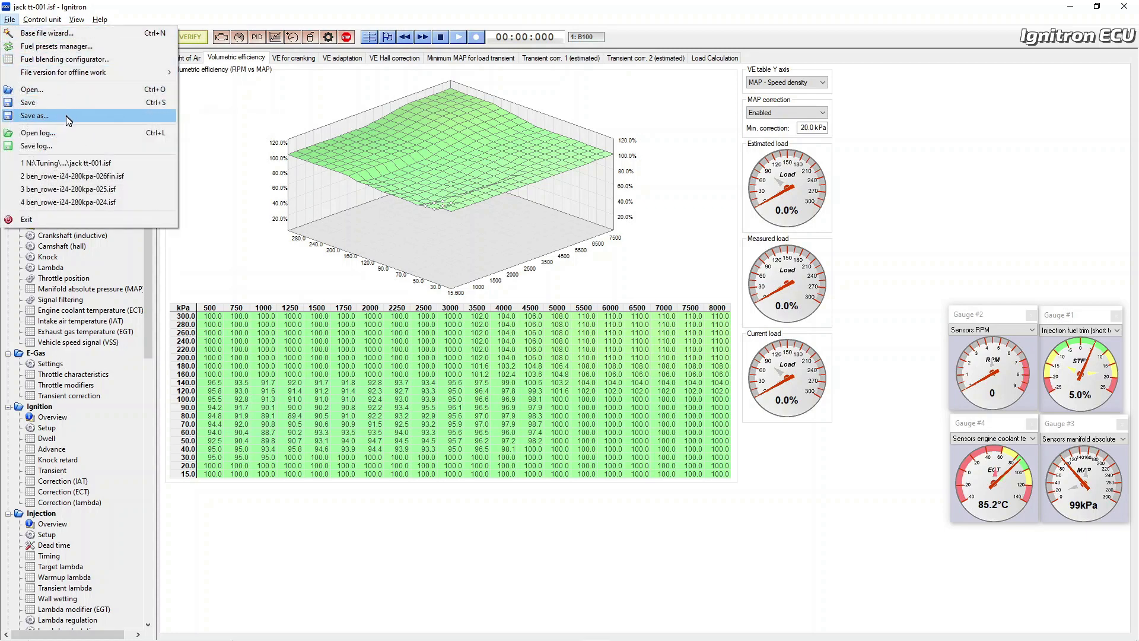
left_click(64, 115)
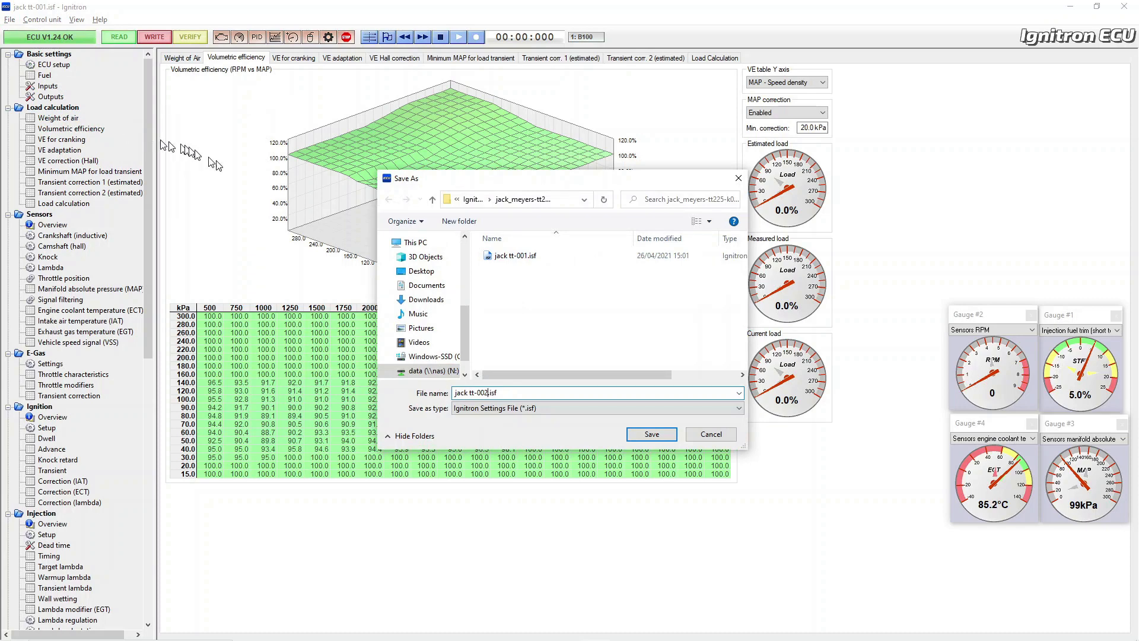
left_click(652, 435)
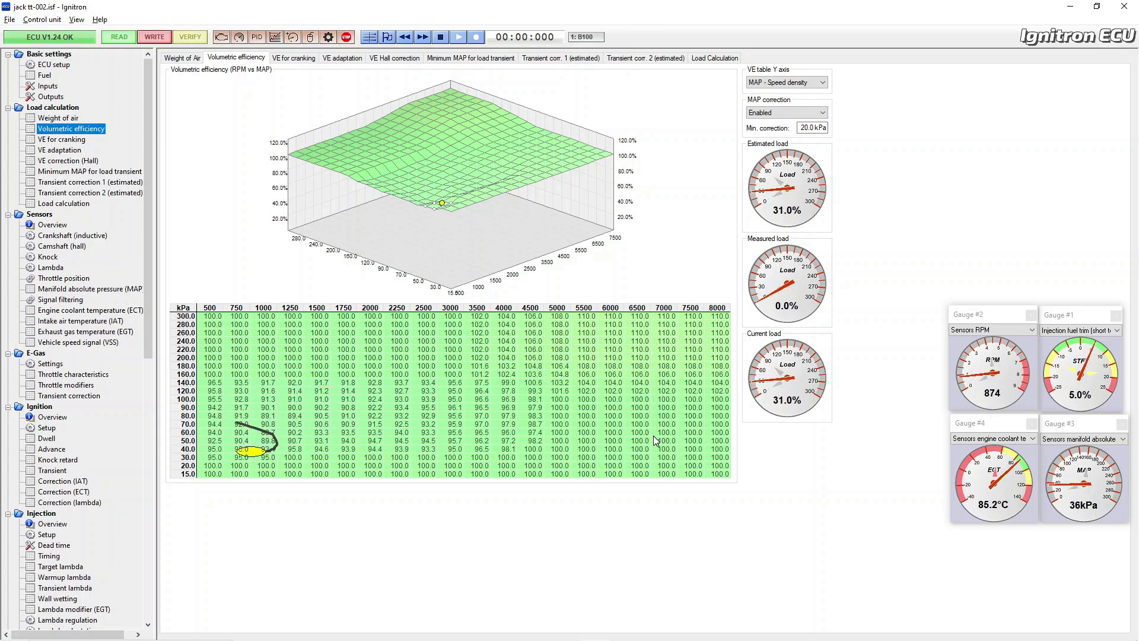
Step: Switch to the dyno software, toggle Fan 3, Fan 2 and Fan 1, and return to Ignitron
key("alt+Tab")
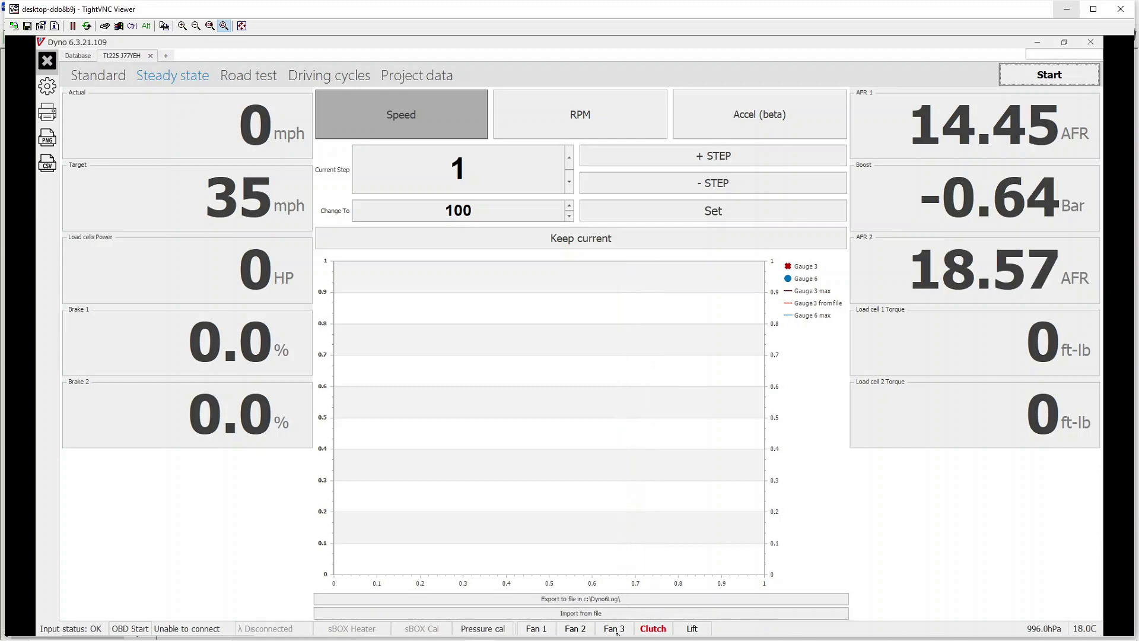
left_click(614, 630)
left_click(575, 631)
left_click(537, 630)
key("alt+Tab")
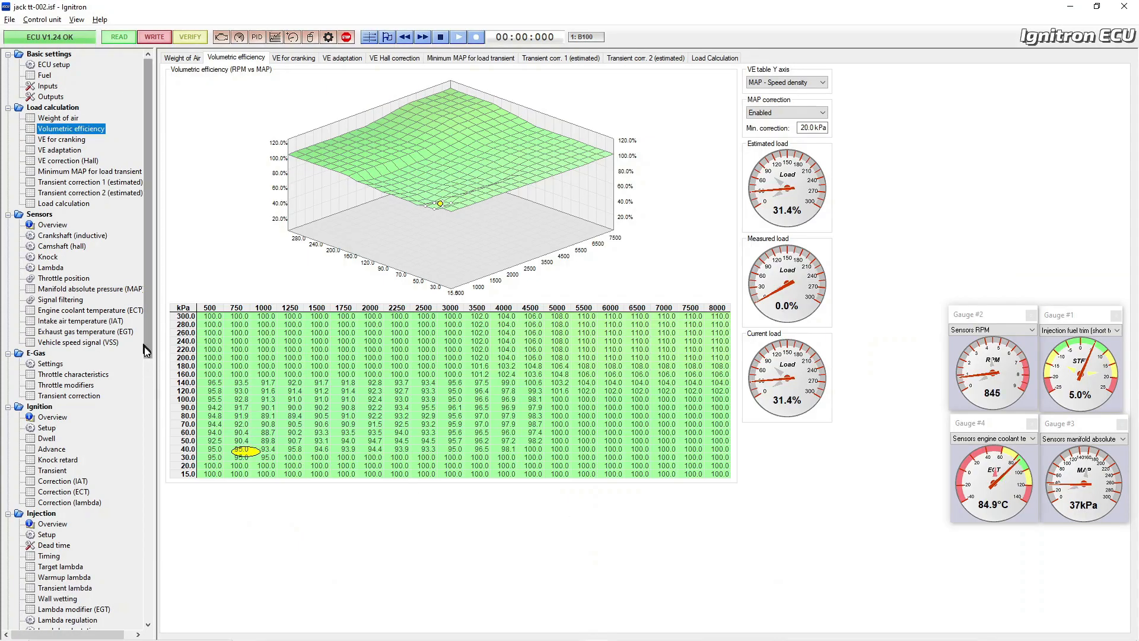
Step: Reset the learned multiplicative fuel trims in the injection Lambda adaptation settings and return to the Volumetric efficiency table
left_click_drag(146, 350, 149, 442)
left_click(68, 449)
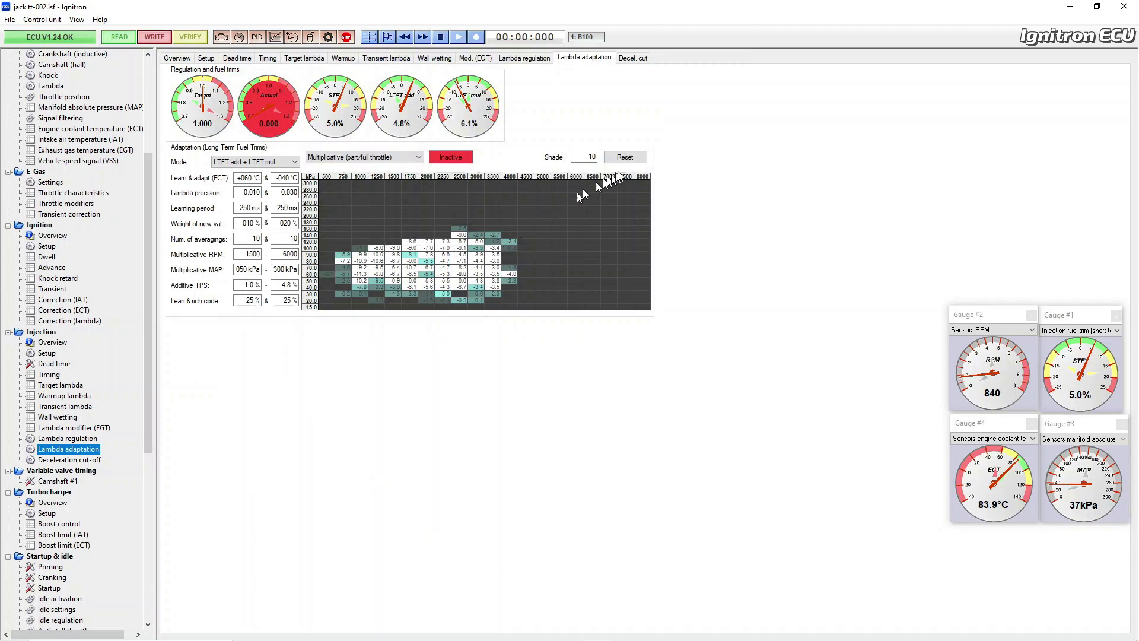
left_click(627, 159)
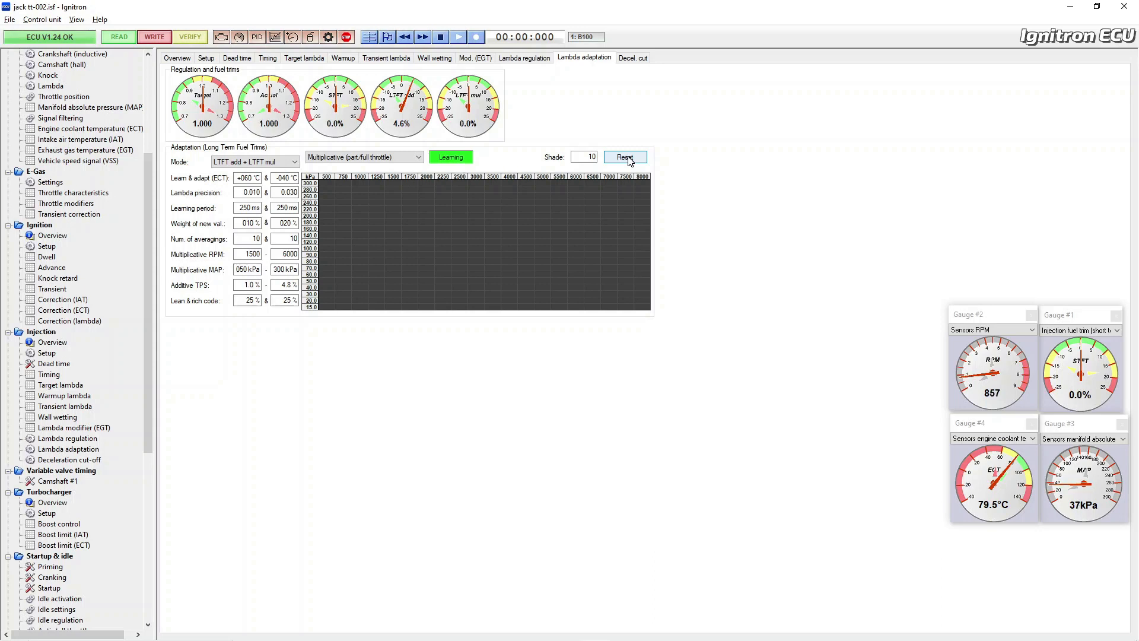
left_click(625, 157)
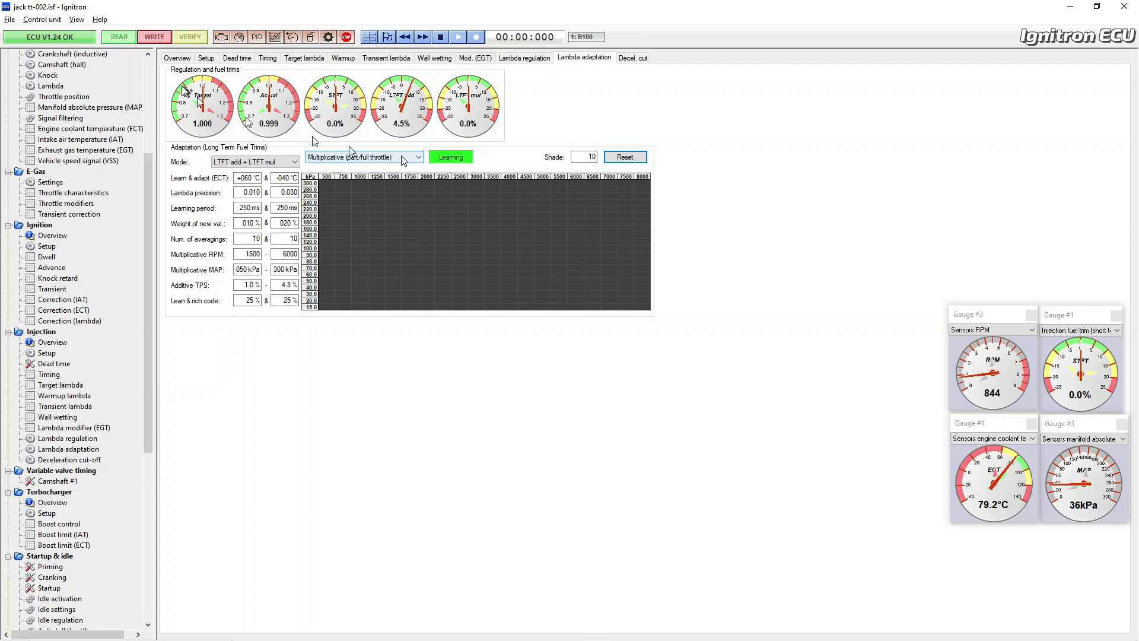
left_click_drag(146, 162, 144, 72)
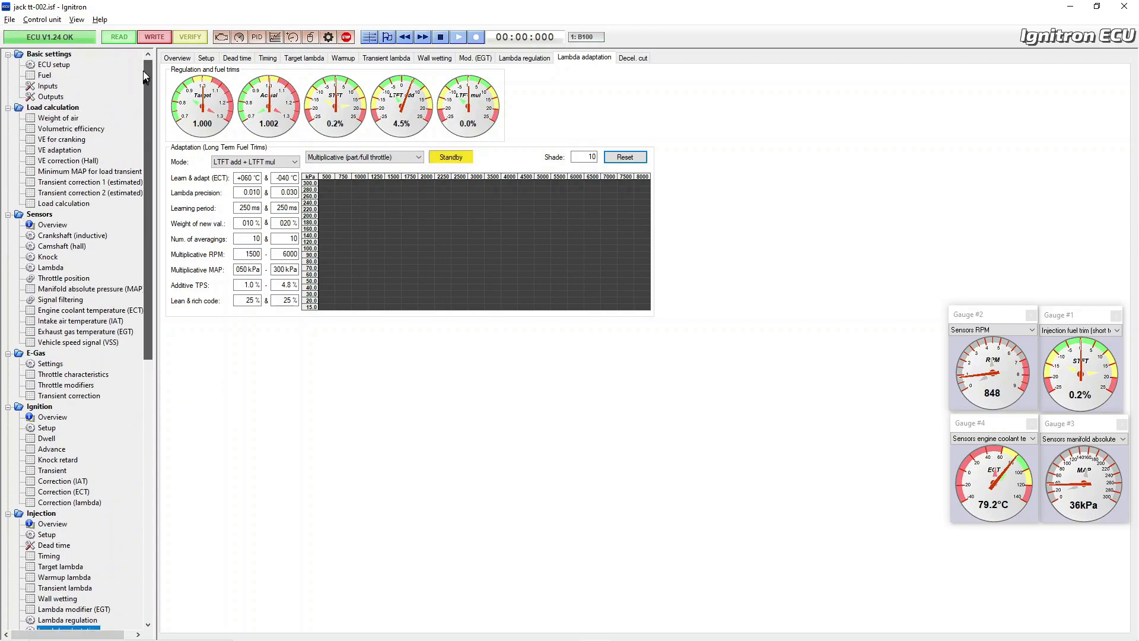
left_click(72, 129)
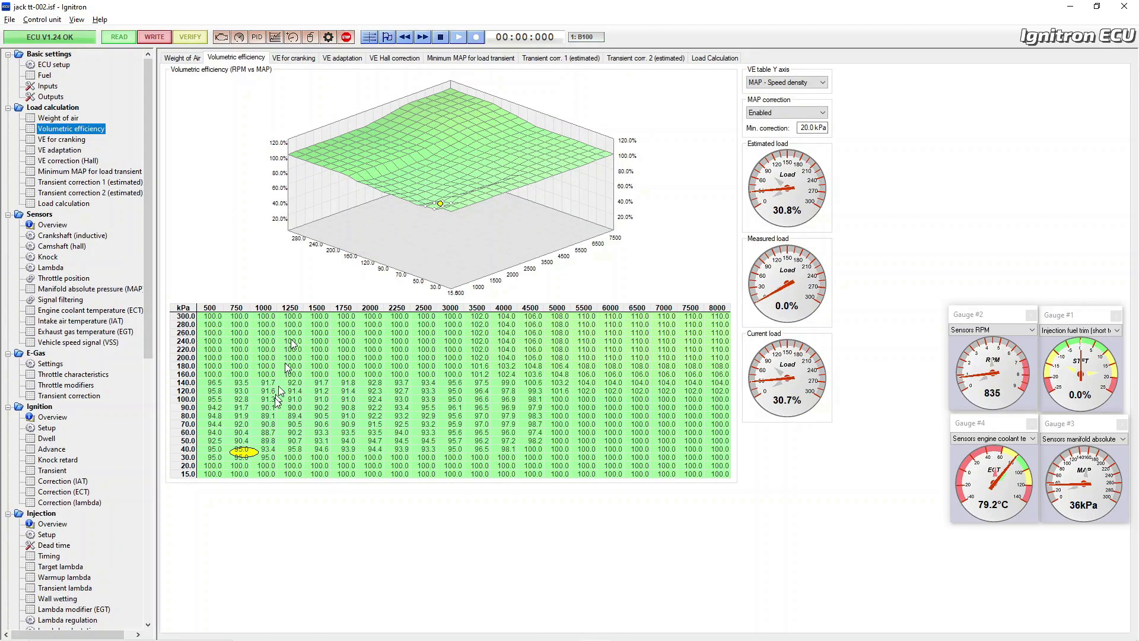
Step: Horizontally interpolate the volumetric efficiency cells for 500 to 1000 RPM at 30 and 40 kPa
left_click(241, 450)
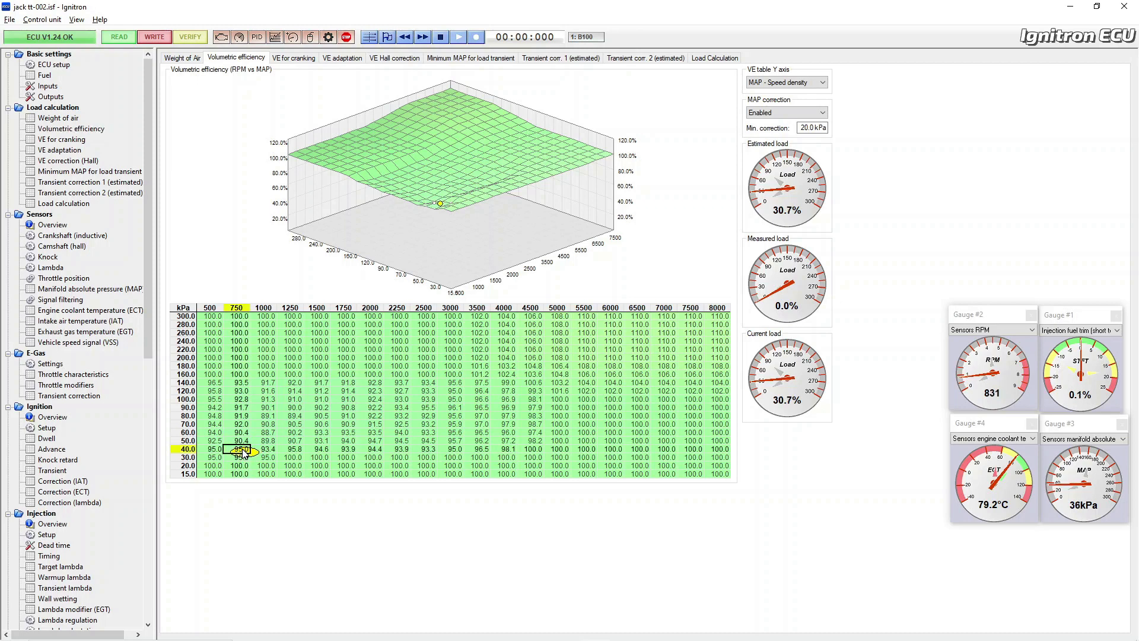
key("Left")
key("shift+Right")
key("shift+Down")
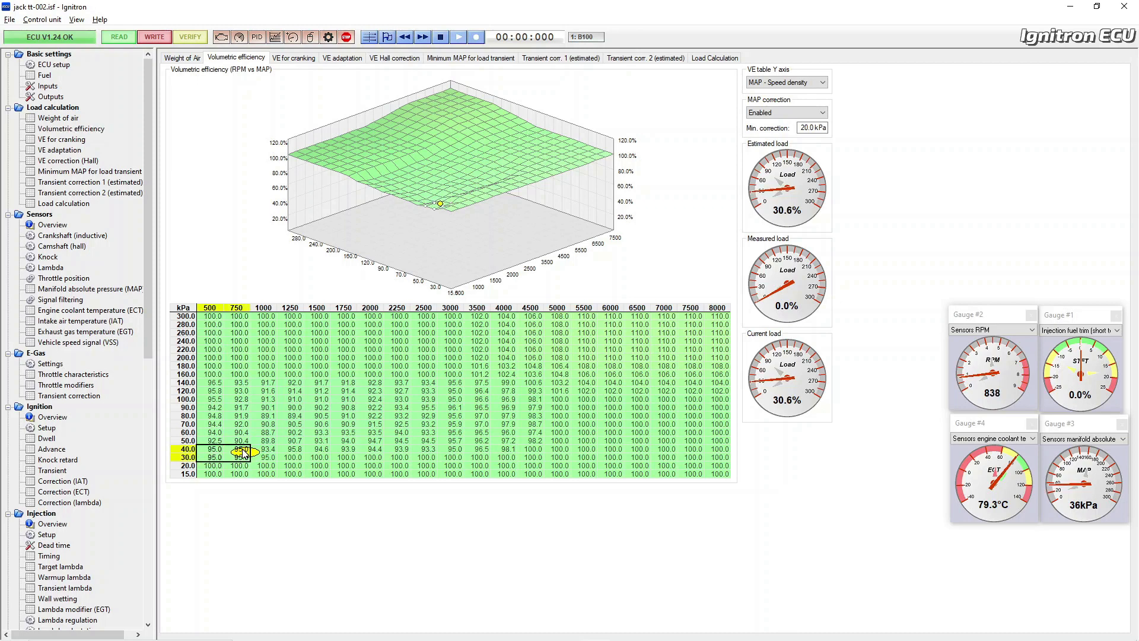
key("shift+Right")
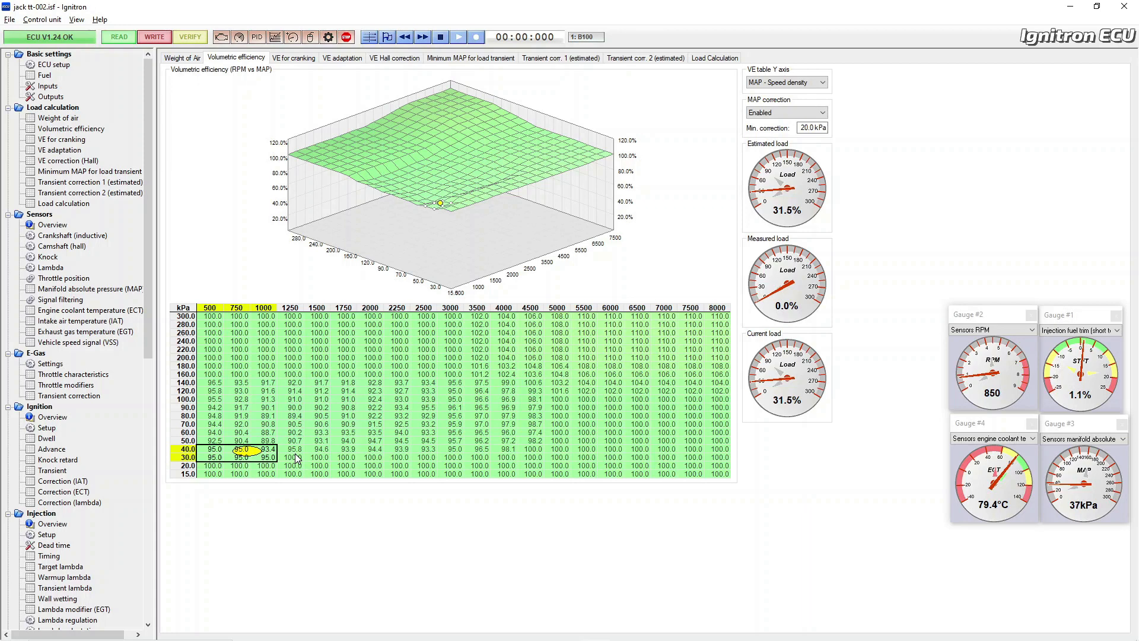
right_click(256, 456)
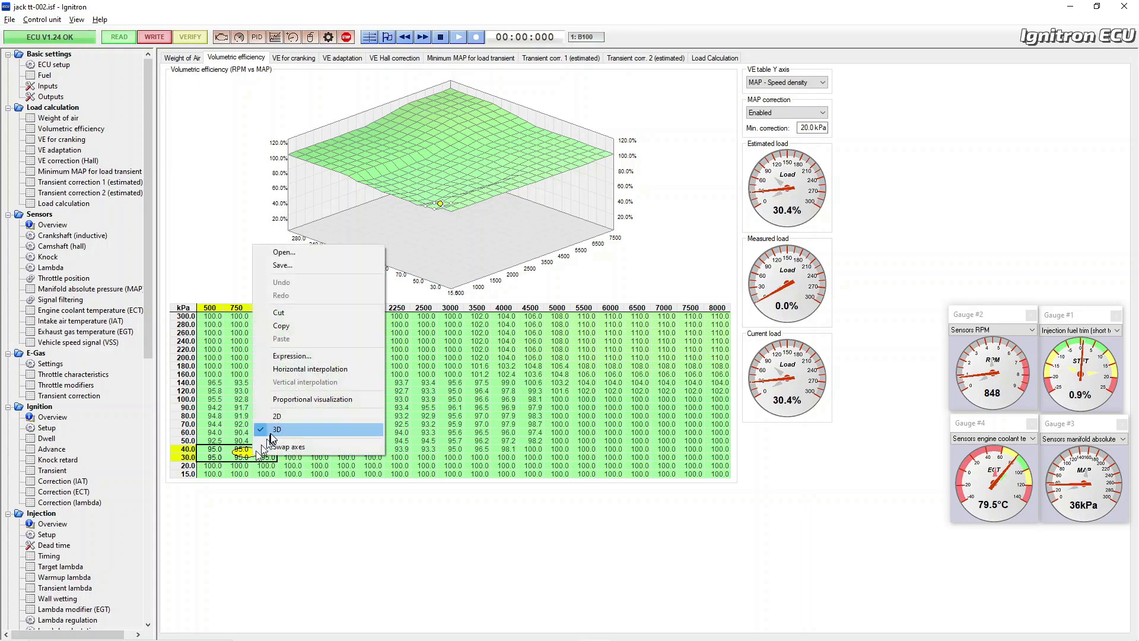
left_click(304, 368)
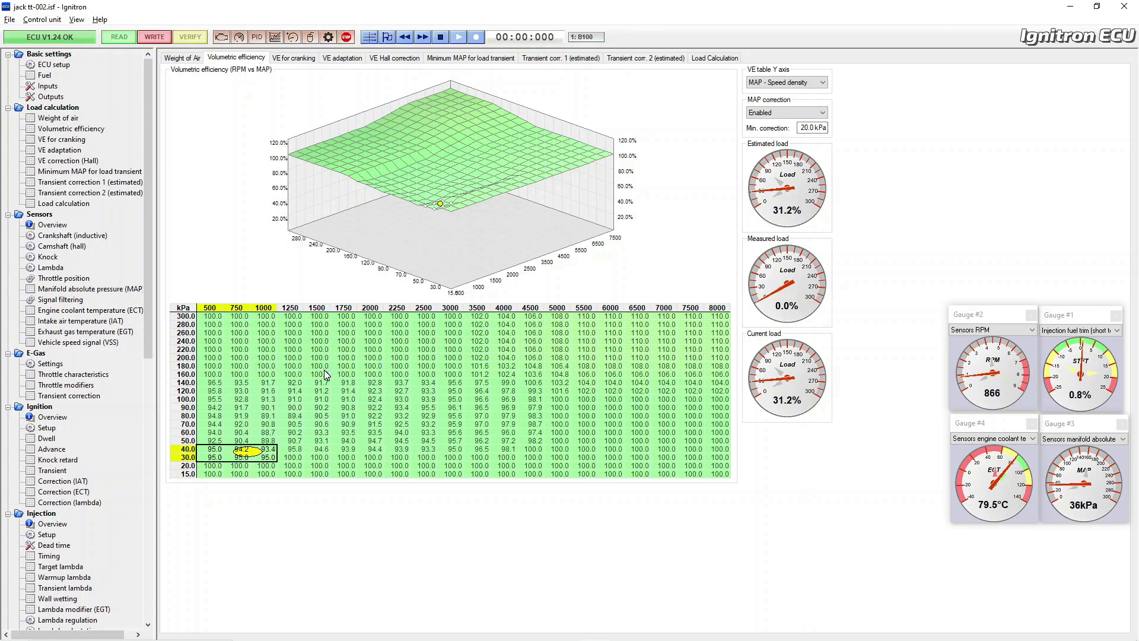
Step: Add 2.5 to the volumetric efficiency values in the cells for 500 to 1000 RPM at 30 and 40 kPa
right_click(257, 456)
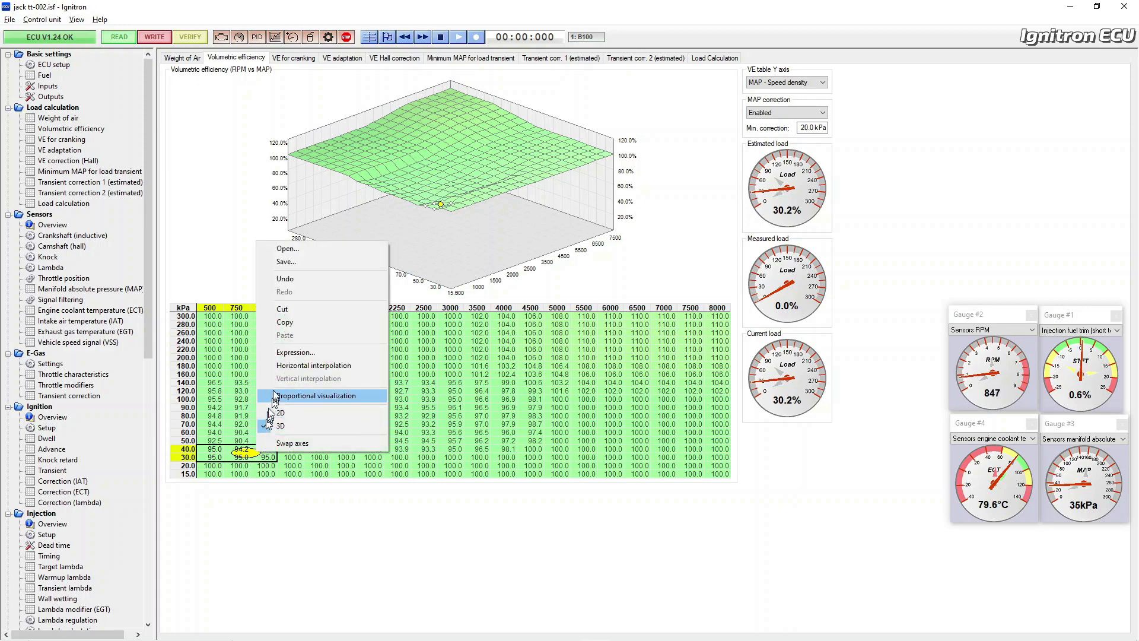
left_click(279, 353)
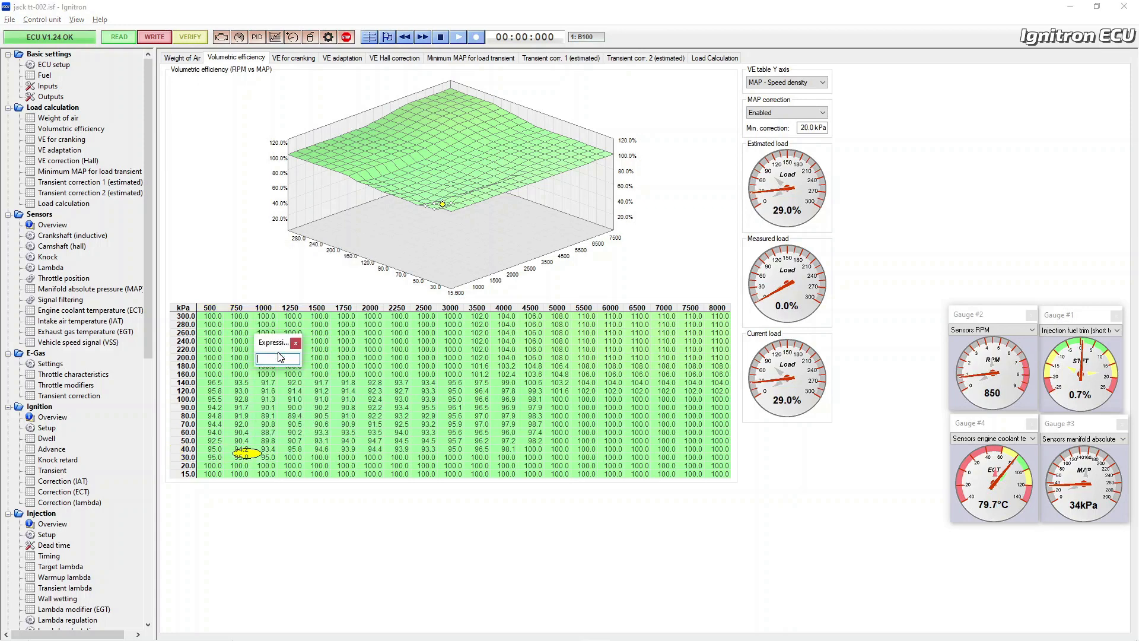
type("+2.5")
key("Return")
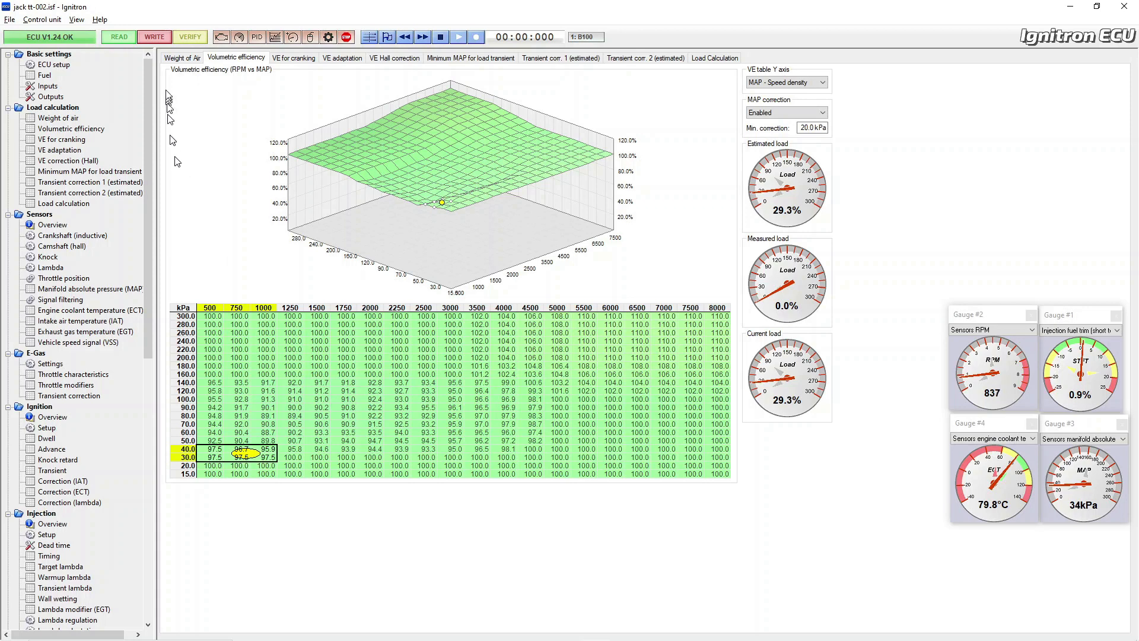
Step: Write the changed calibration to the ECU and save the settings file
left_click(154, 37)
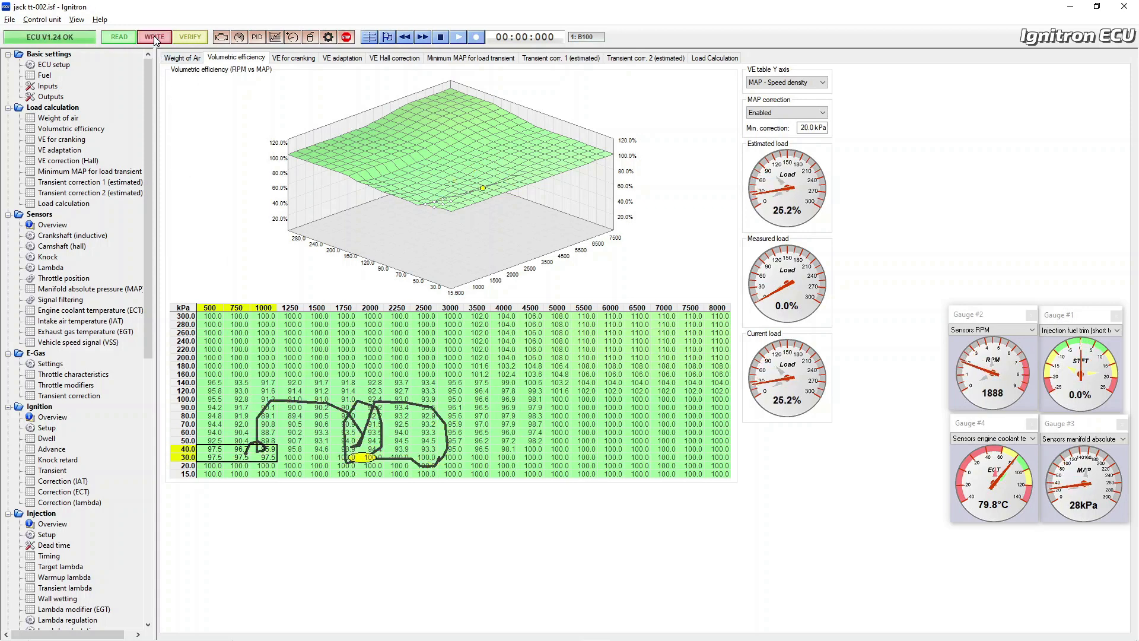
left_click(10, 20)
left_click(37, 103)
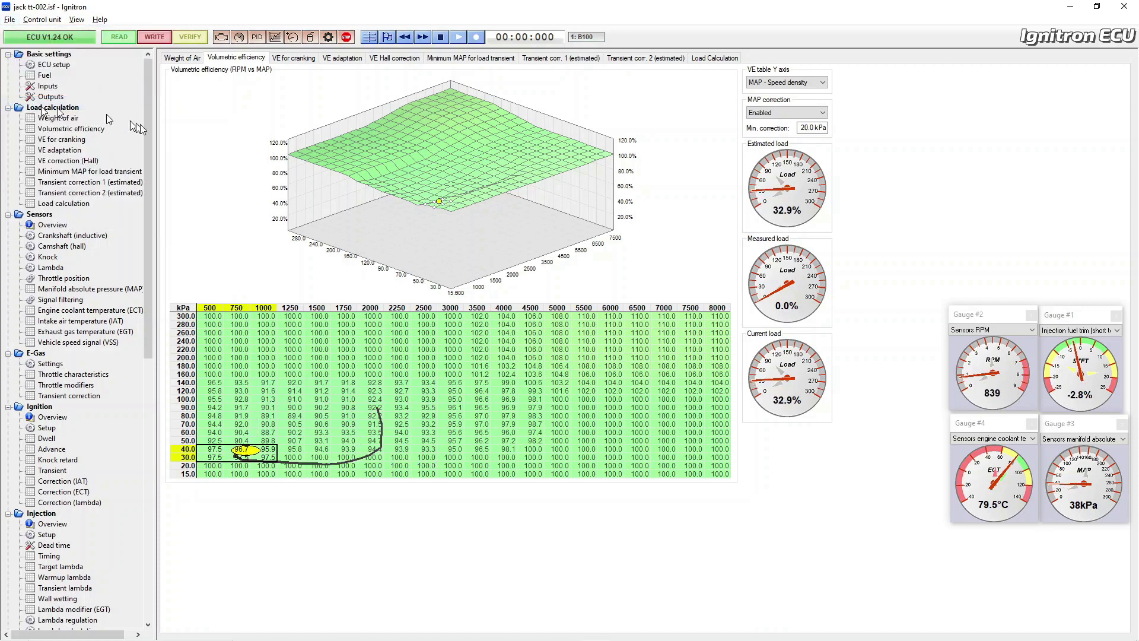
Step: In Lambda adaptation, review the Additive (idle) trims, return to Multiplicative (part/full throttle), and check the dyno software before returning to Ignitron
left_click_drag(147, 275, 149, 397)
left_click(89, 396)
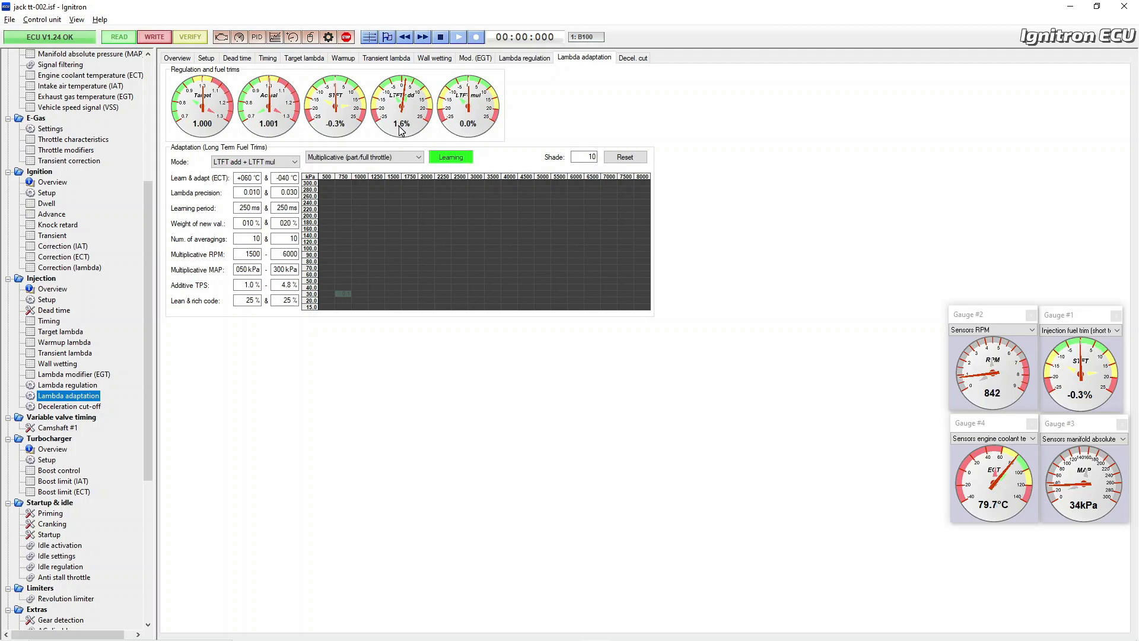
left_click(401, 157)
left_click(403, 172)
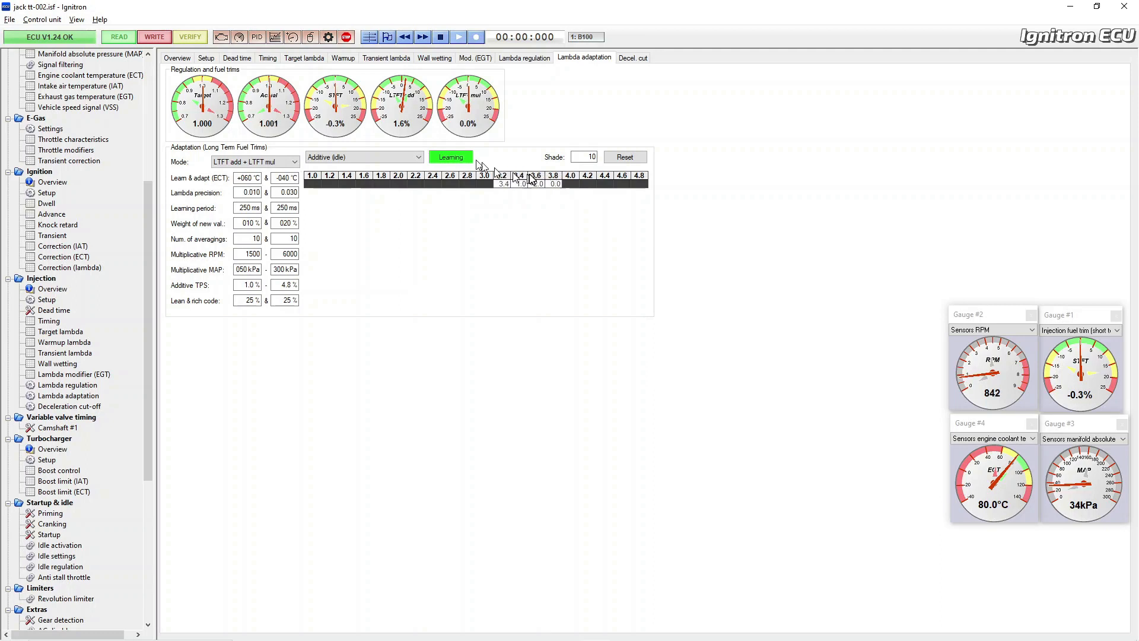
left_click(416, 158)
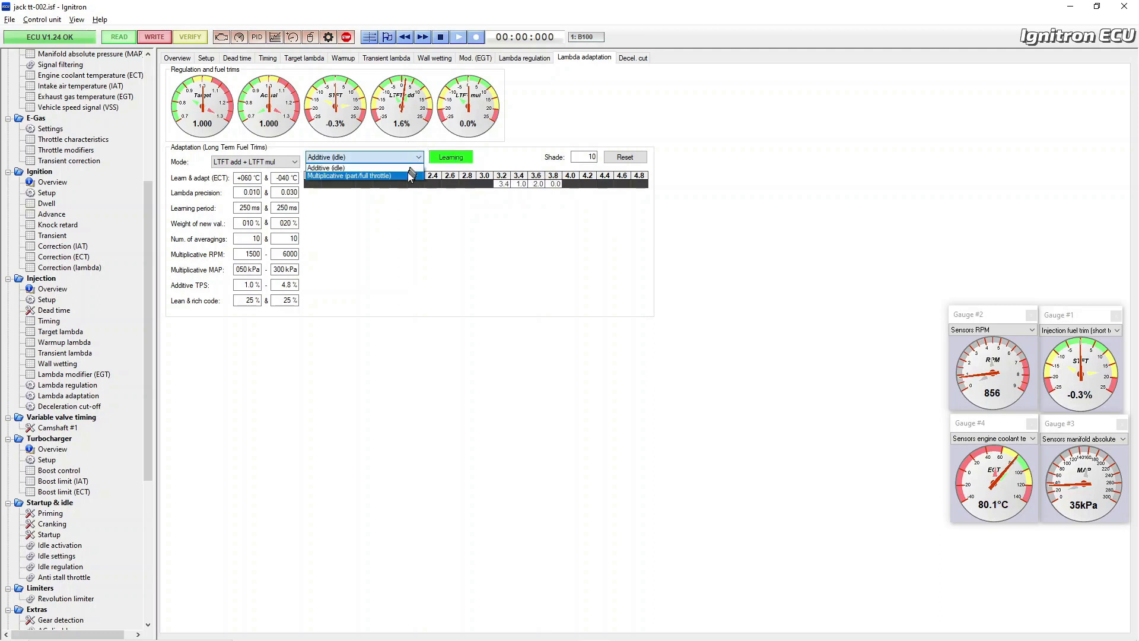
left_click(408, 176)
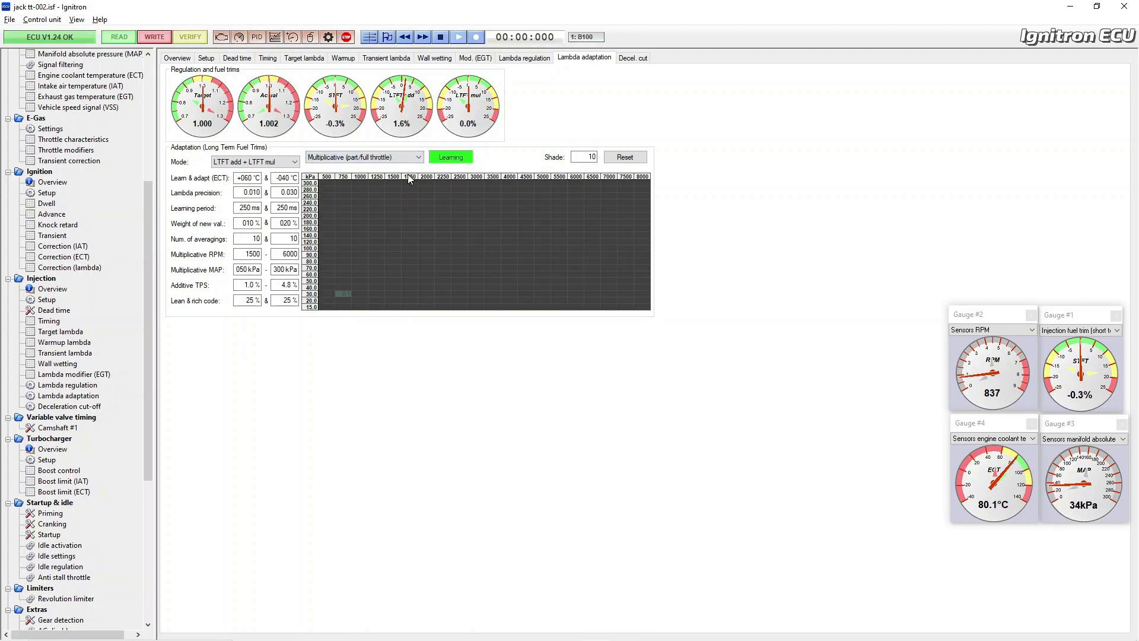
key("alt+Tab")
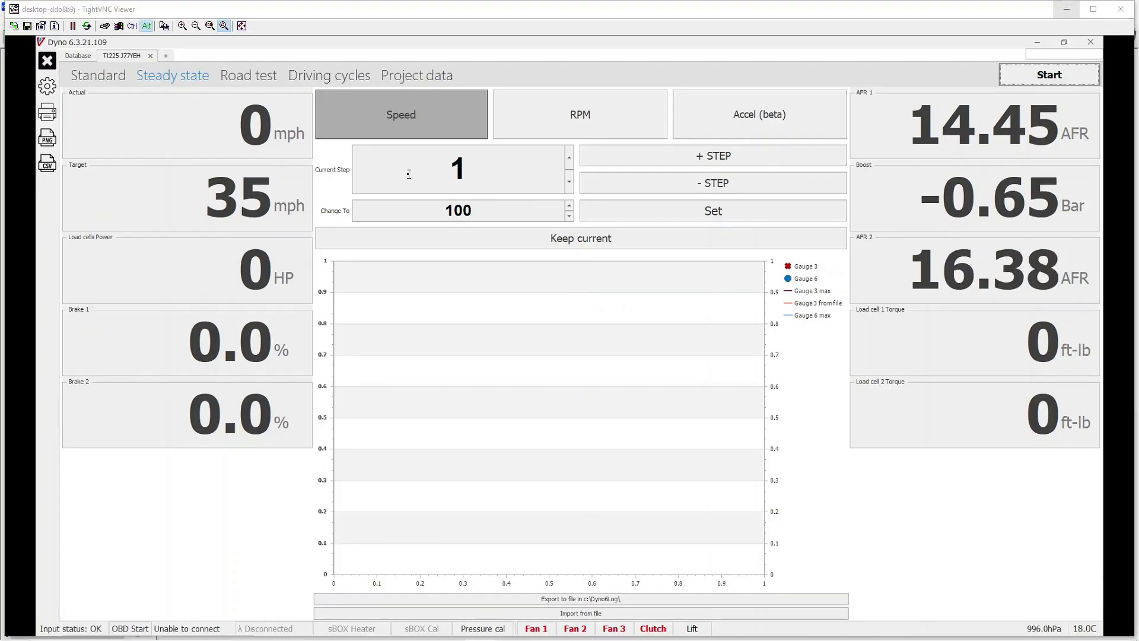
key("alt+Tab")
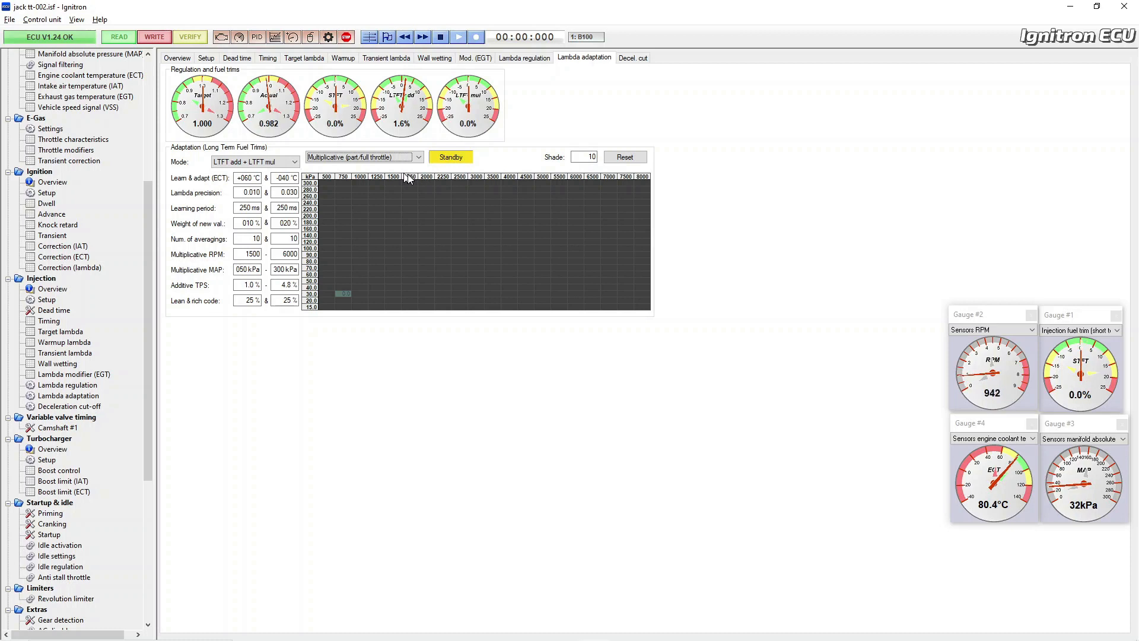
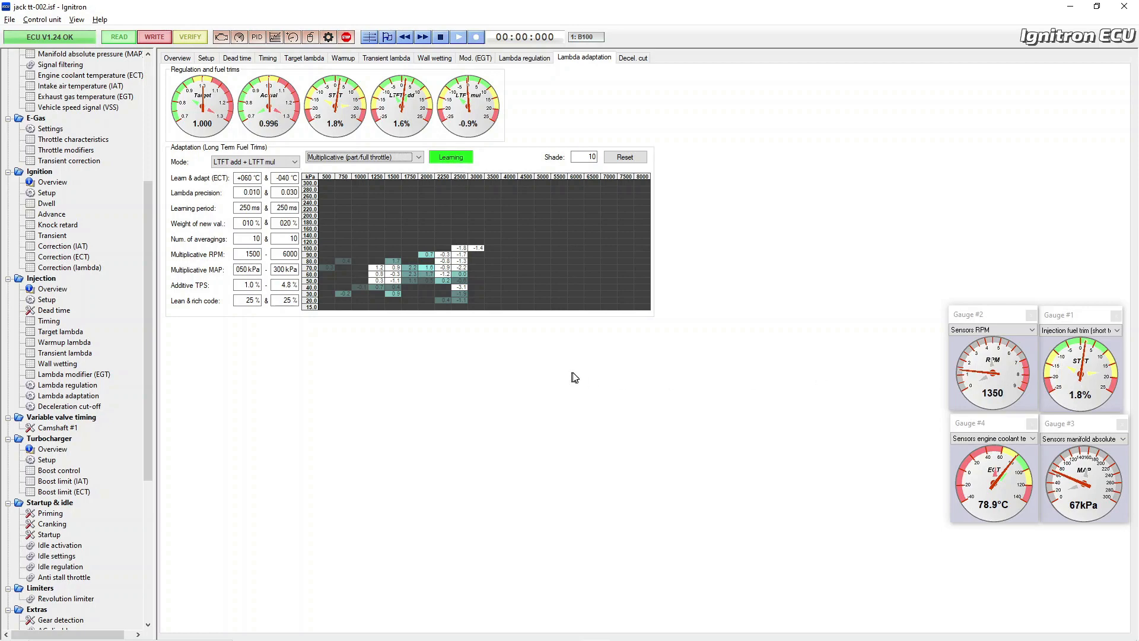
Step: Open the Volumetric efficiency table, highlight 1000 to 1500 RPM at 50 to 80 kPa, and apply the map in Realtime mapping
scroll(144, 234, "up", 7)
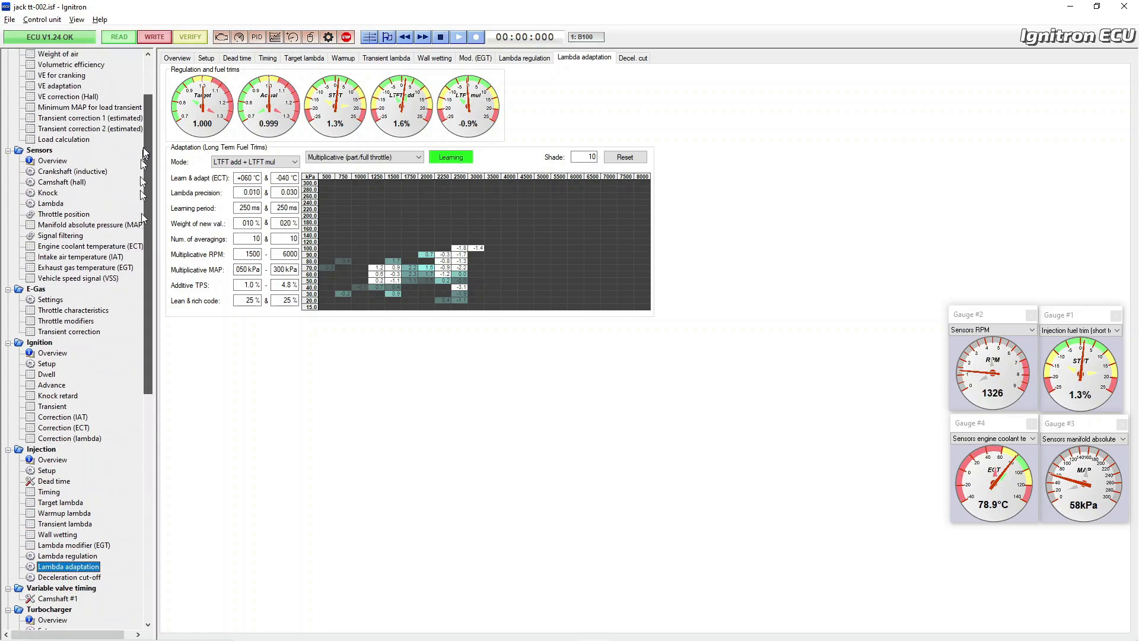
left_click(87, 132)
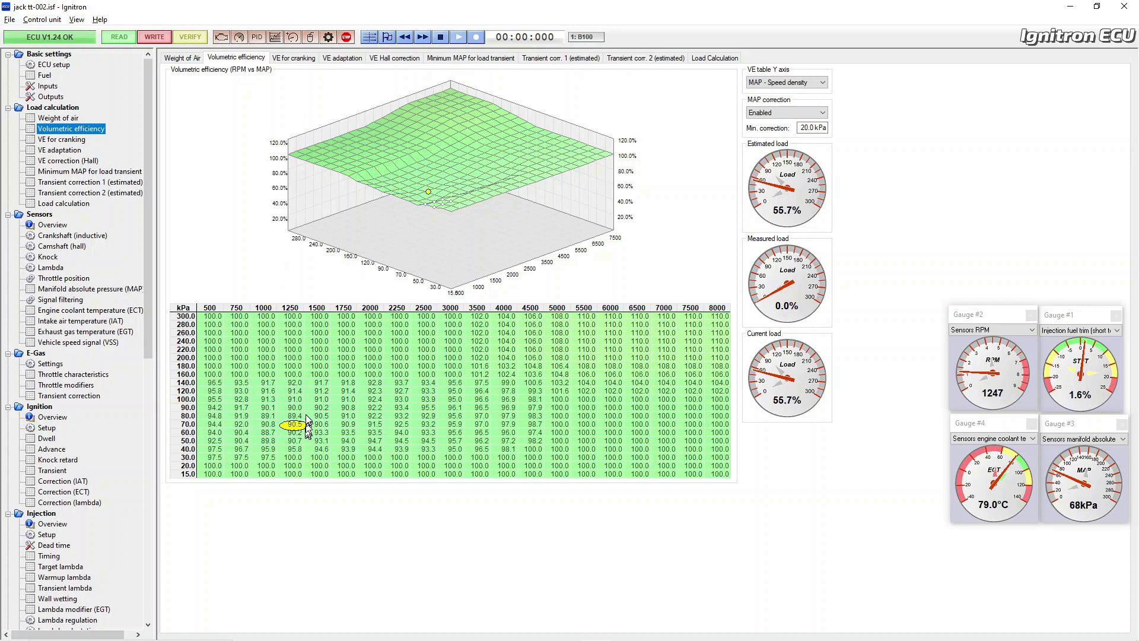
left_click_drag(308, 419, 272, 439)
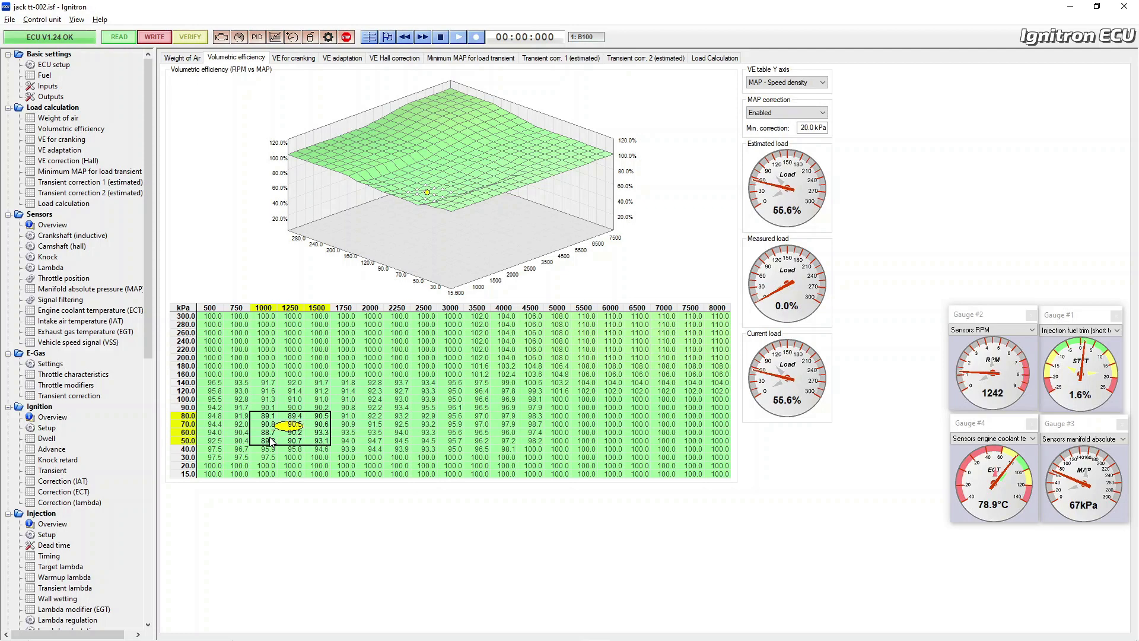
left_click(329, 37)
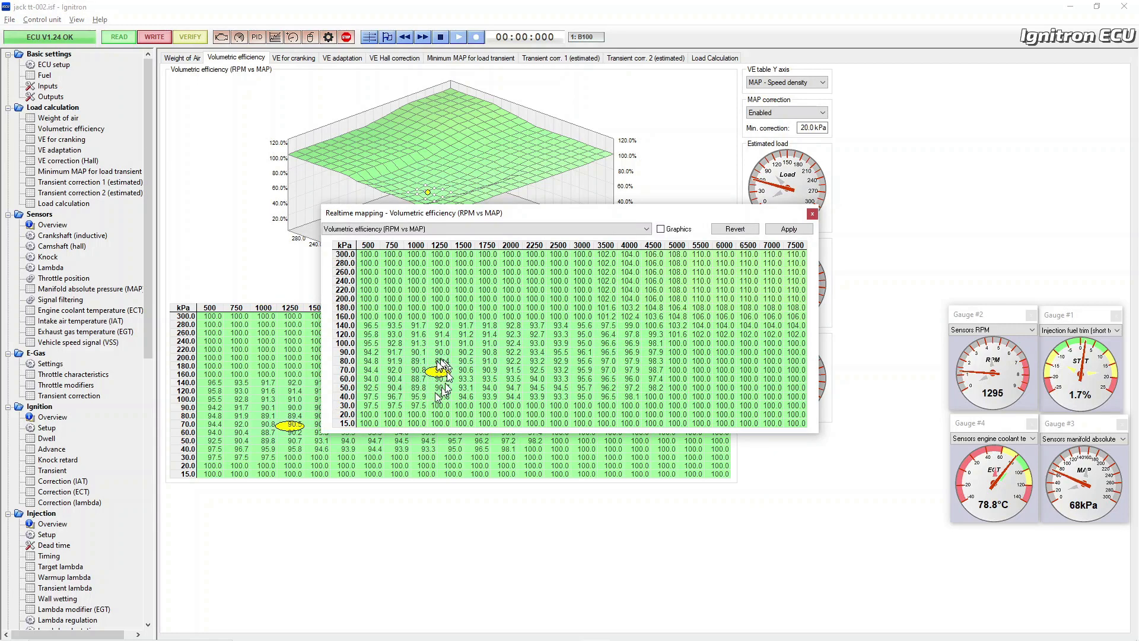
left_click(789, 229)
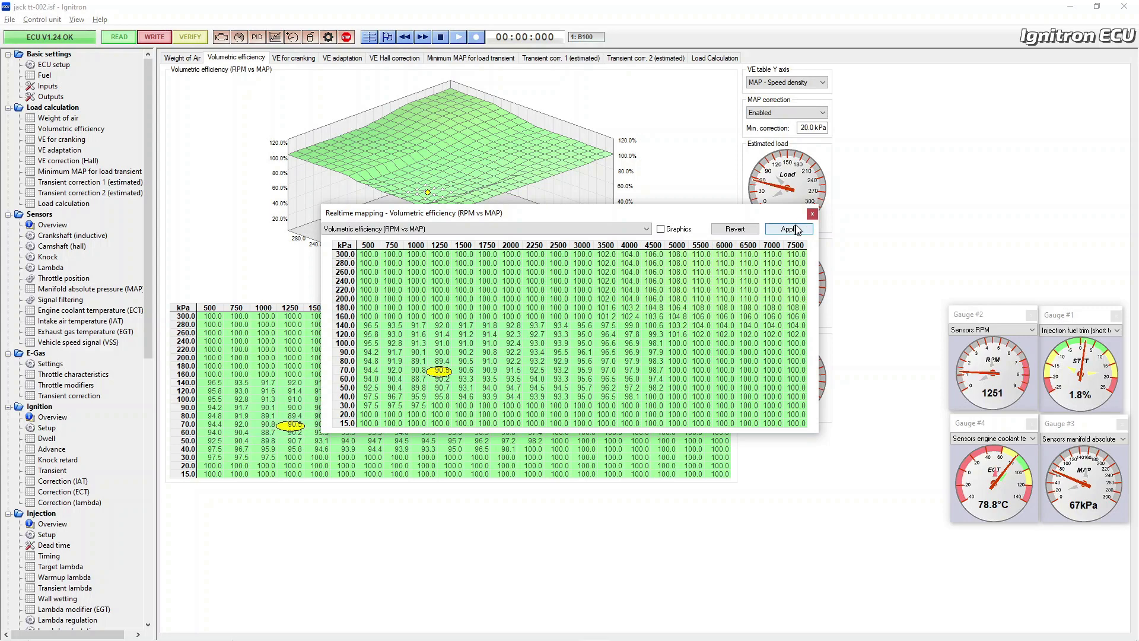
left_click(813, 213)
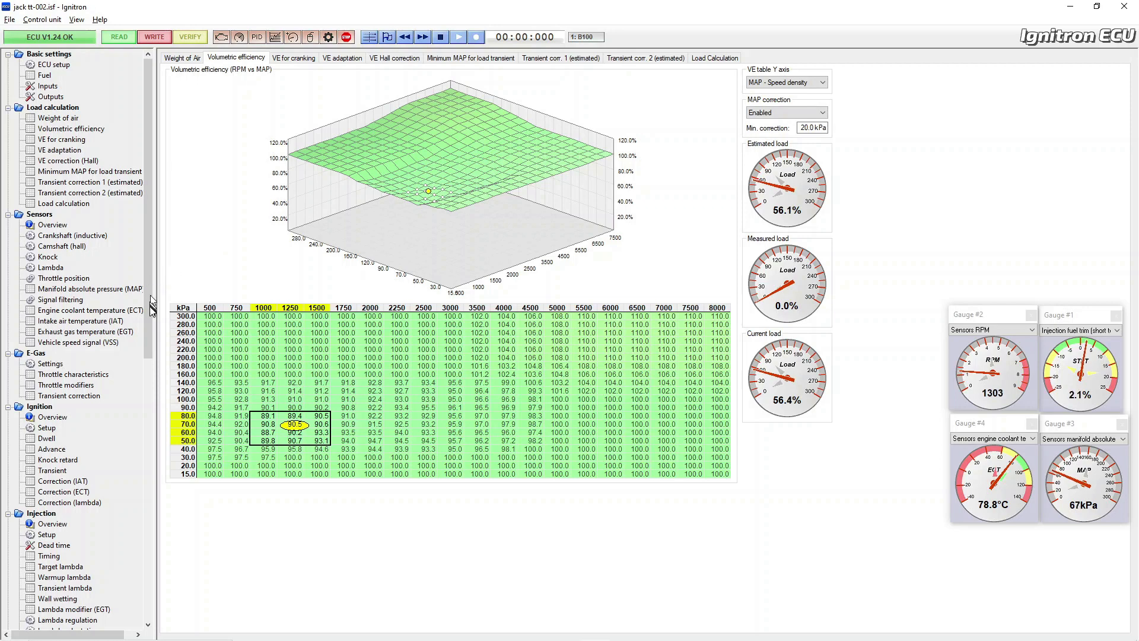
Step: View the injection Setup, examine volumetric efficiency for 1750 to 4500 RPM at 50 to 160 kPa, and check the dyno software
left_click(47, 537)
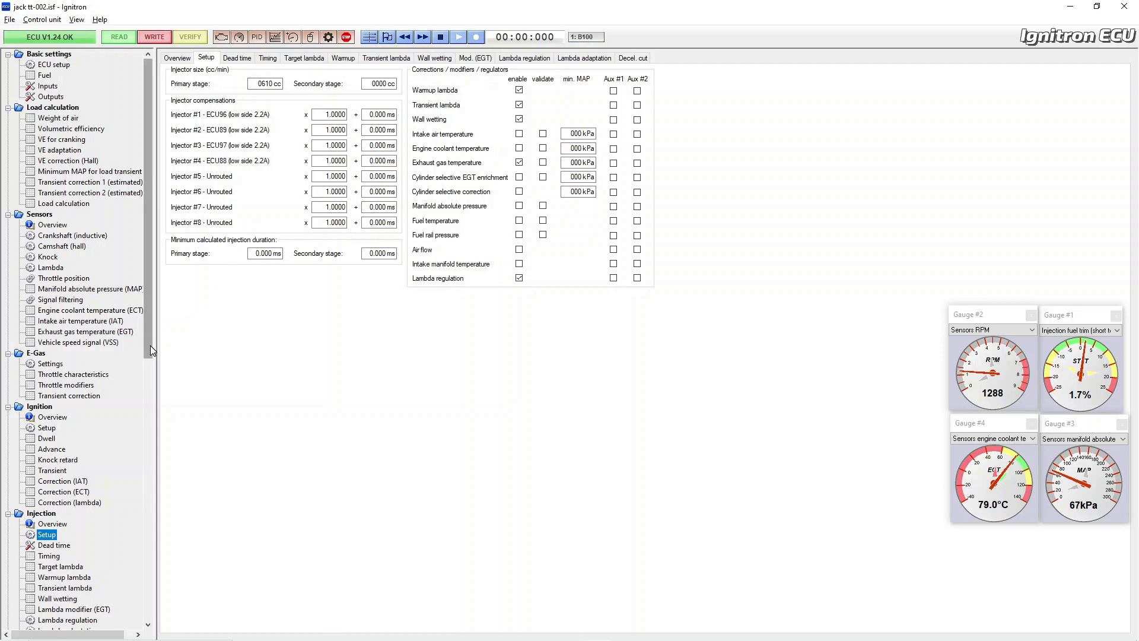
left_click(91, 133)
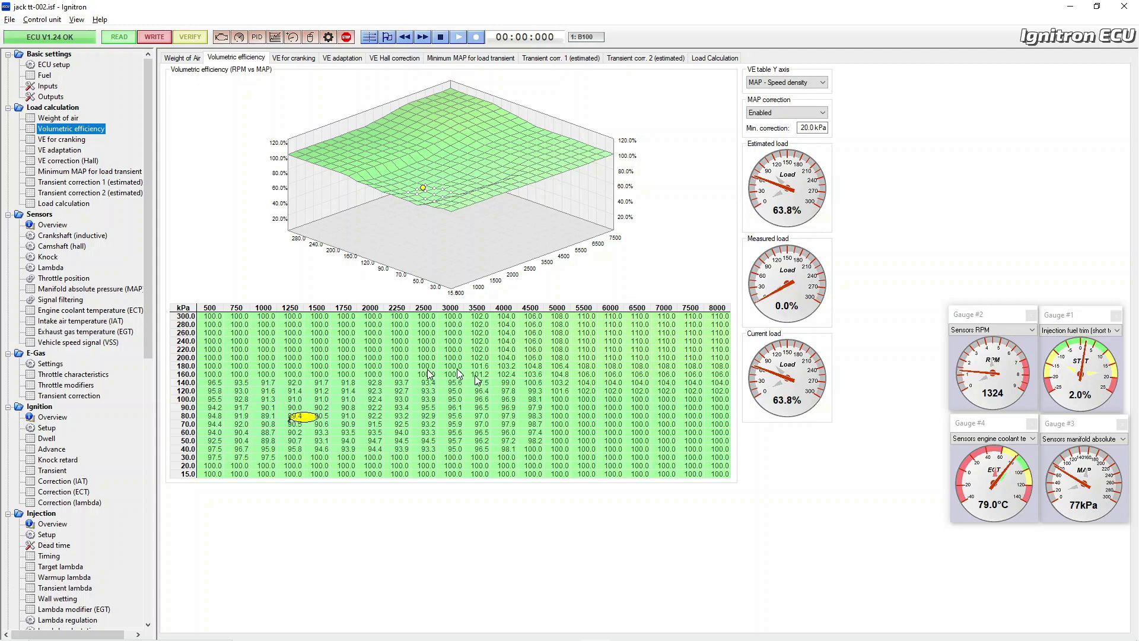
left_click_drag(345, 375, 525, 439)
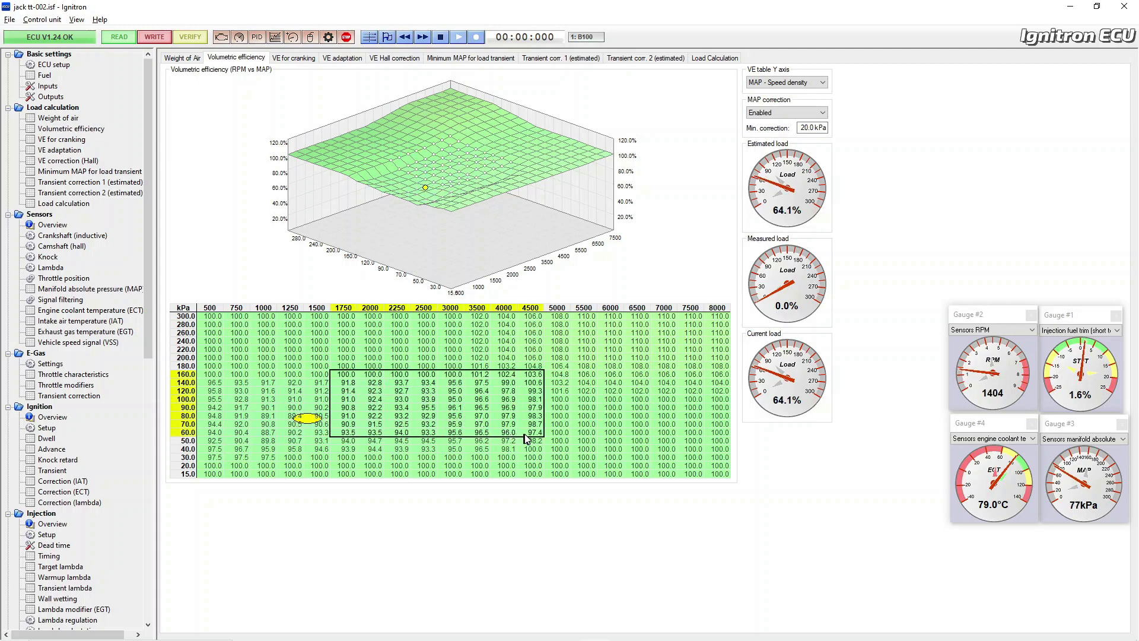
left_click_drag(525, 439, 524, 445)
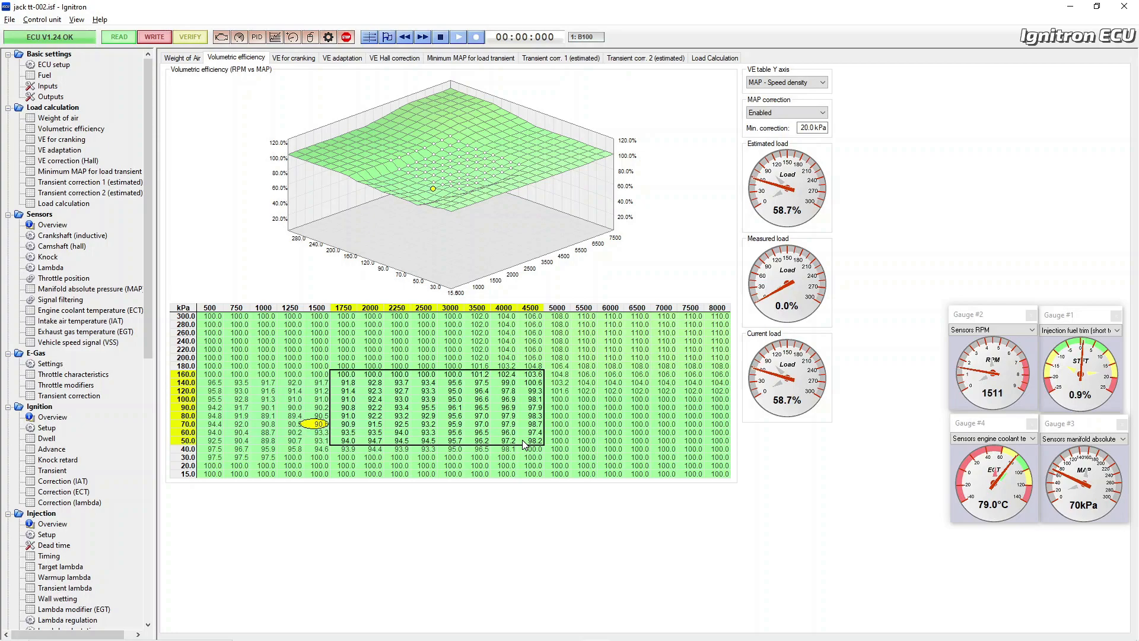
key("alt+Tab")
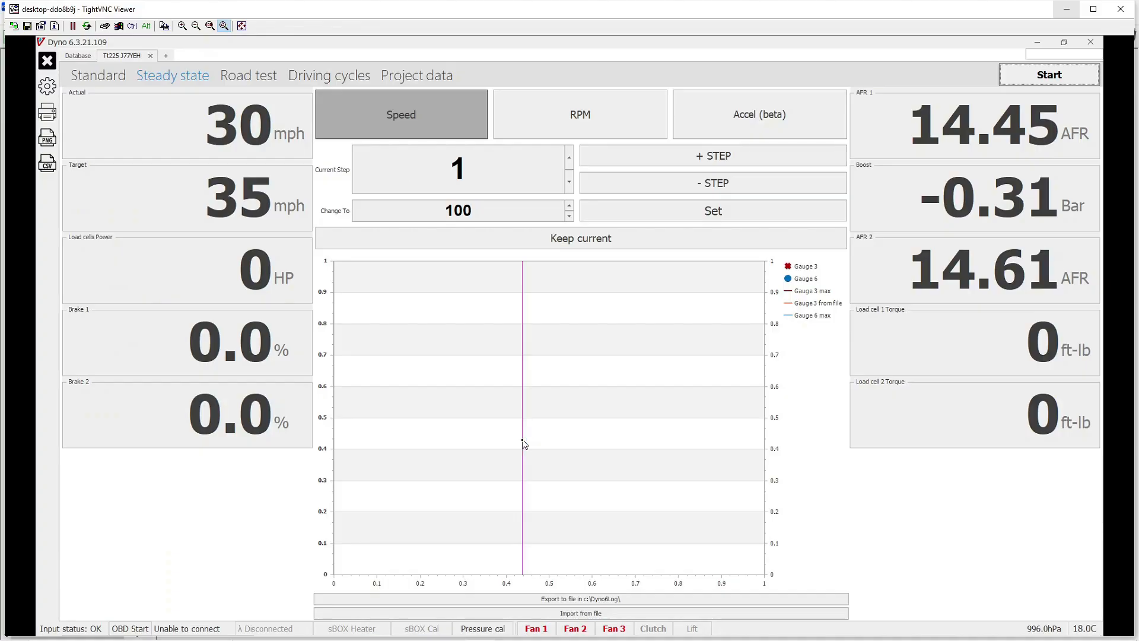
key("alt+Tab")
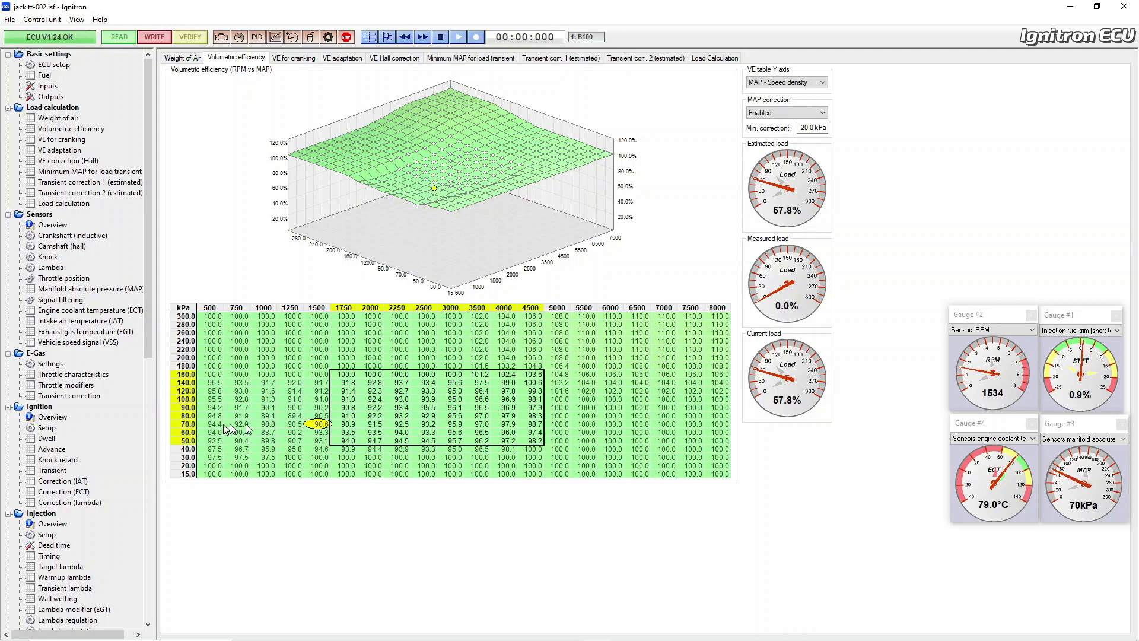
Step: Examine the volumetric efficiency regions at 60 to 80 kPa, 3500 to 4500 RPM and 500 to 1000 RPM, and start switching windows
left_click_drag(211, 420, 395, 436)
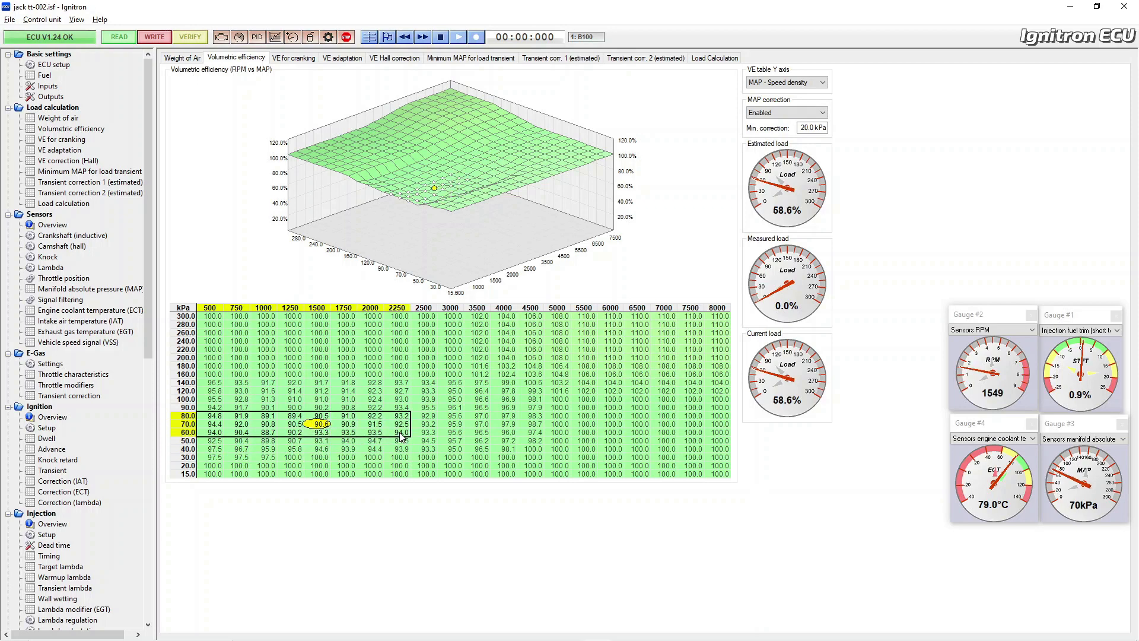
left_click_drag(401, 436, 488, 432)
left_click(504, 407)
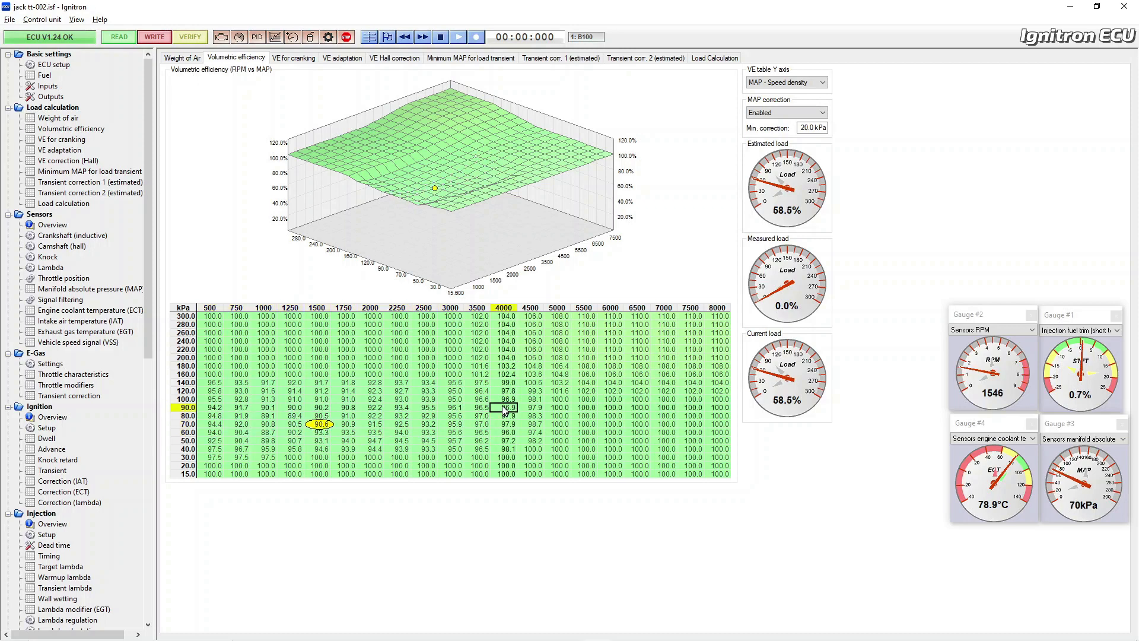
left_click_drag(482, 392, 518, 431)
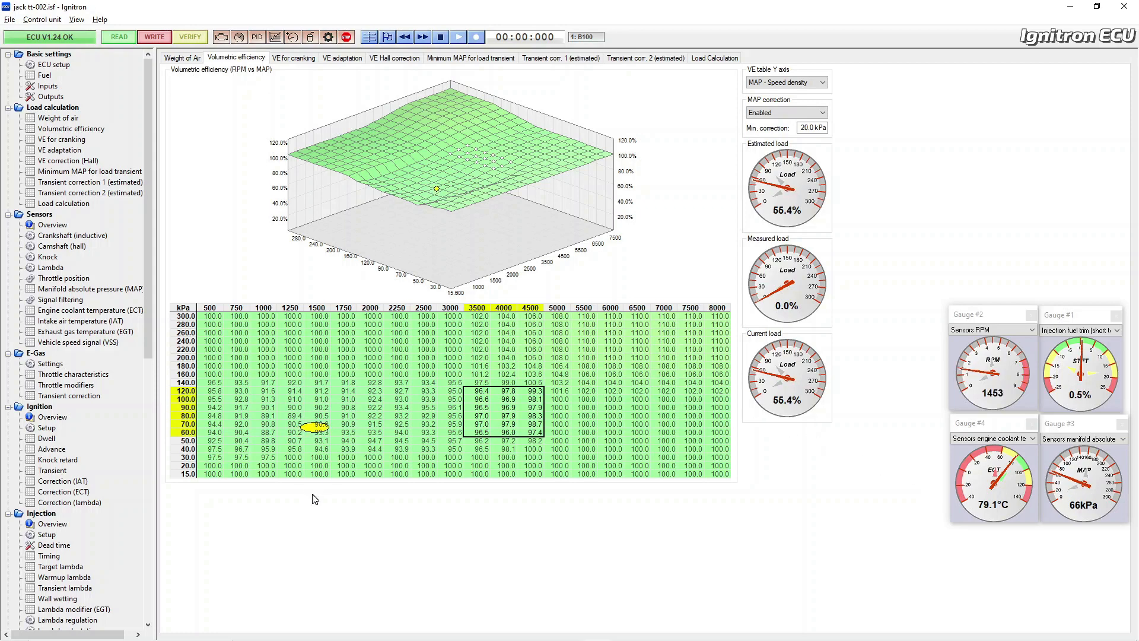
left_click_drag(215, 441, 275, 487)
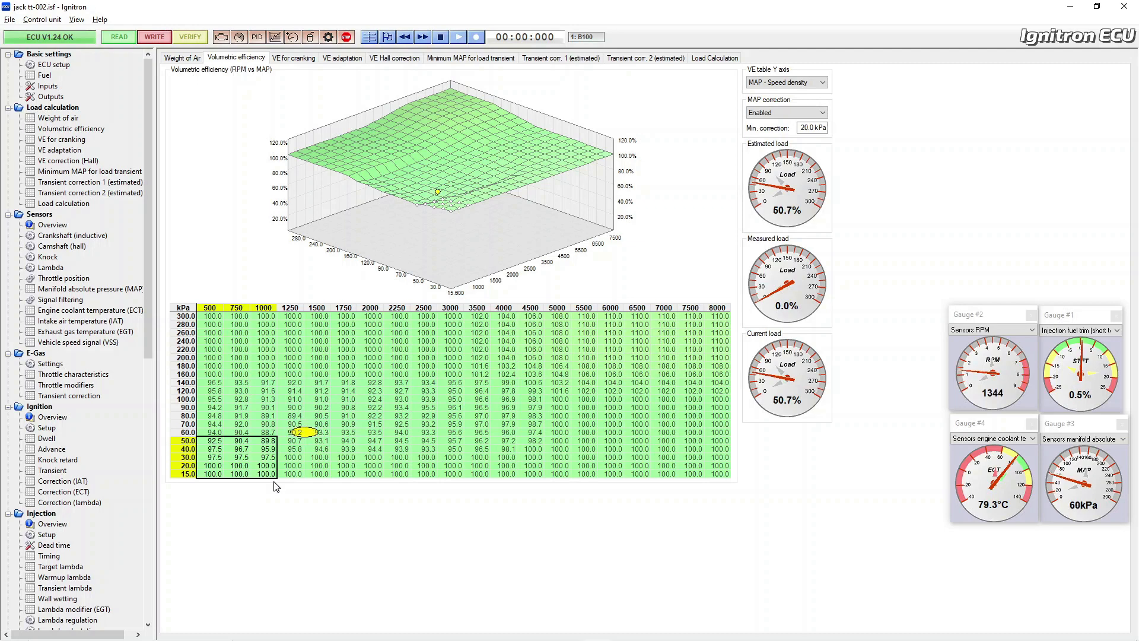
key("alt+Tab")
key("alt+Tab")
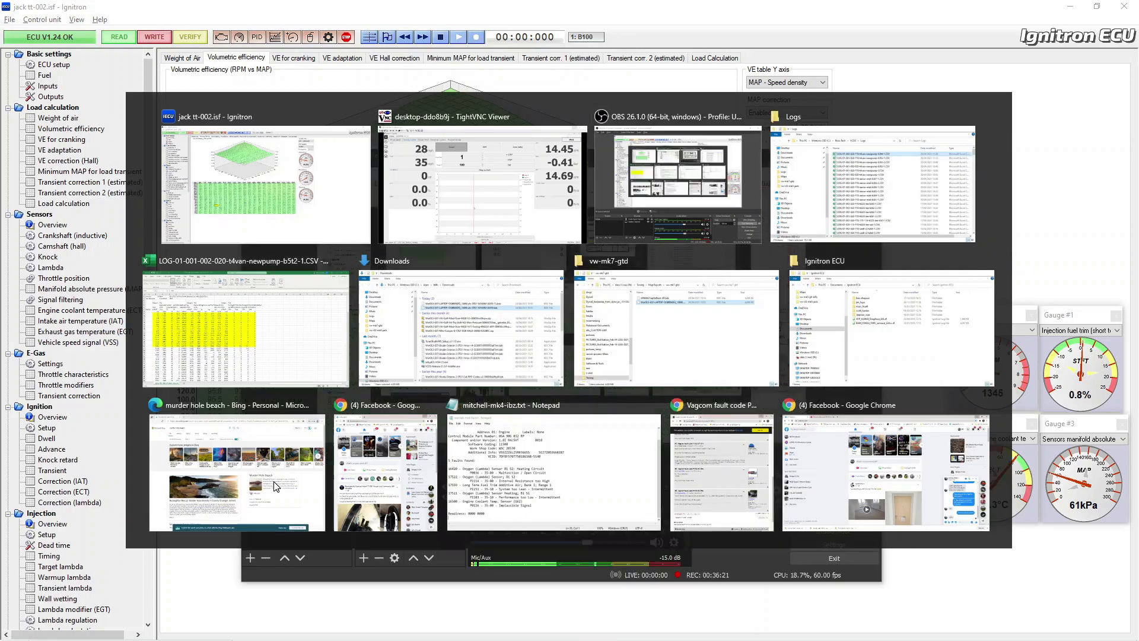